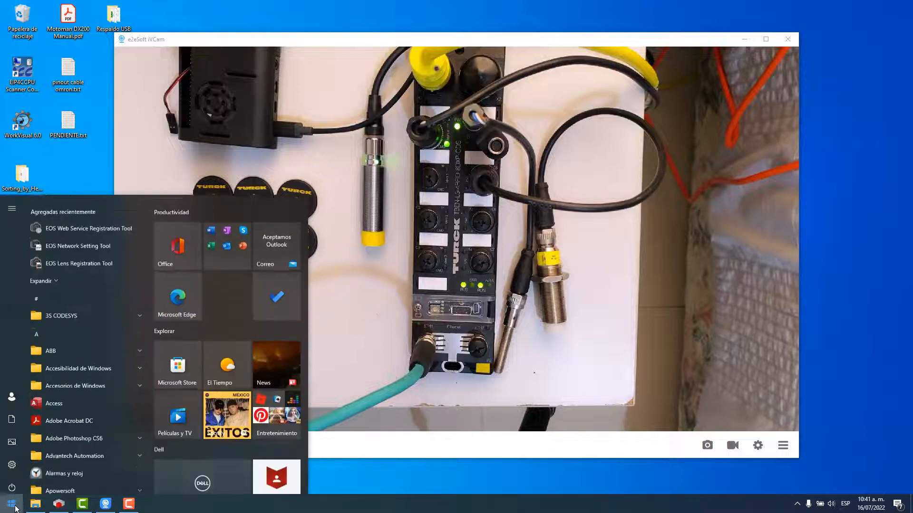
Open Chrome with the chosen profile and go to the Turck English homepage, turck.de/en.
key("Return")
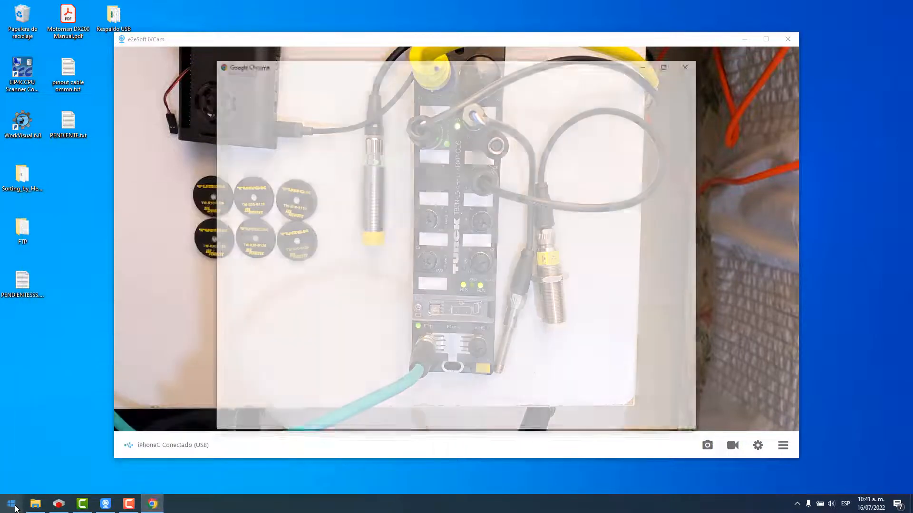
left_click(447, 312)
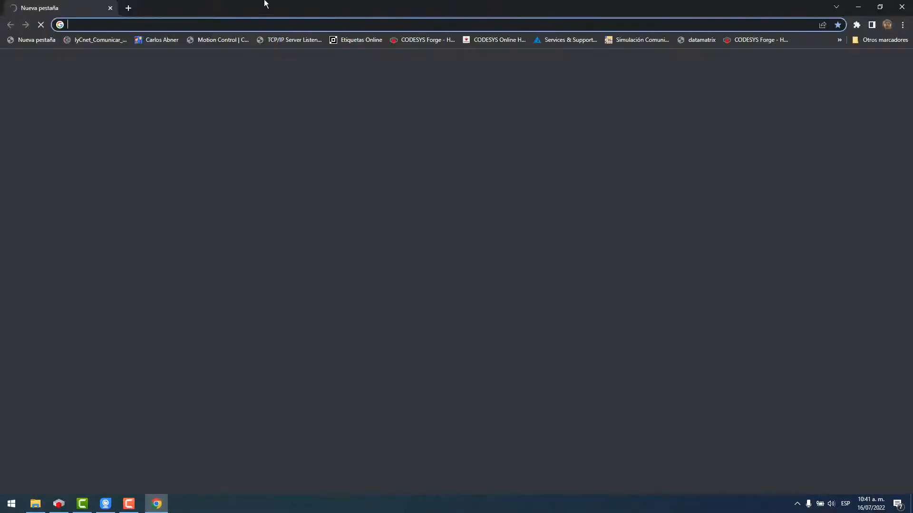
type("TURck.de/en")
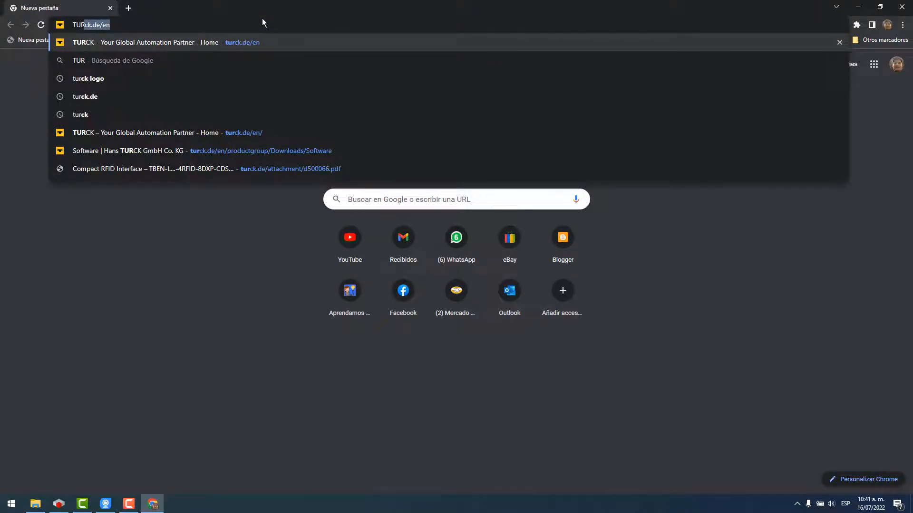
key("Return")
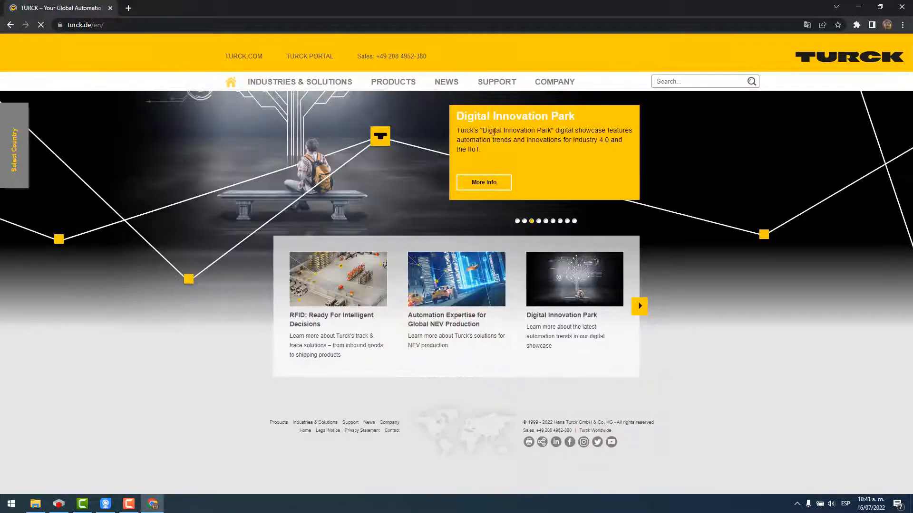
Search the Turck site for TBEN-L5-4RFID-8DXP-CDS using the product suggestion.
left_click(688, 82)
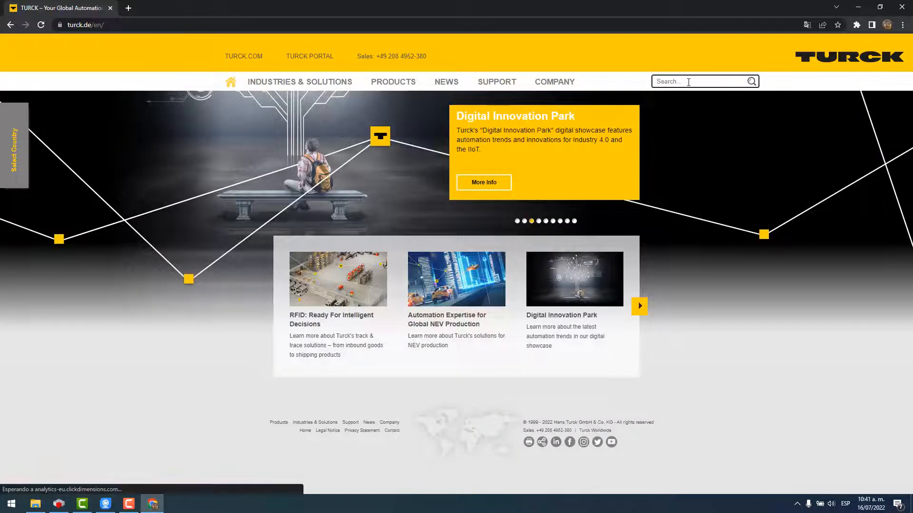
type("TBEN-L5-4RFID")
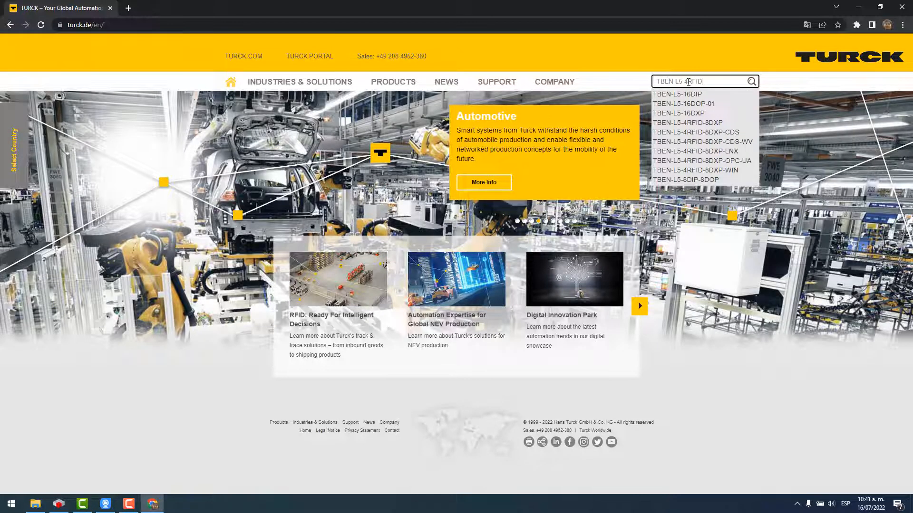
type("-8DXP-CDS")
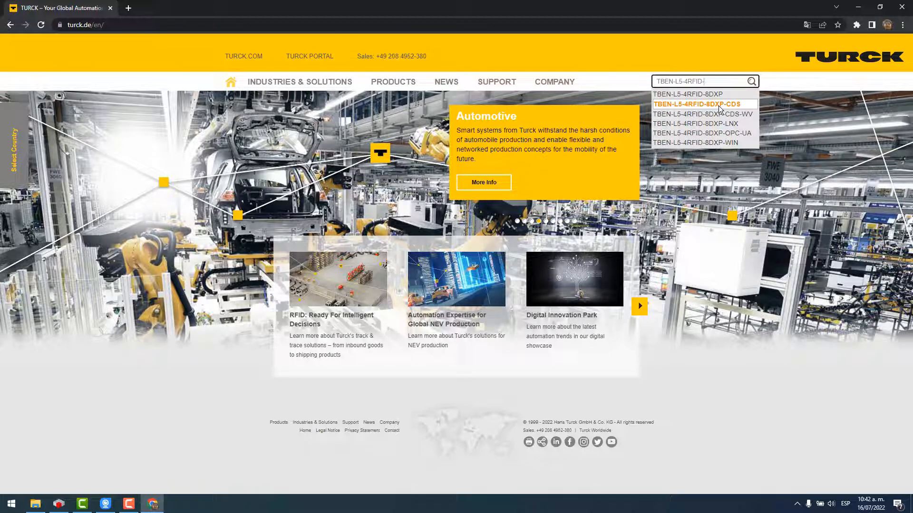
left_click(719, 106)
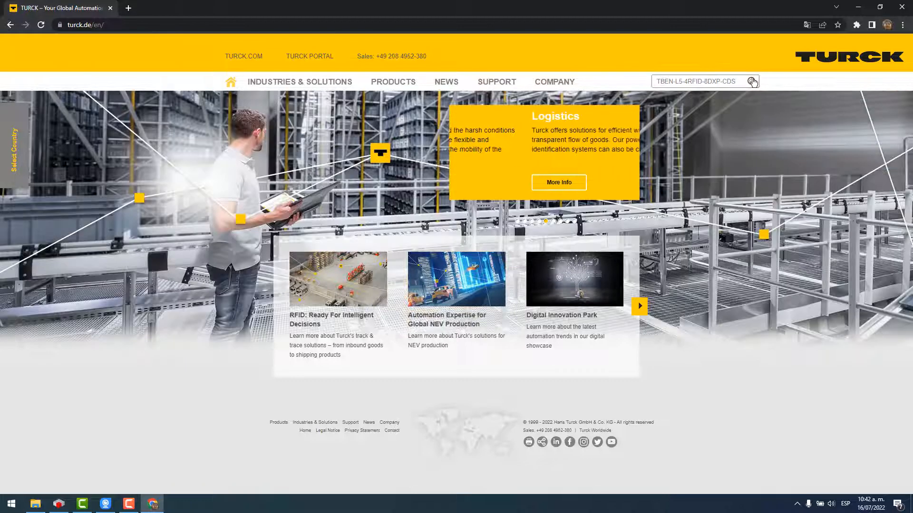
left_click(748, 81)
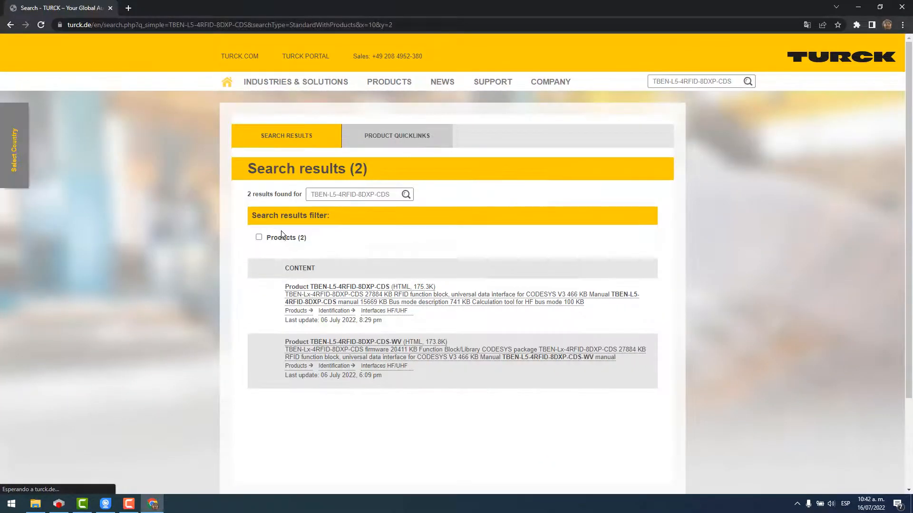
Download the EDS files from the product's Configuration File section.
left_click(340, 287)
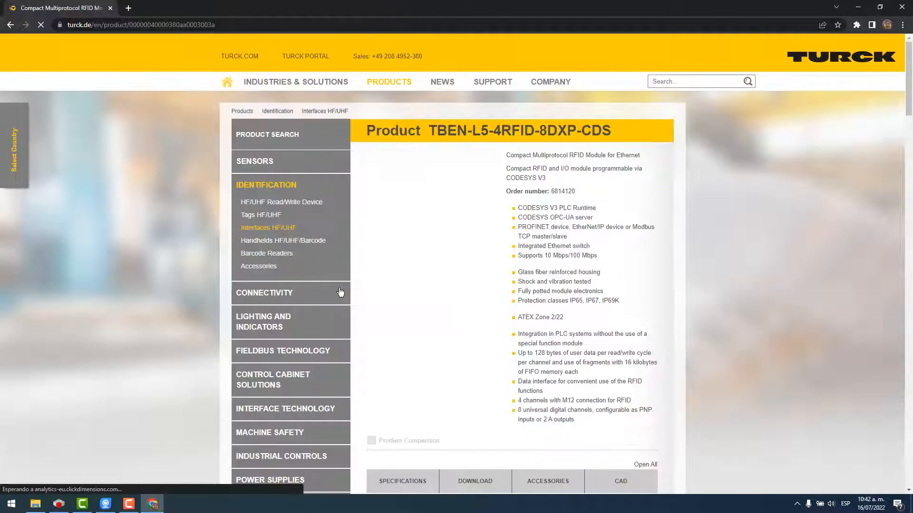
scroll(499, 288, "down", 3)
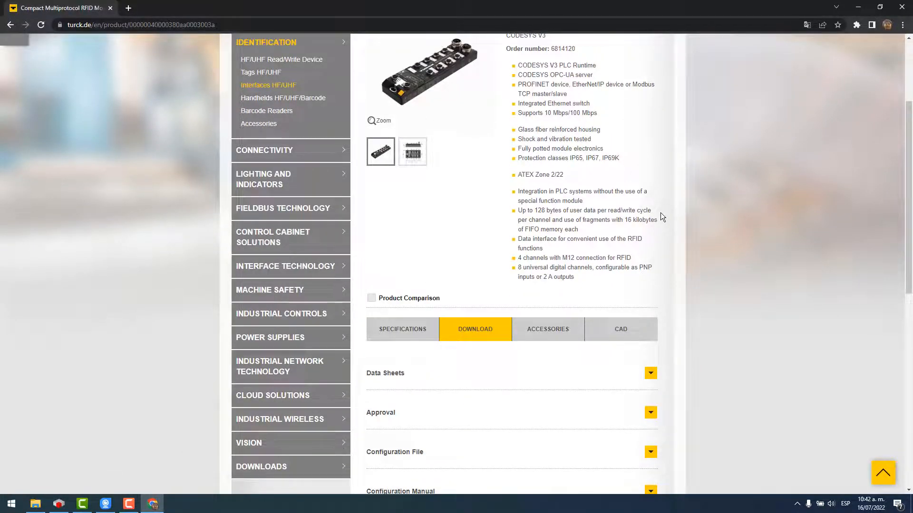
scroll(483, 247, "down", 5)
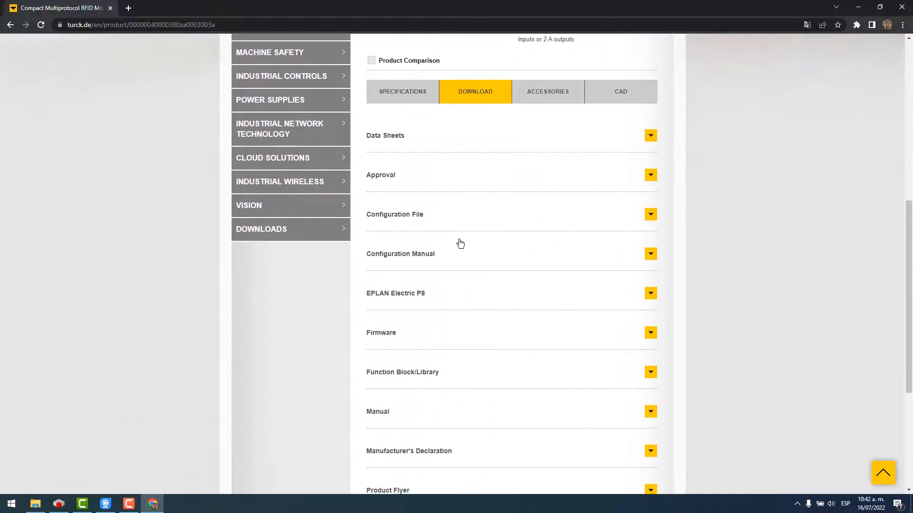
left_click(650, 215)
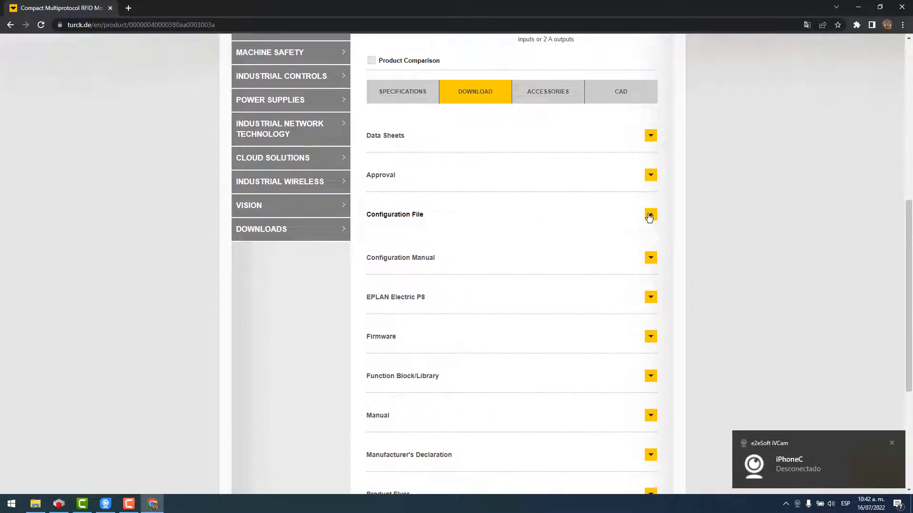
left_click(398, 248)
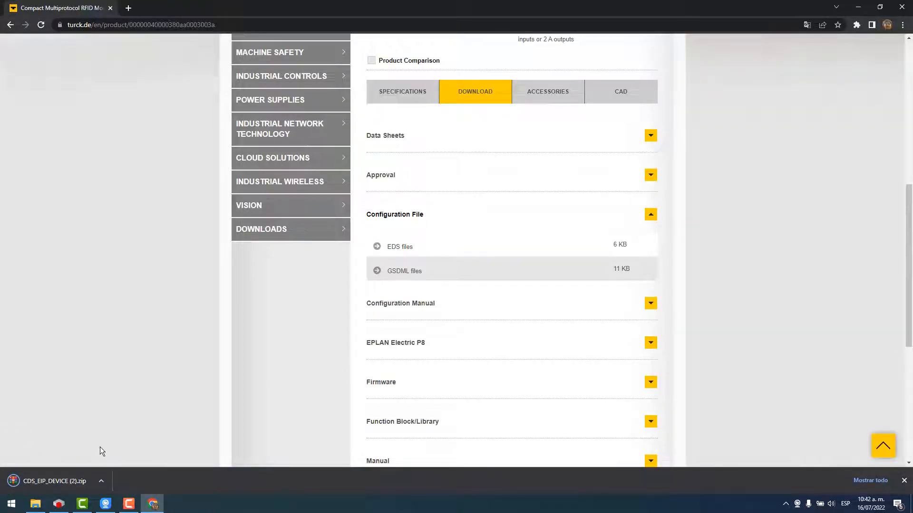
Download the CODESYS package TBEN-Lx-4RFID-8DXP-CDS from Function Block/Library, then go to Turck's Downloads section.
scroll(515, 268, "down", 1)
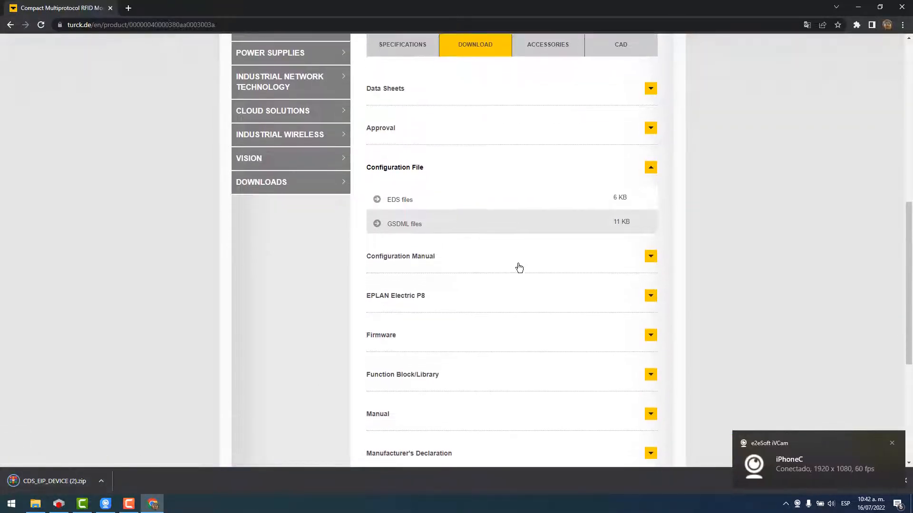
scroll(459, 290, "down", 2)
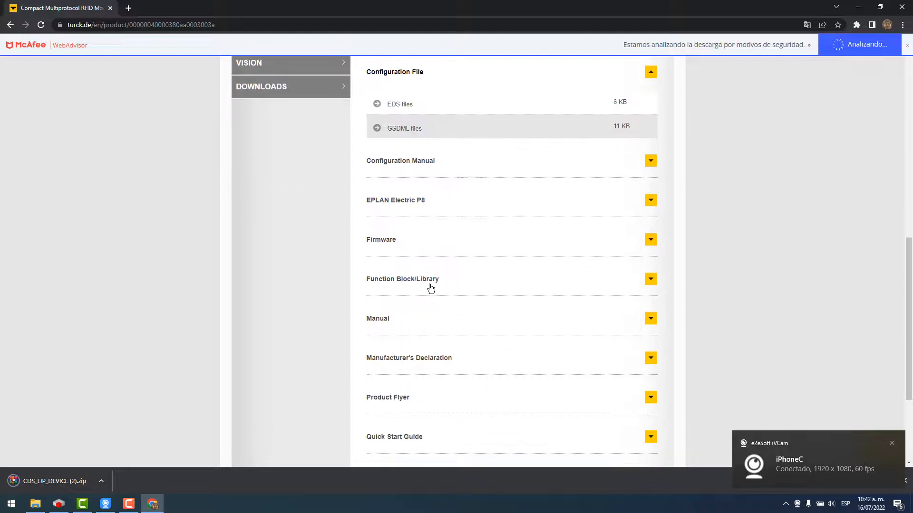
left_click(404, 284)
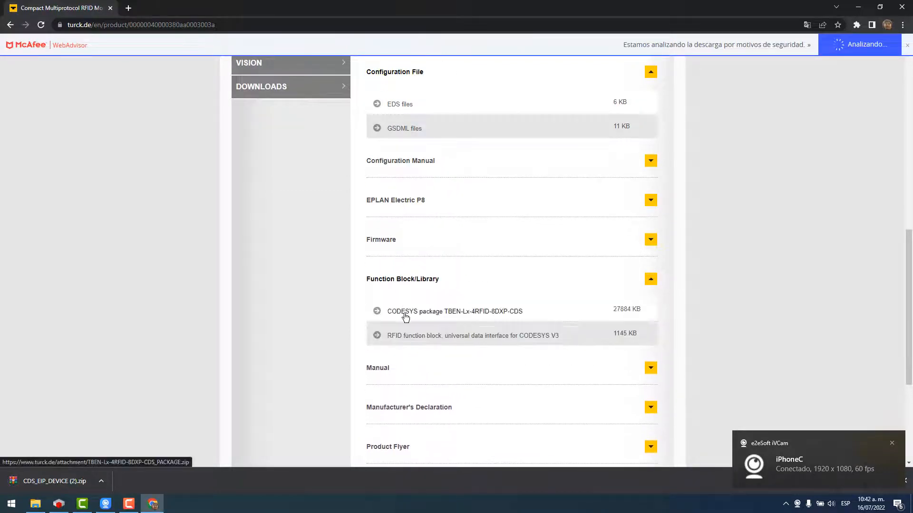
left_click(422, 314)
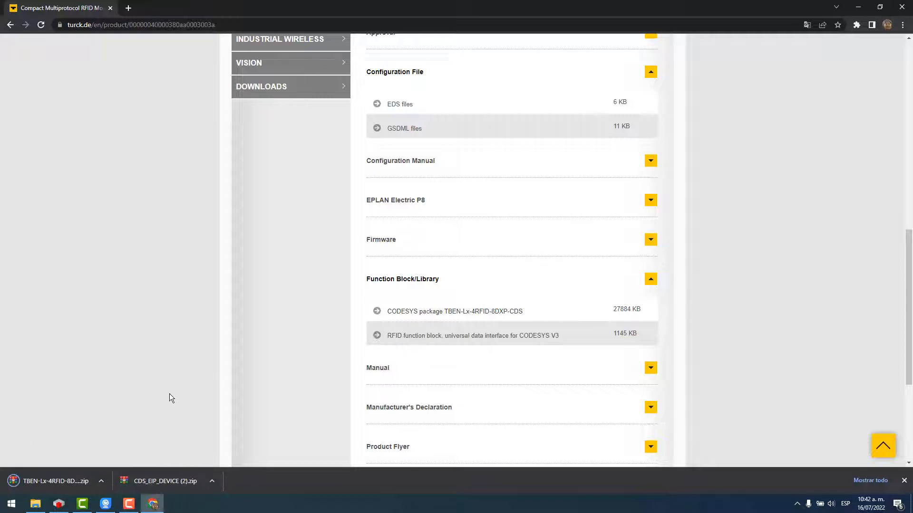
scroll(169, 394, "up", 7)
scroll(169, 390, "down", 3)
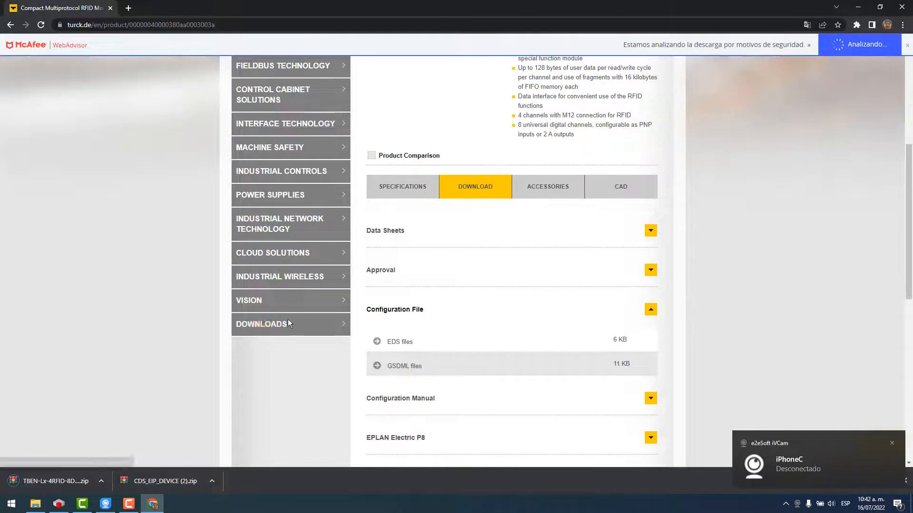
left_click(290, 323)
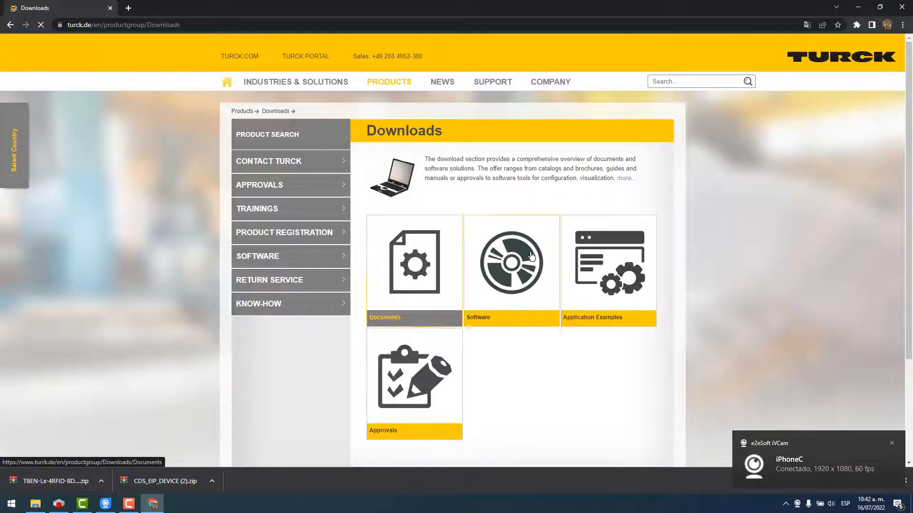
Open the Software downloads and filter the software group to CODESYS.
left_click(522, 263)
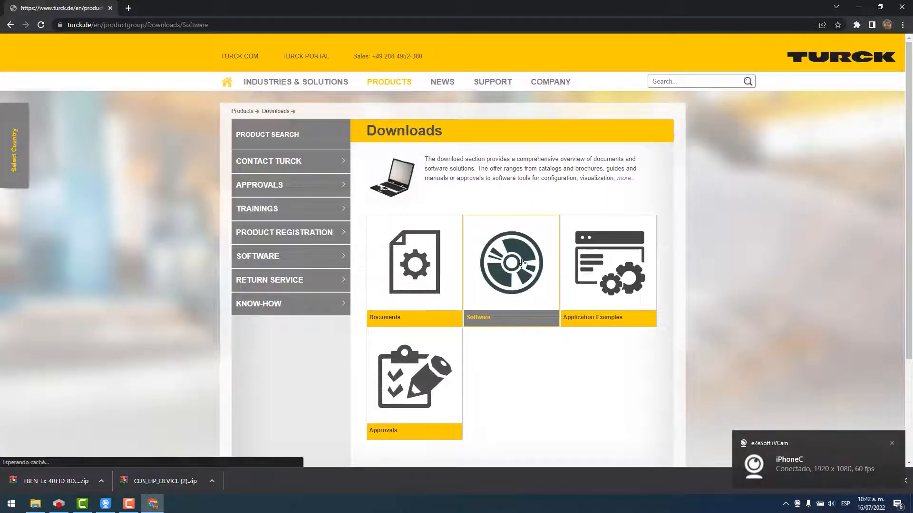
scroll(472, 206, "down", 1)
left_click(476, 203)
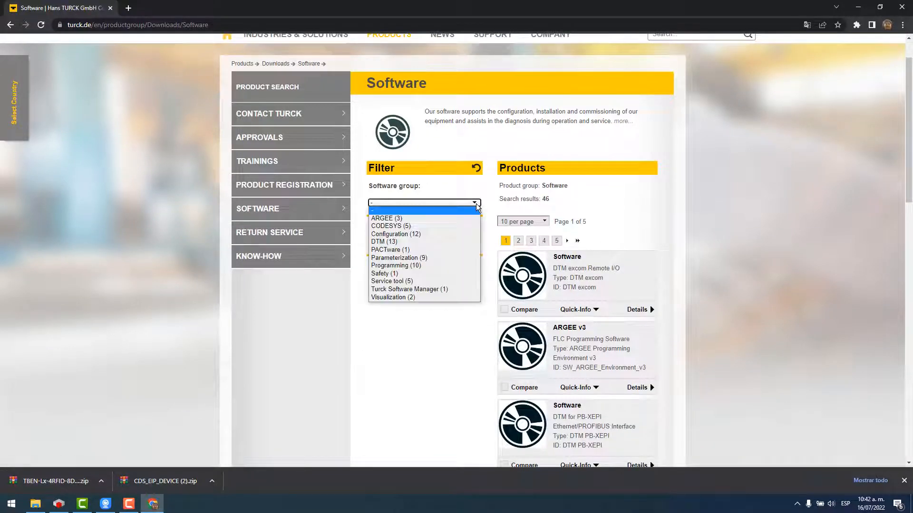
left_click(403, 227)
scroll(749, 261, "down", 6)
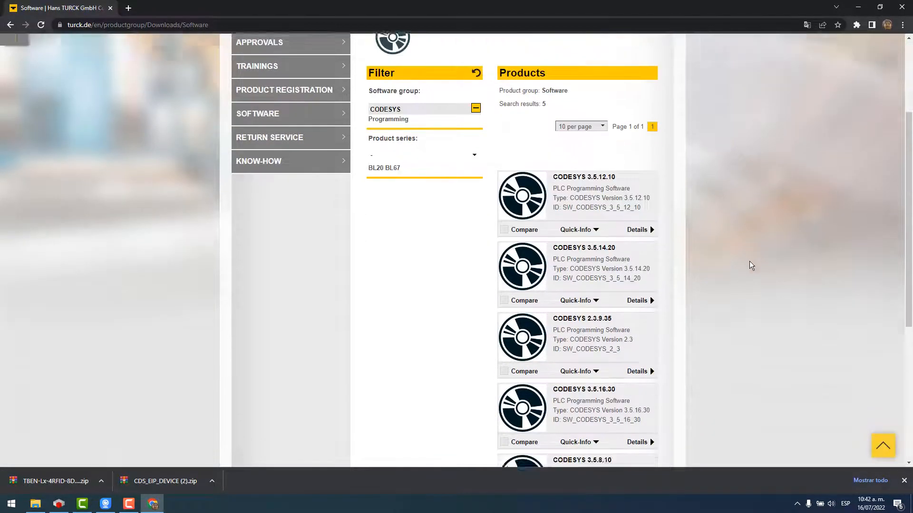
scroll(724, 263, "up", 1)
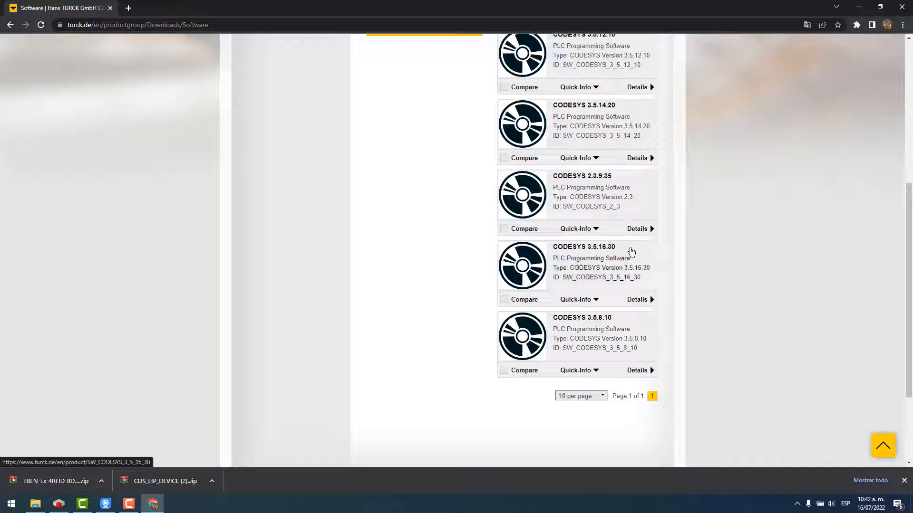
scroll(406, 295, "up", 5)
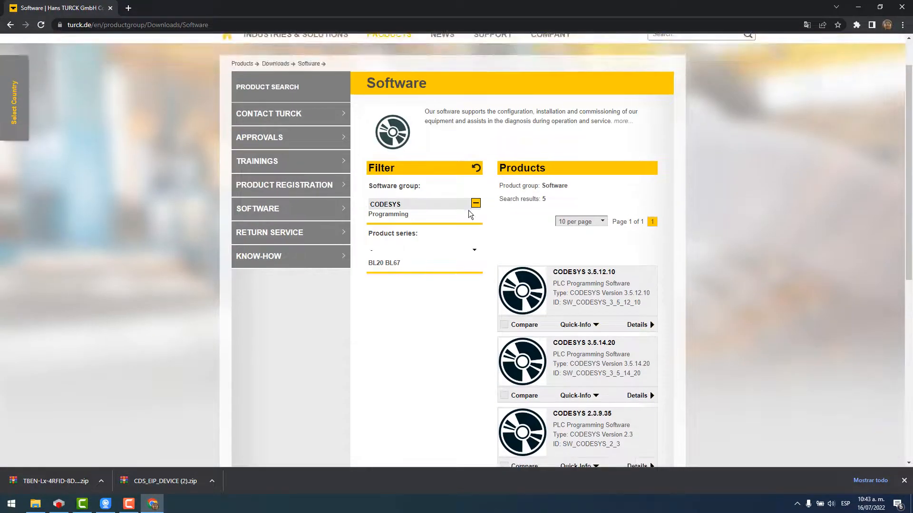
Replace the CODESYS filter with the Service tool group to list the Turck Service Tool.
left_click(476, 204)
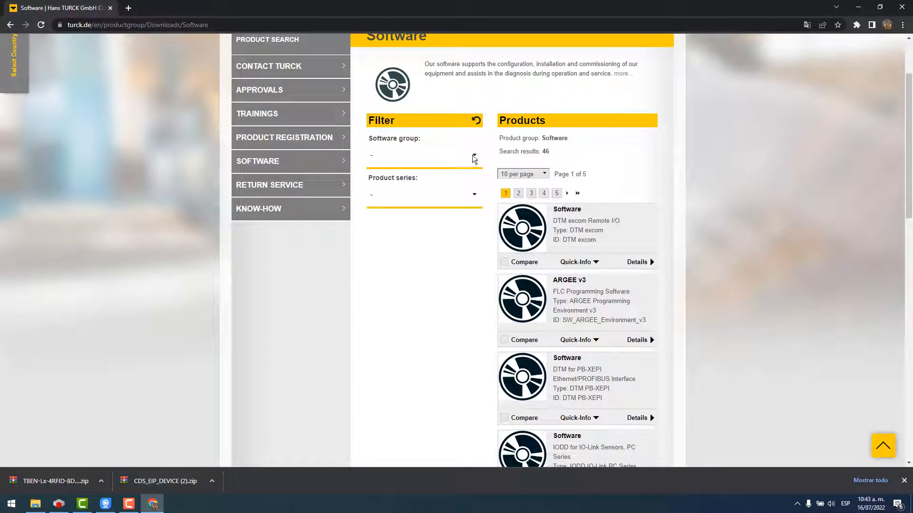
left_click(472, 155)
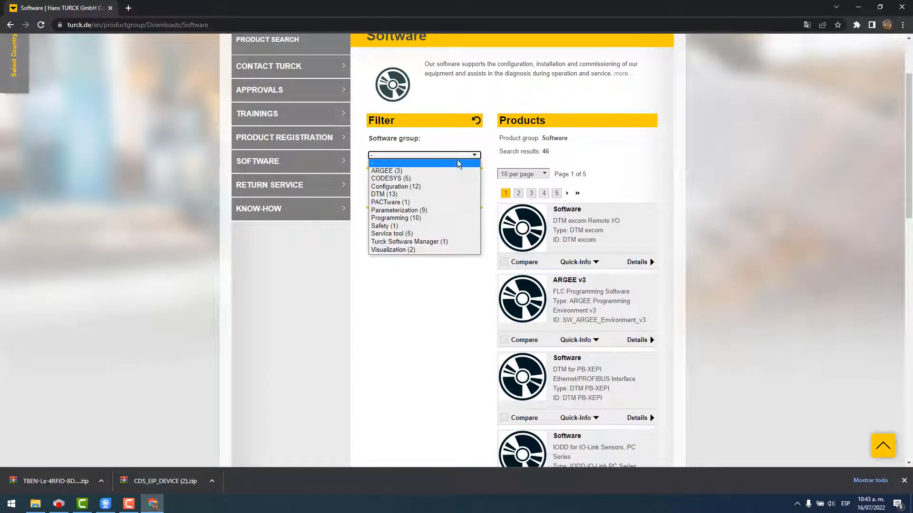
left_click(398, 233)
scroll(725, 241, "down", 5)
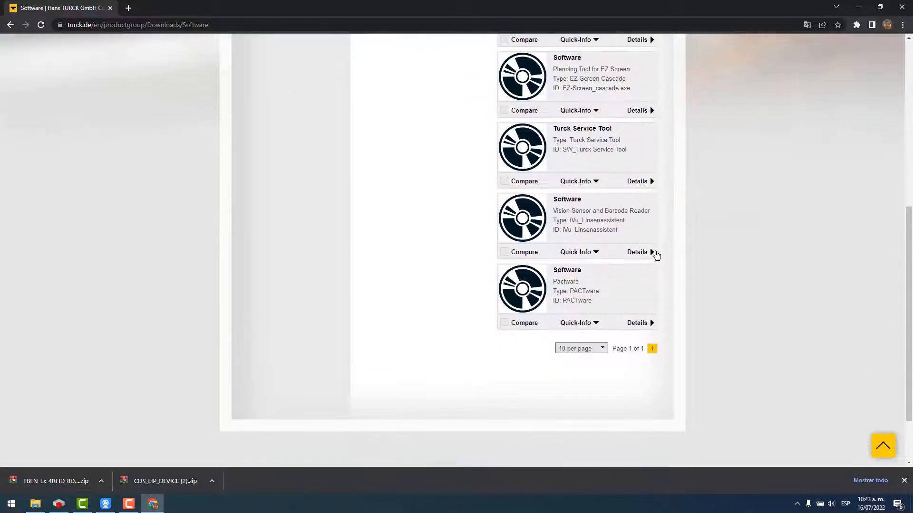
scroll(578, 166, "up", 1)
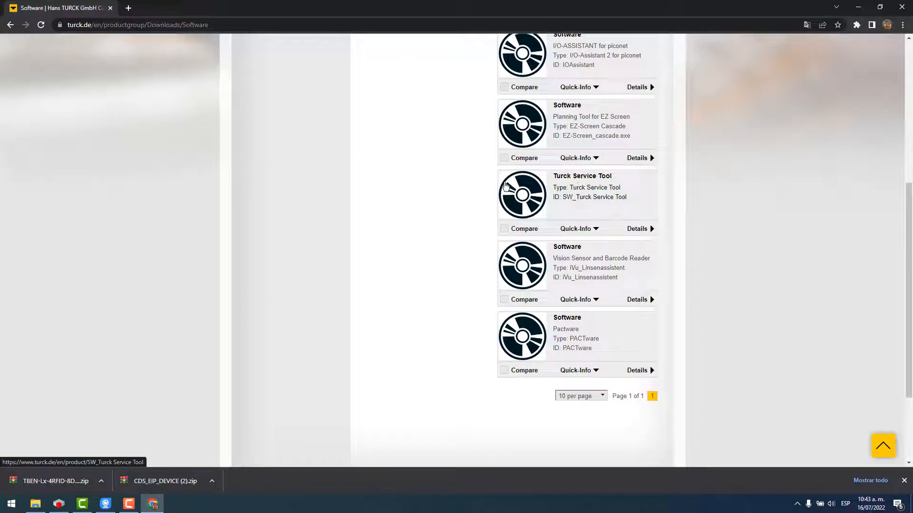
Minimise Chrome and launch Turck Service Tool from the Start search.
left_click(858, 7)
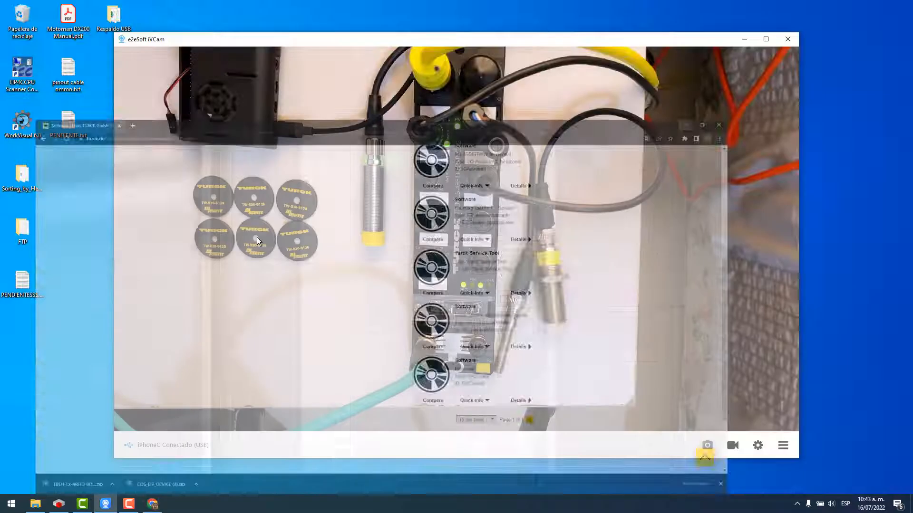
left_click(7, 505)
type("TURC")
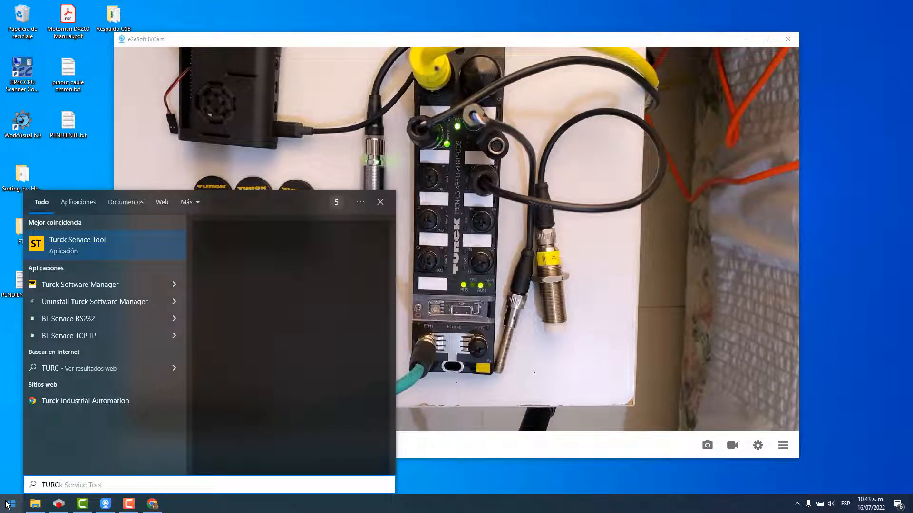
key("Return")
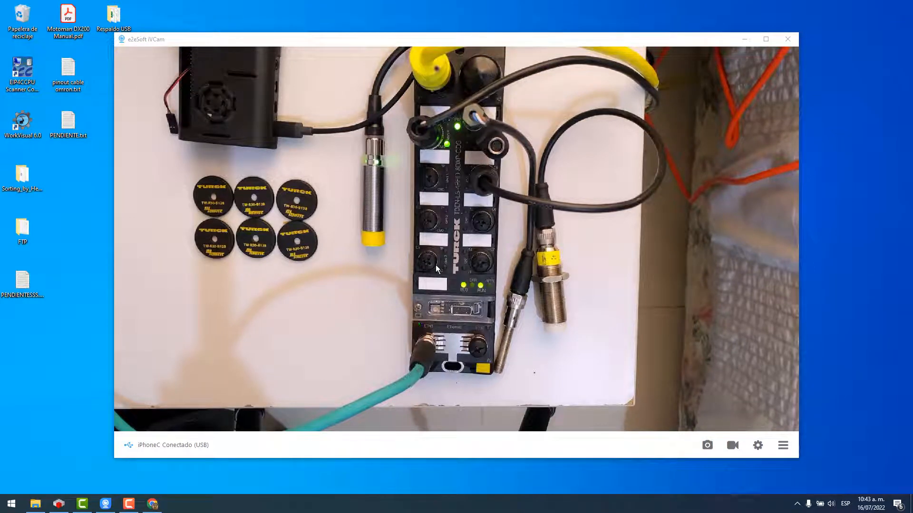
left_click_drag(408, 57, 500, 138)
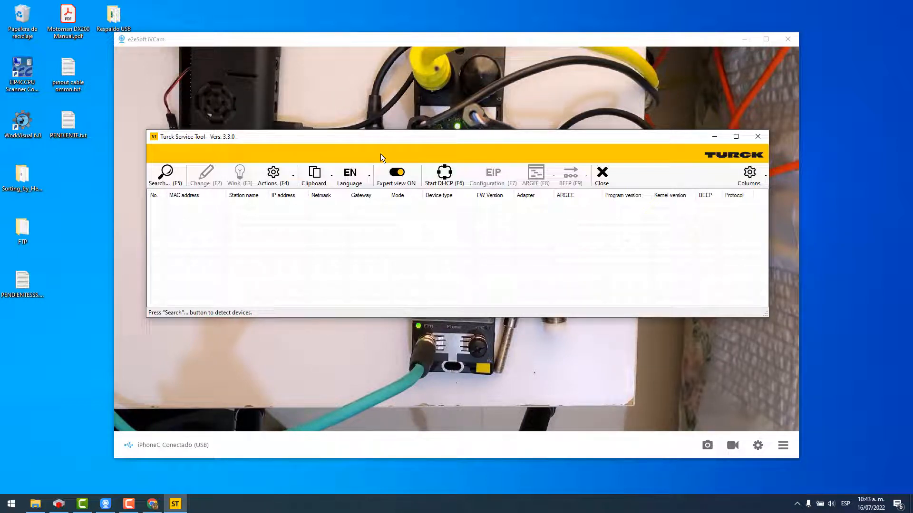
Scan the network and select the TBEN-L5-4RFID-8DXP-CDS found at 192.168.0.70.
left_click(165, 175)
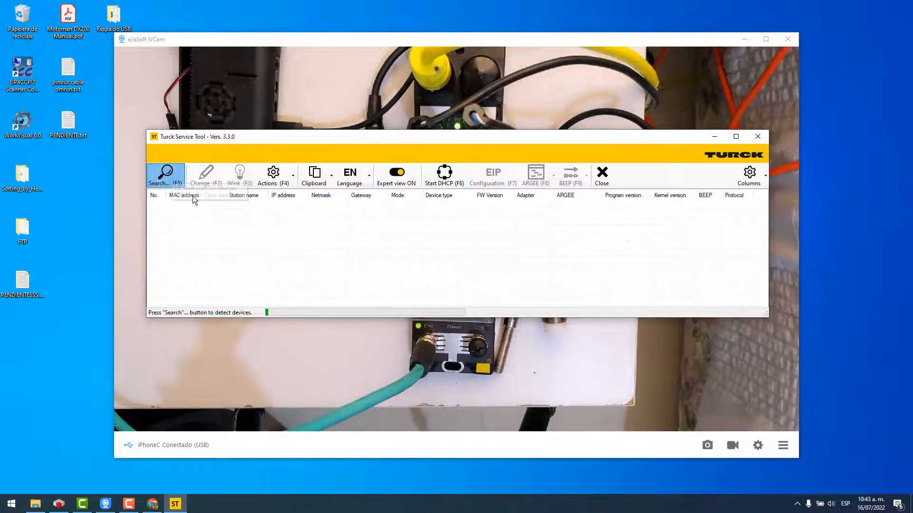
left_click(194, 205)
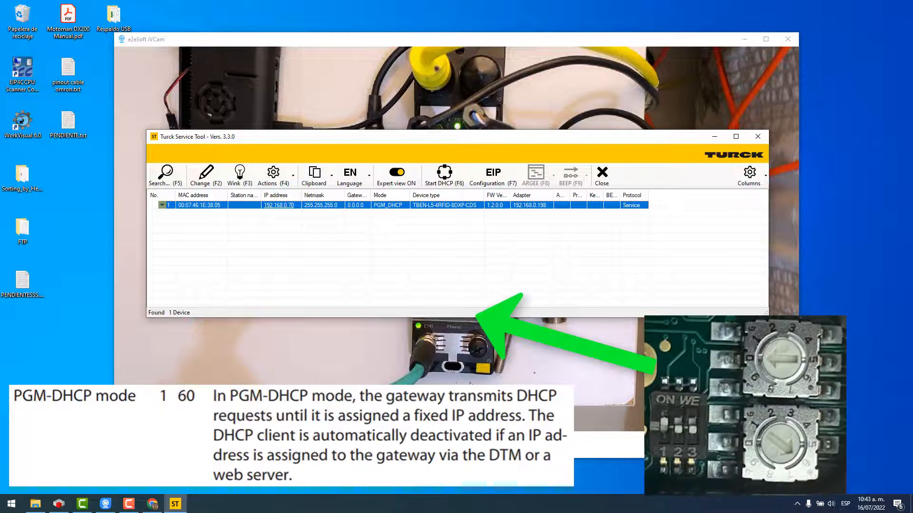
left_click(461, 349)
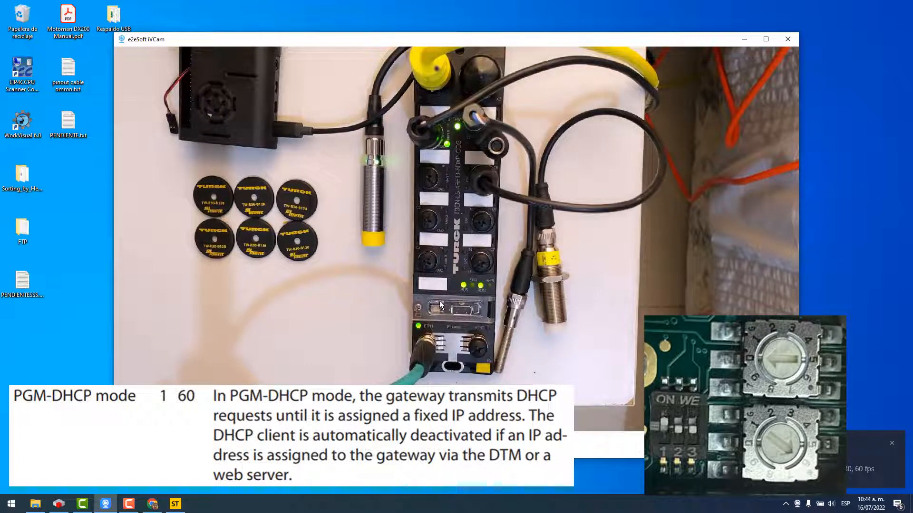
left_click(175, 504)
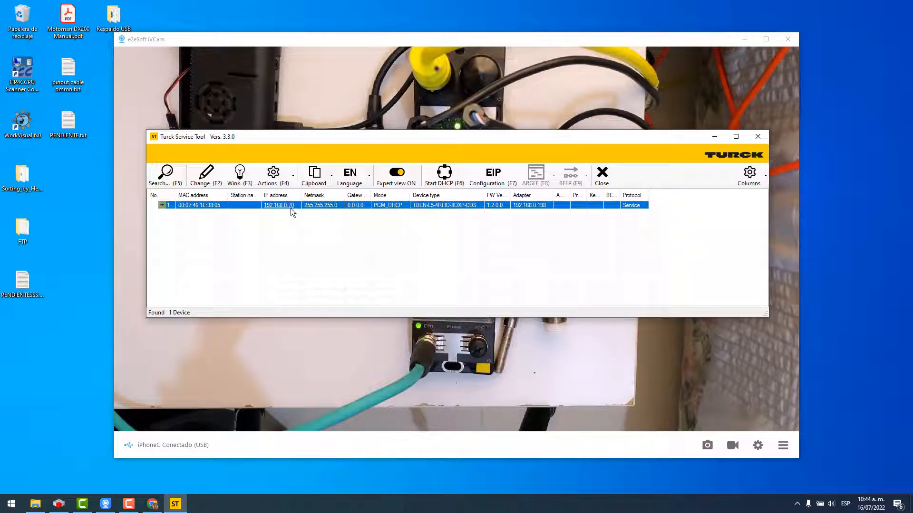
Change the module's IP last octet from 70 to 80 (192.168.0.80) and set it in the device.
left_click(205, 179)
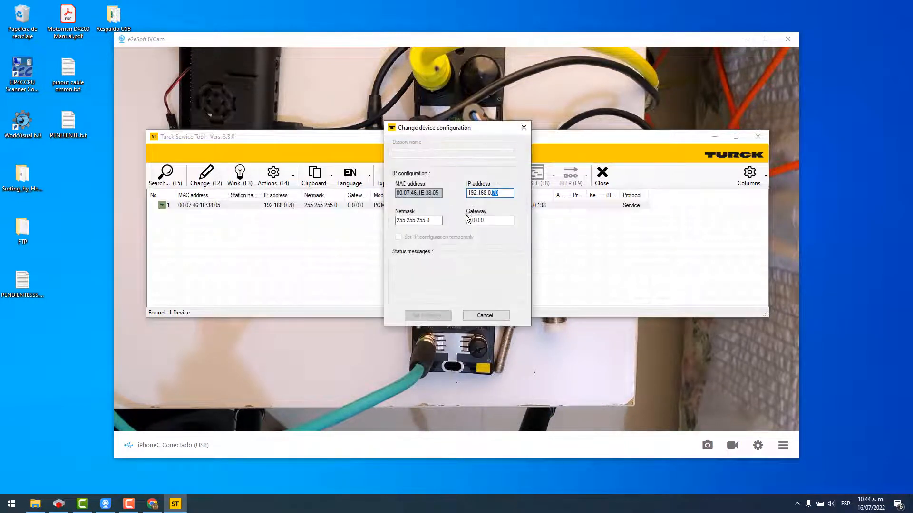
left_click(505, 192)
key("BackSpace")
key("BackSpace")
type("8")
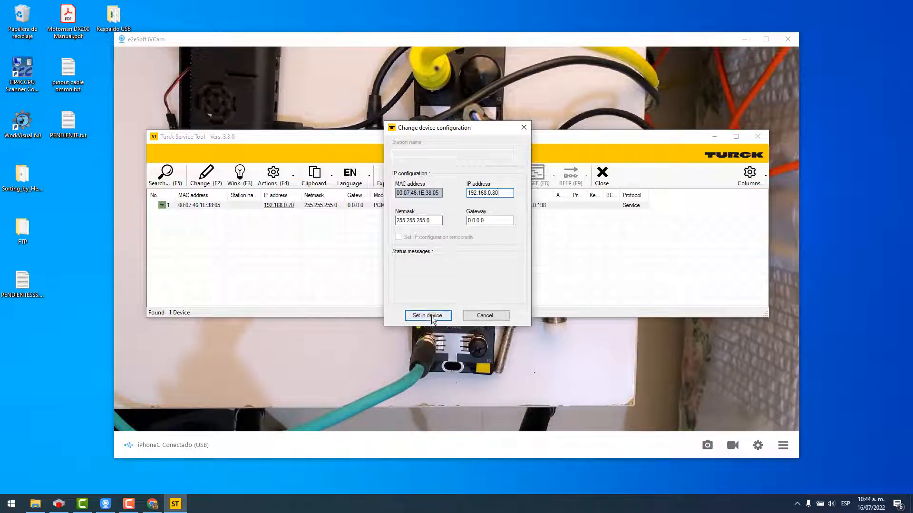
left_click(428, 316)
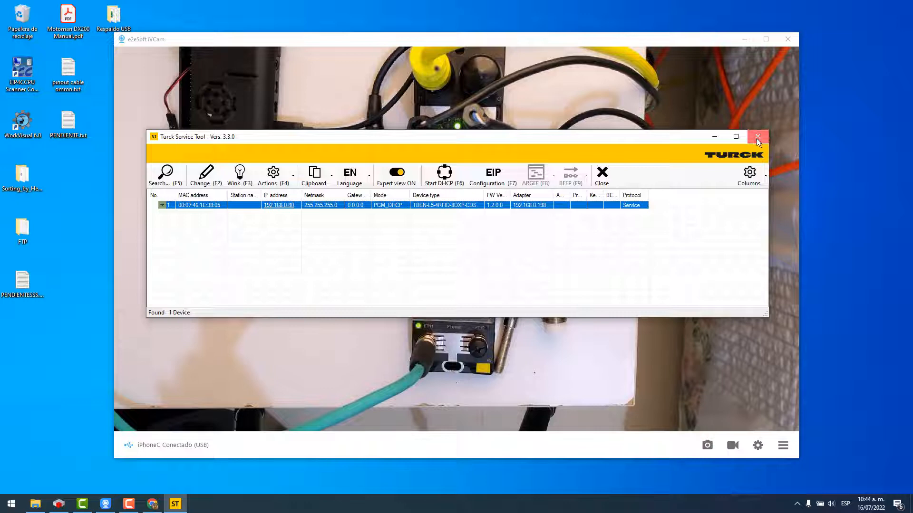
Launch CODESYS V3.5 SP8 Patch 1 from the Start menu search.
left_click(3, 507)
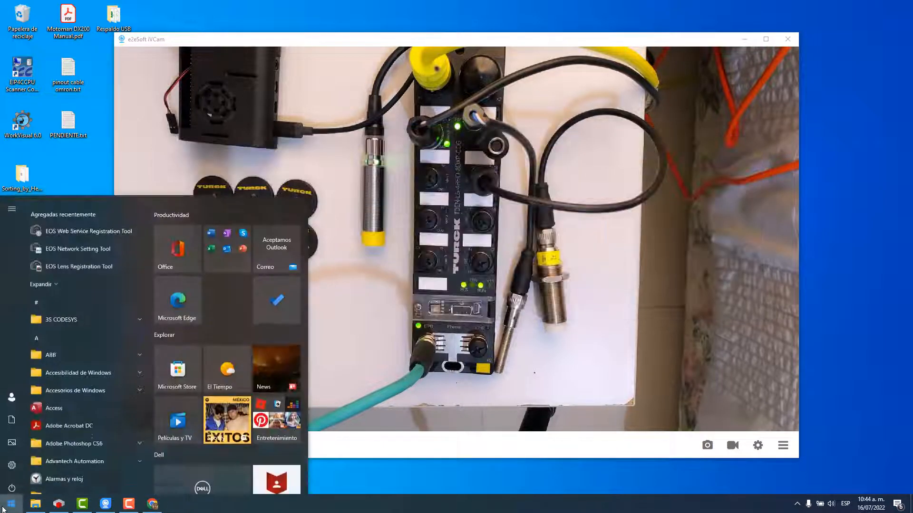
type("CODES")
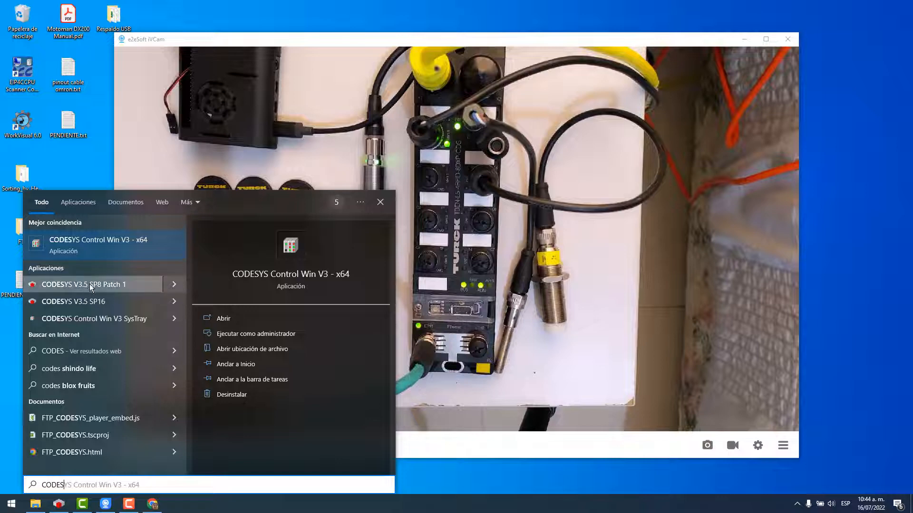
left_click(112, 286)
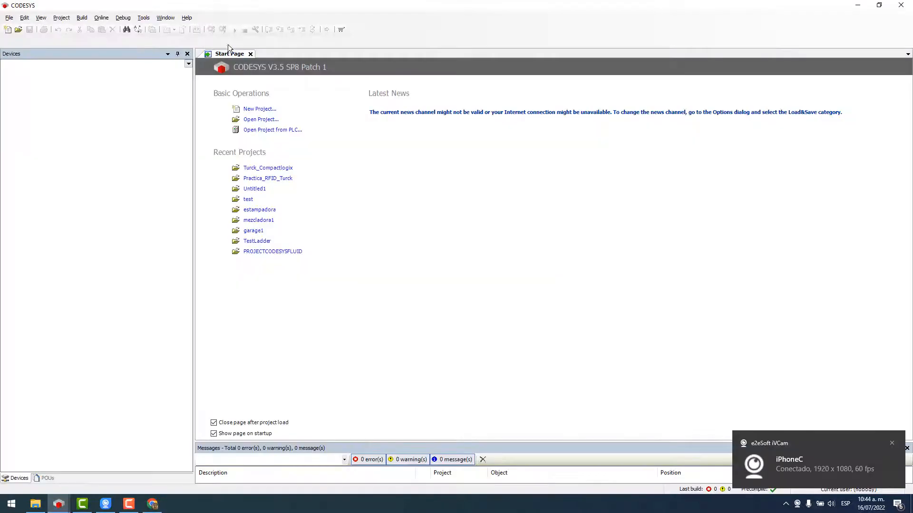
left_click(142, 19)
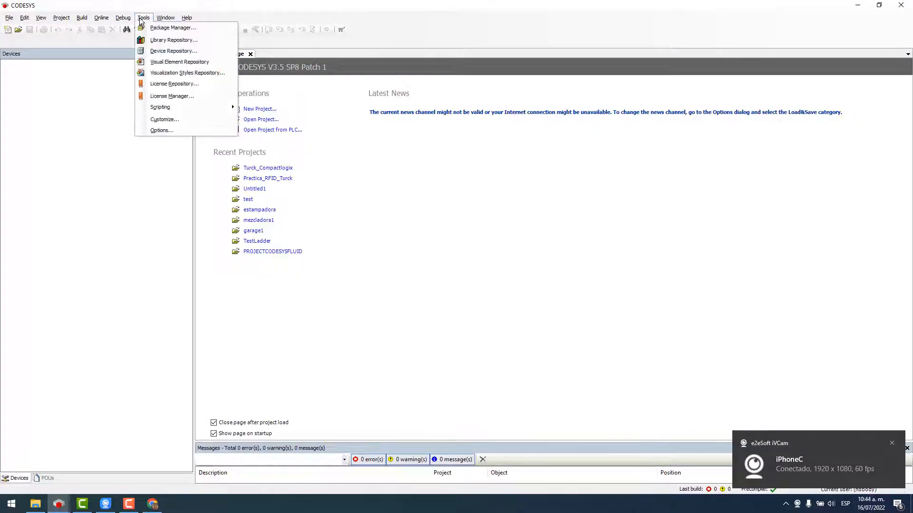
left_click(162, 28)
left_click(319, 177)
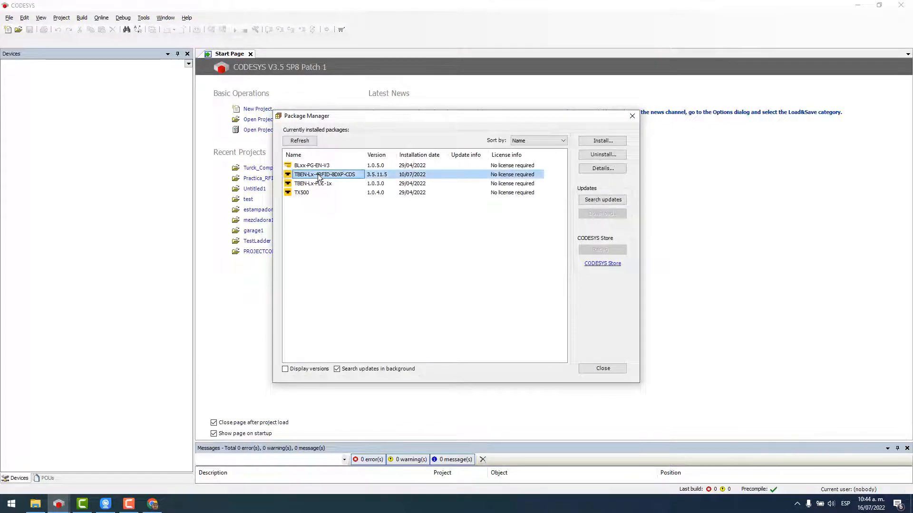
left_click(603, 142)
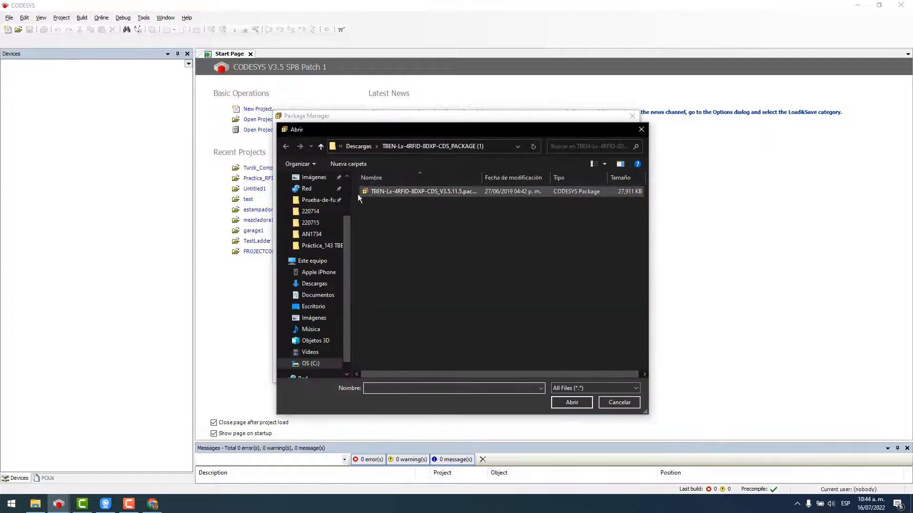
left_click(361, 148)
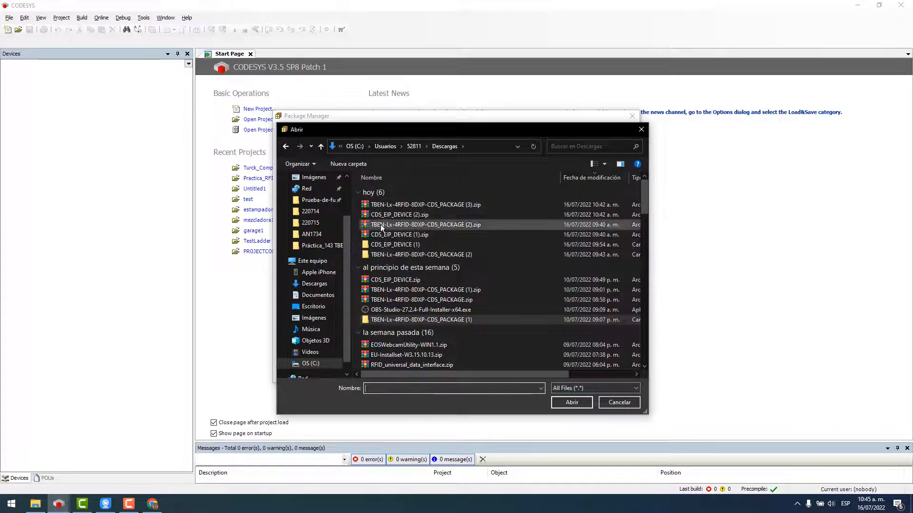
double_click(399, 254)
double_click(402, 192)
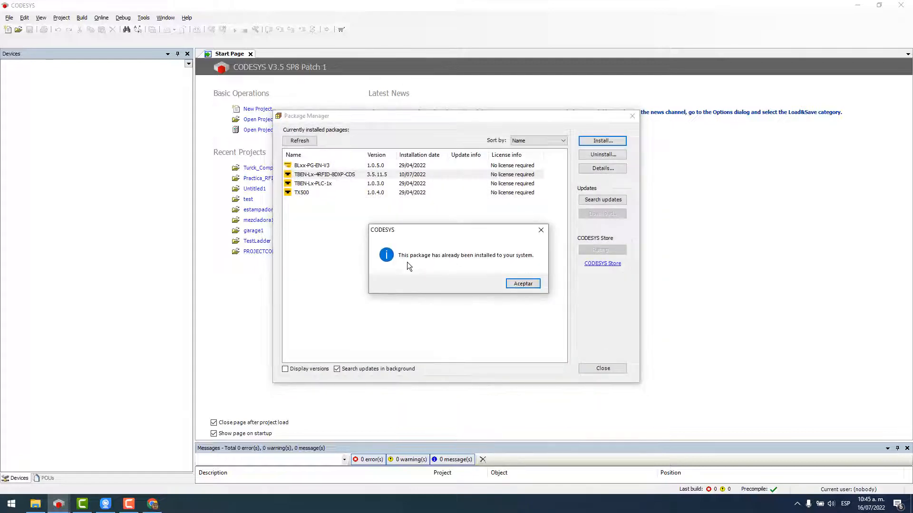
left_click(523, 284)
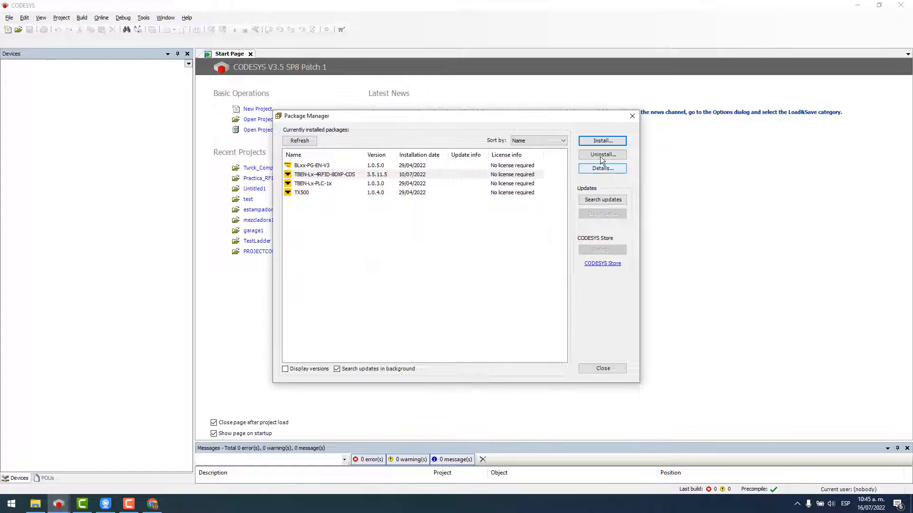
left_click(143, 18)
Install Turck CDS3.eds from the CDS_EIP_DEVICE folder via the Device Repository.
left_click(158, 59)
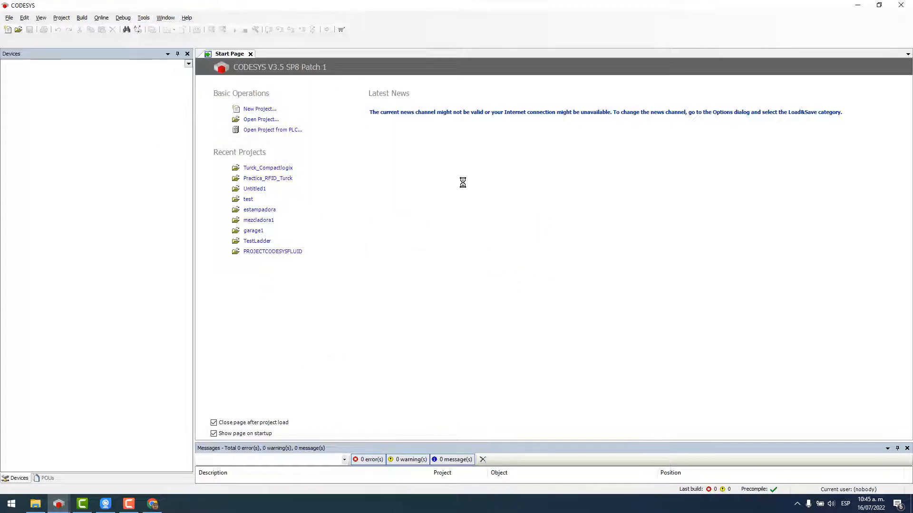
left_click(270, 70)
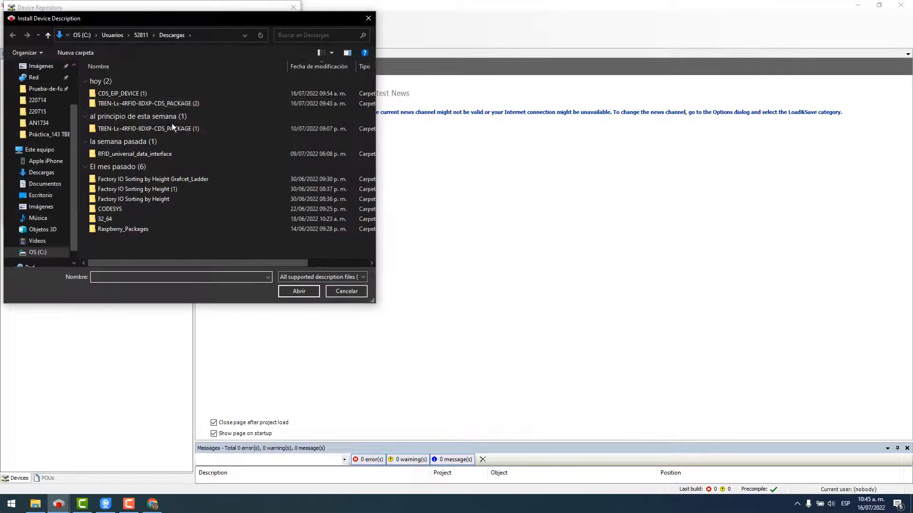
double_click(127, 94)
double_click(138, 81)
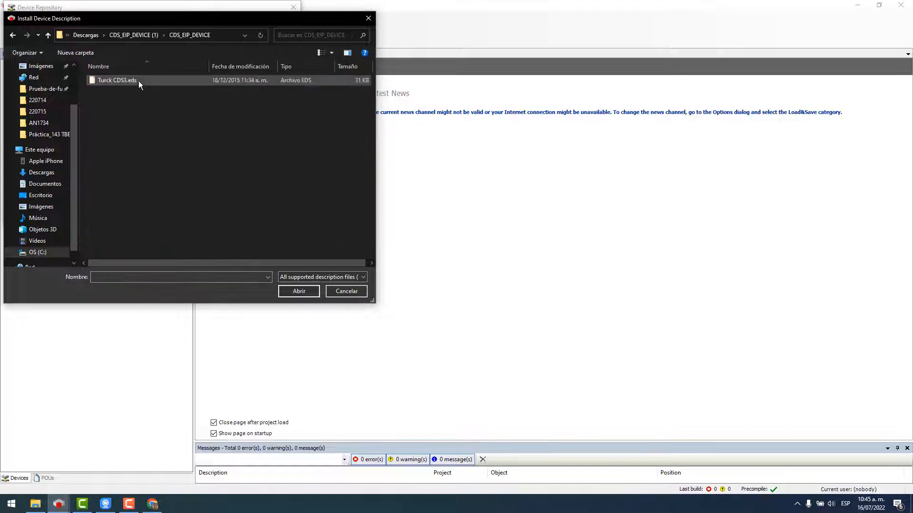
left_click(136, 83)
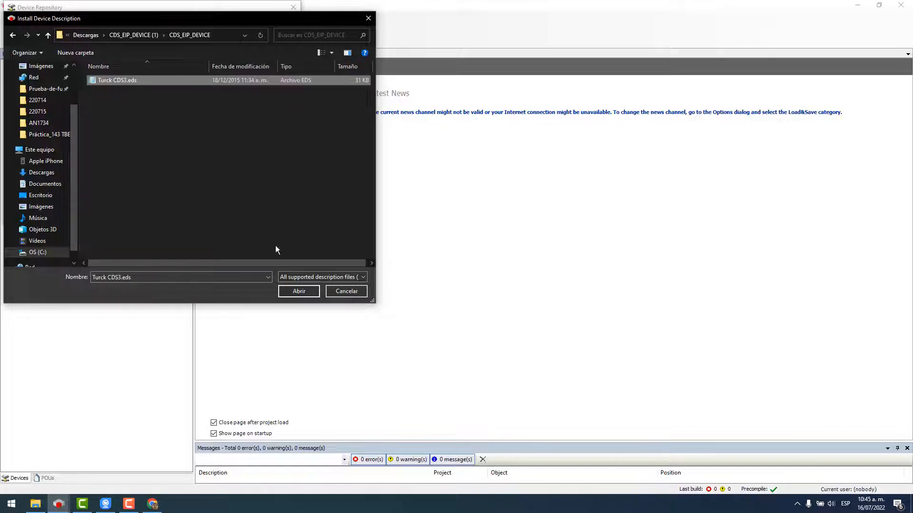
left_click(299, 291)
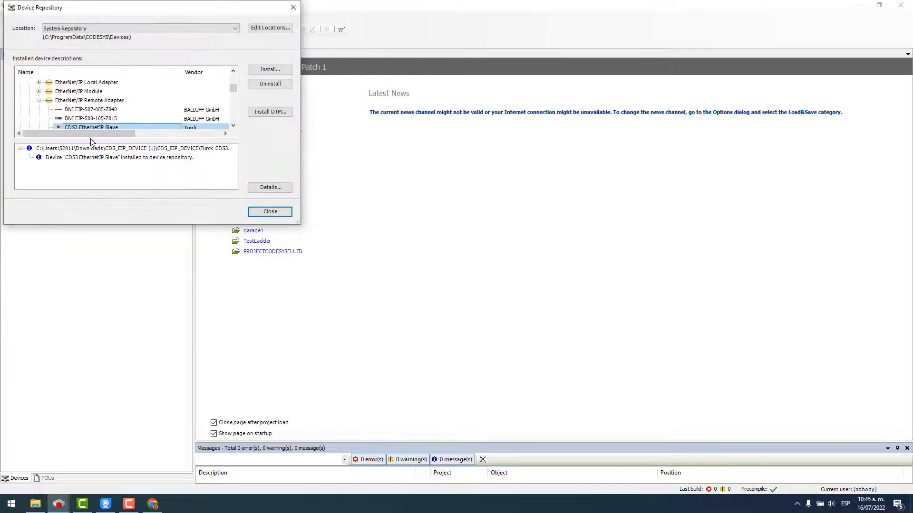
Confirm CDS3 EthernetIP Slave is listed, close the repository and start a New Project.
scroll(131, 122, "down", 1)
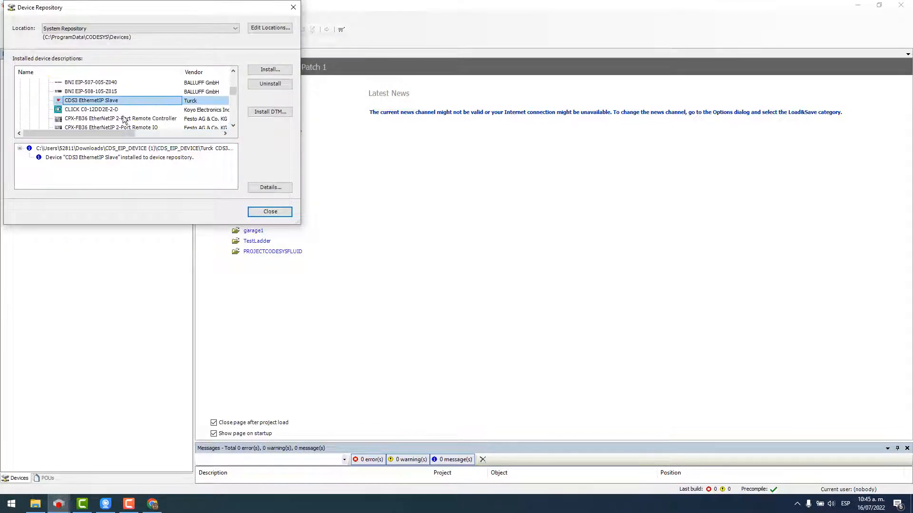
scroll(80, 126, "up", 1)
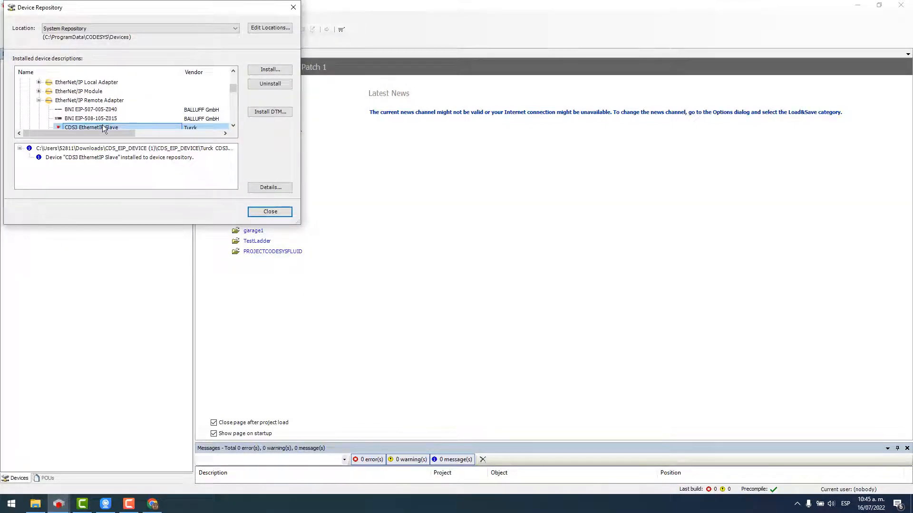
left_click(102, 125)
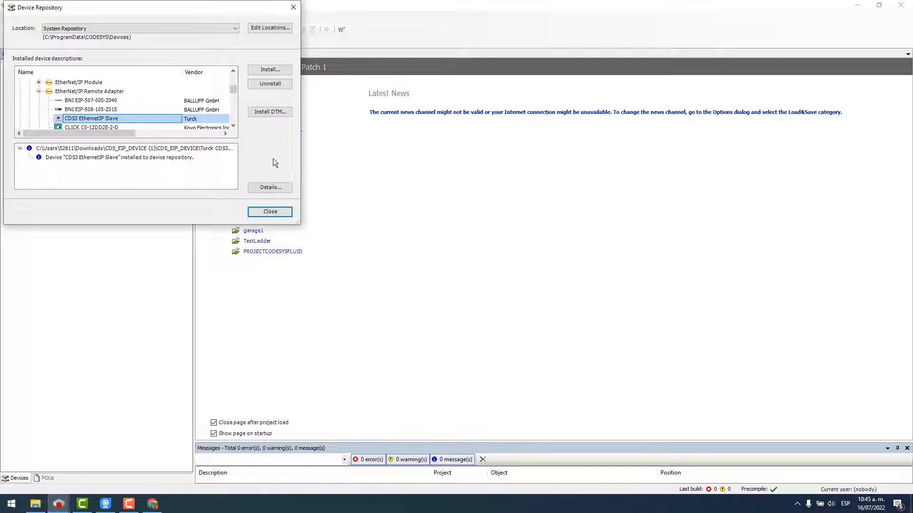
left_click(261, 212)
left_click(263, 112)
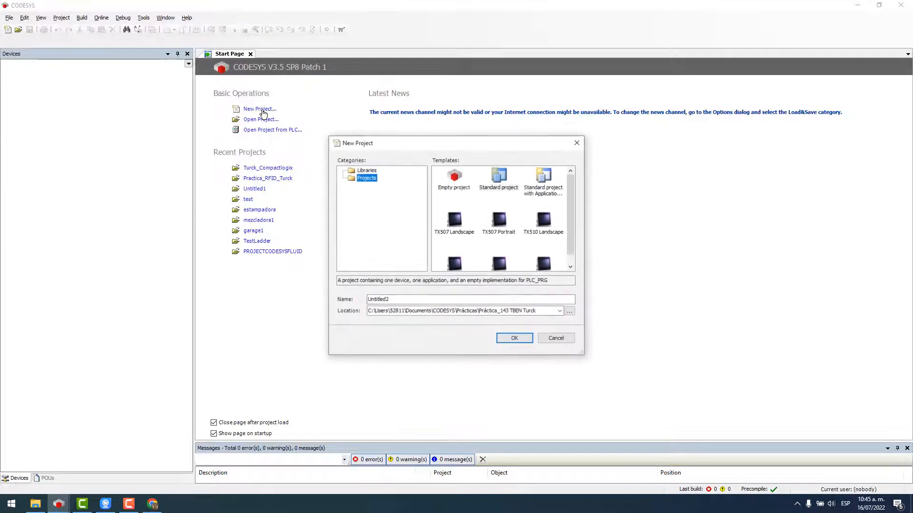
Create a Standard project named Turck_Raspberry.
left_click(509, 179)
left_click_drag(391, 300, 335, 298)
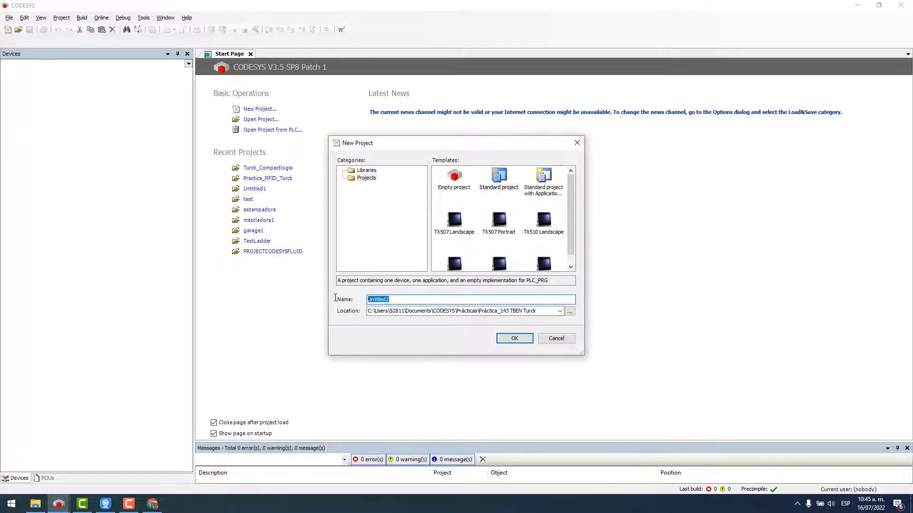
type("T")
key("Caps_Lock")
type("urc")
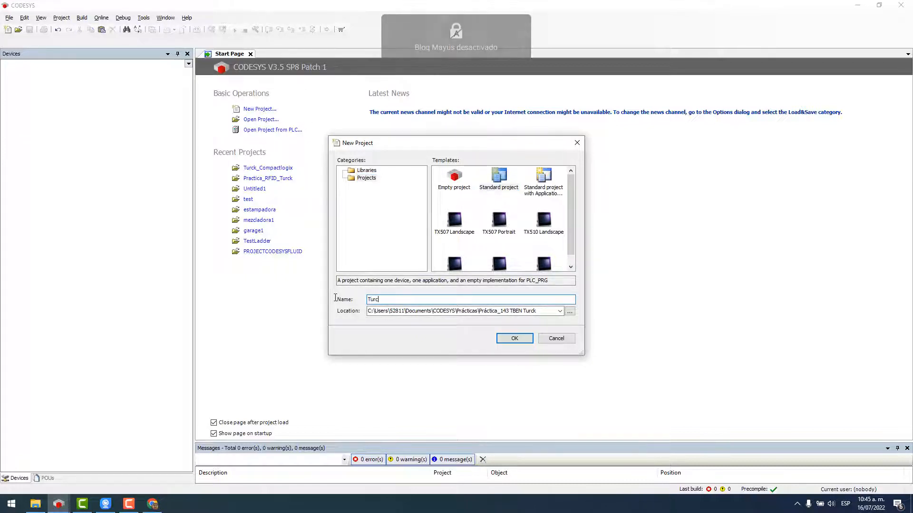
type("k_Raspberry")
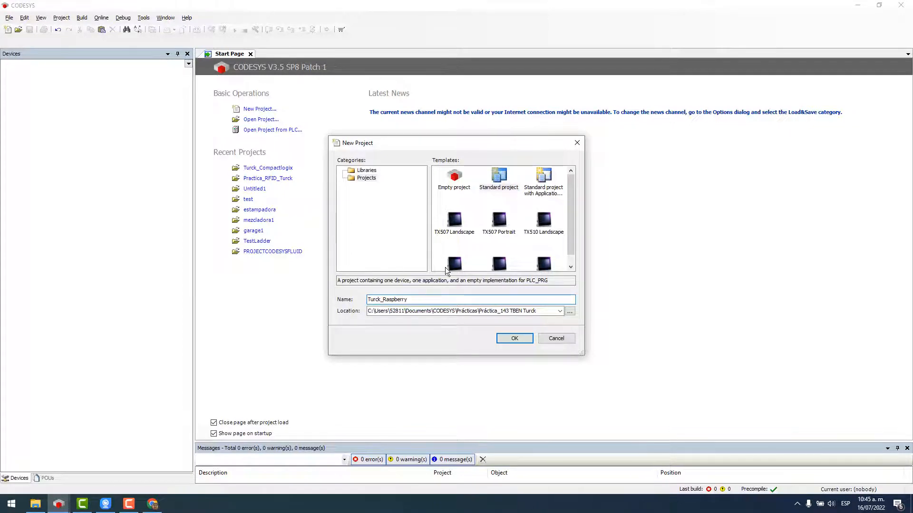
left_click(514, 338)
Choose TBEN-Lx-4RFID-8DXP-CDS (Turck) as the device and generate the project.
left_click(461, 256)
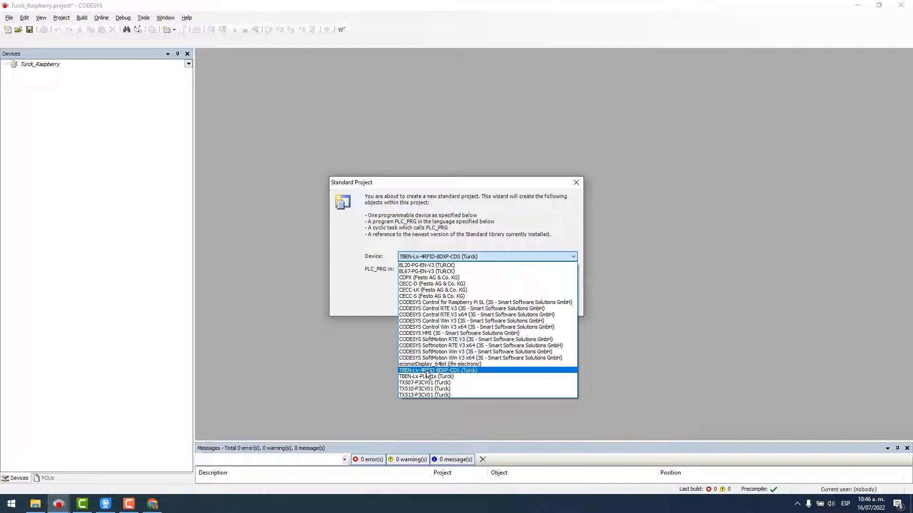
left_click(453, 370)
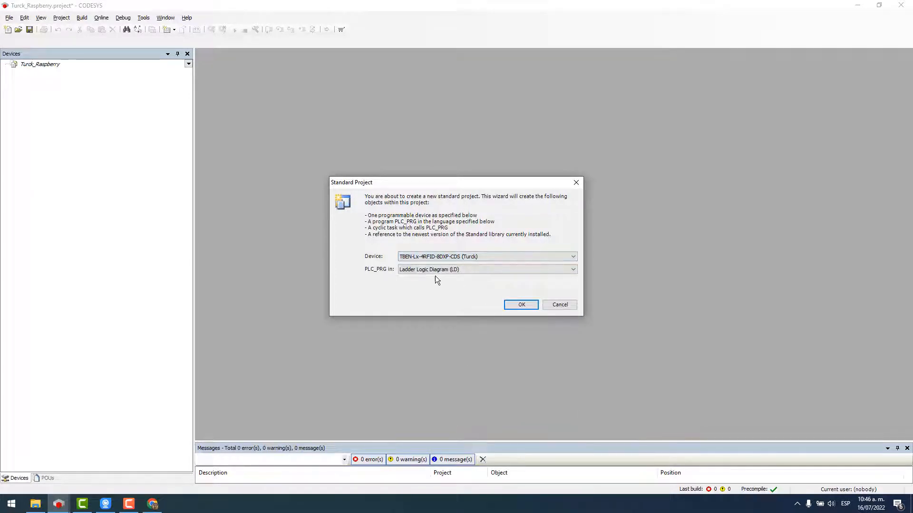
left_click(510, 304)
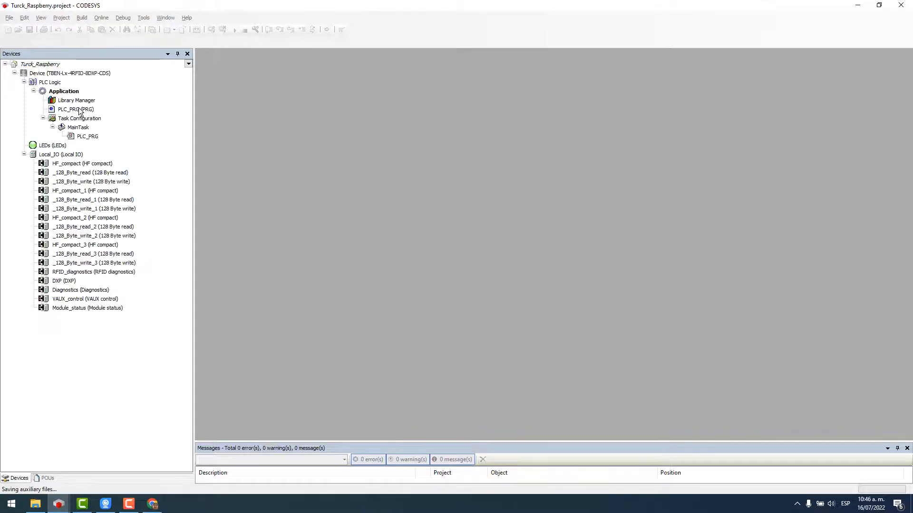
Set the TBEN-L5 controller under Gateway-1 as the active communication path.
left_click(86, 75)
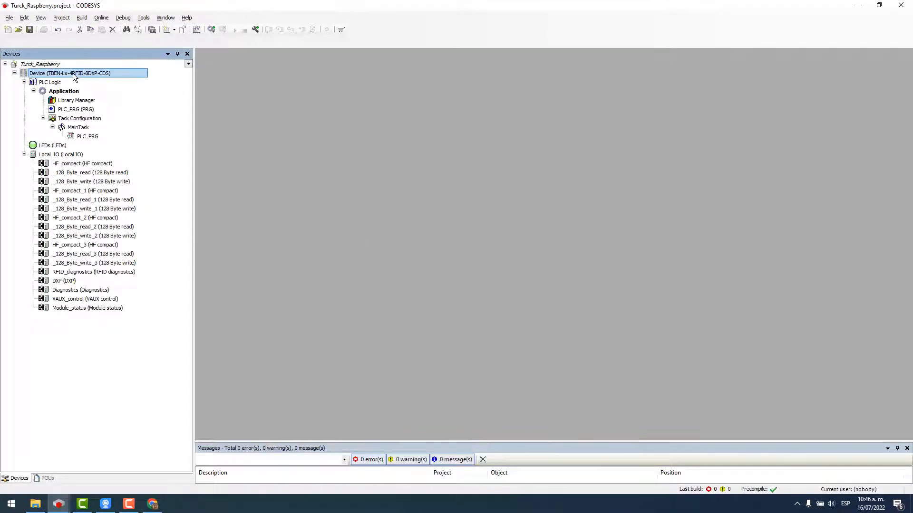
double_click(73, 76)
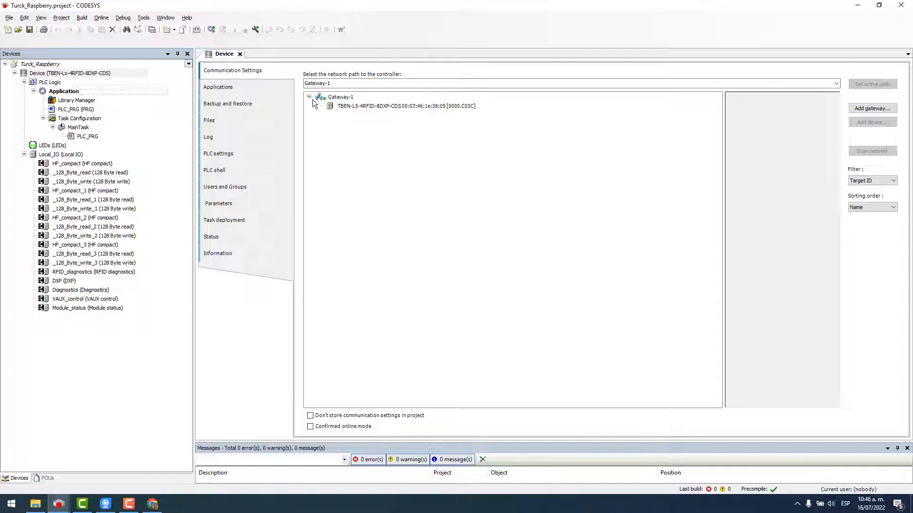
left_click(335, 97)
double_click(355, 106)
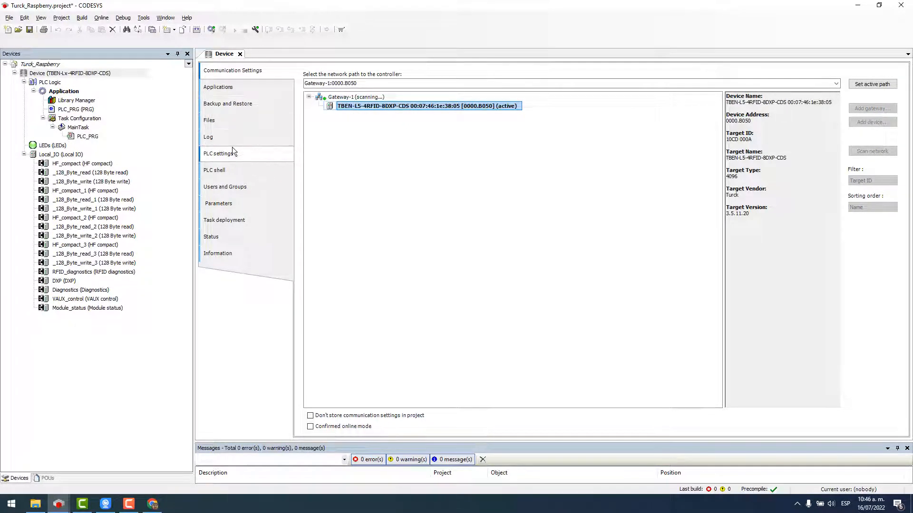
Set Always update variables to Enabled 2 (always in bus cycle task) in PLC settings.
left_click(219, 155)
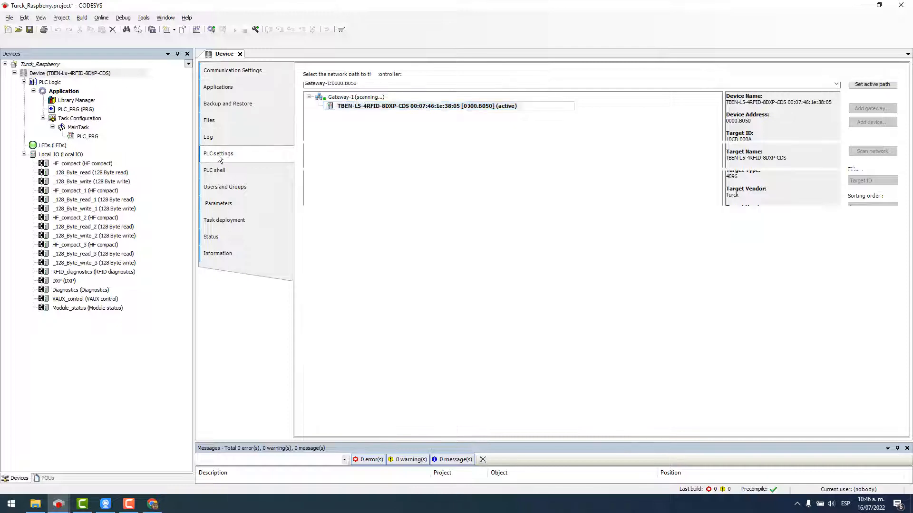
left_click(408, 119)
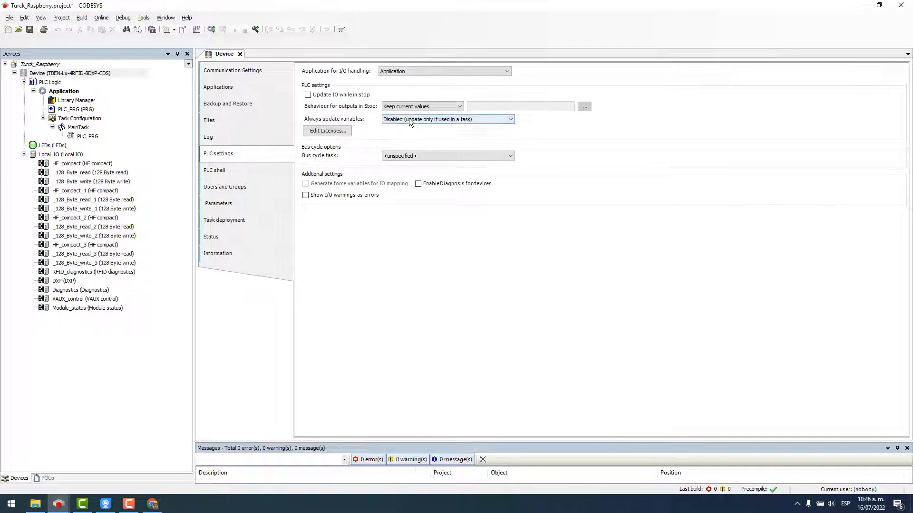
left_click(399, 140)
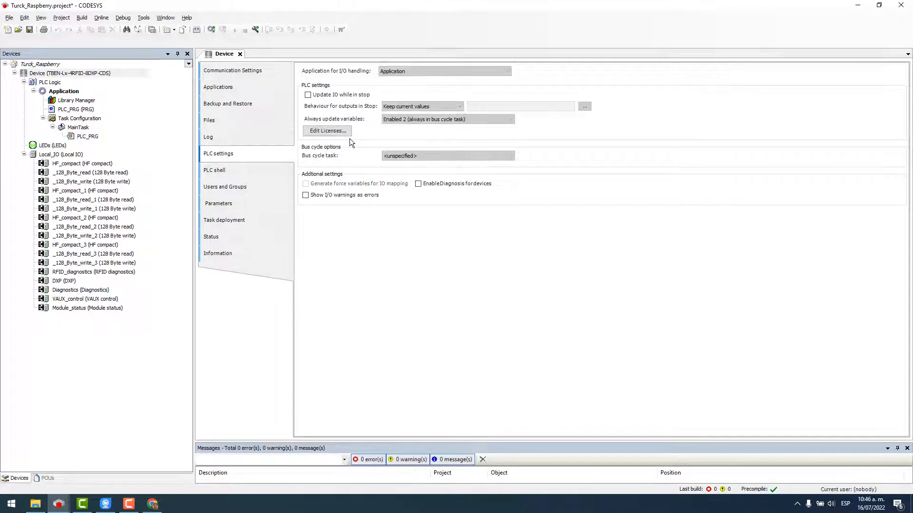
Open the HF_compact RFID module's parameter editor.
left_click(78, 182)
left_click(79, 165)
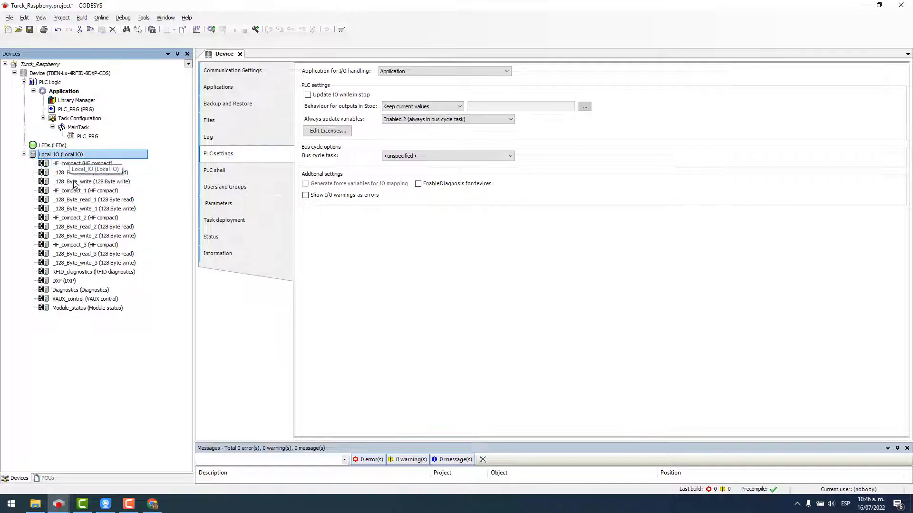
double_click(71, 164)
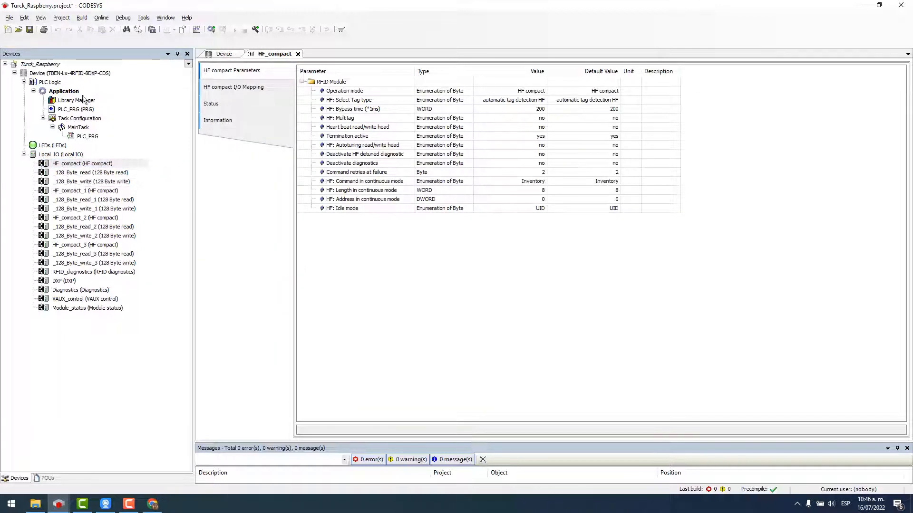
Open PLC_PRG in its own tab, then go back to the HF_compact parameters.
double_click(73, 110)
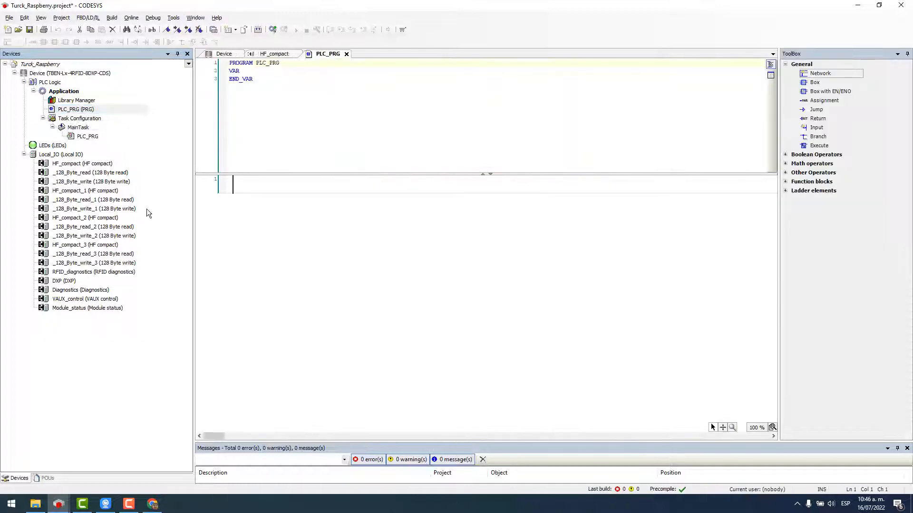
double_click(81, 166)
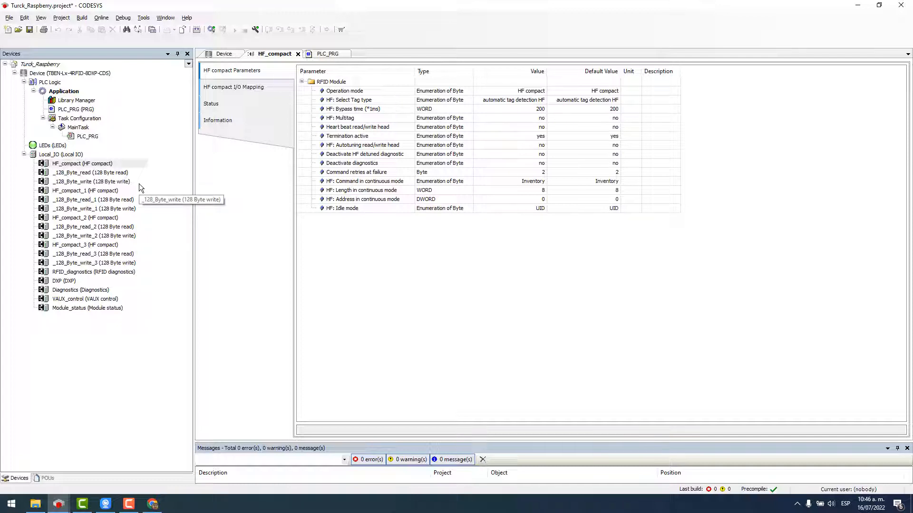
left_click(97, 174)
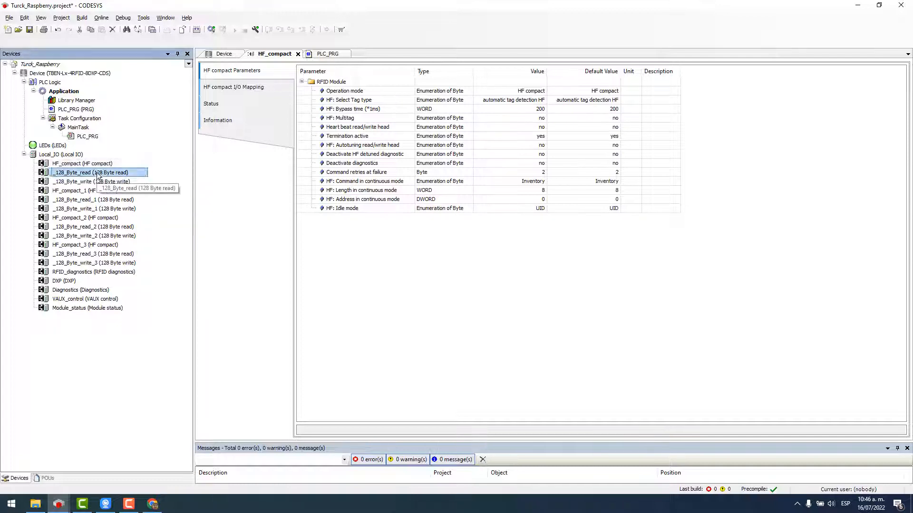
left_click(90, 165)
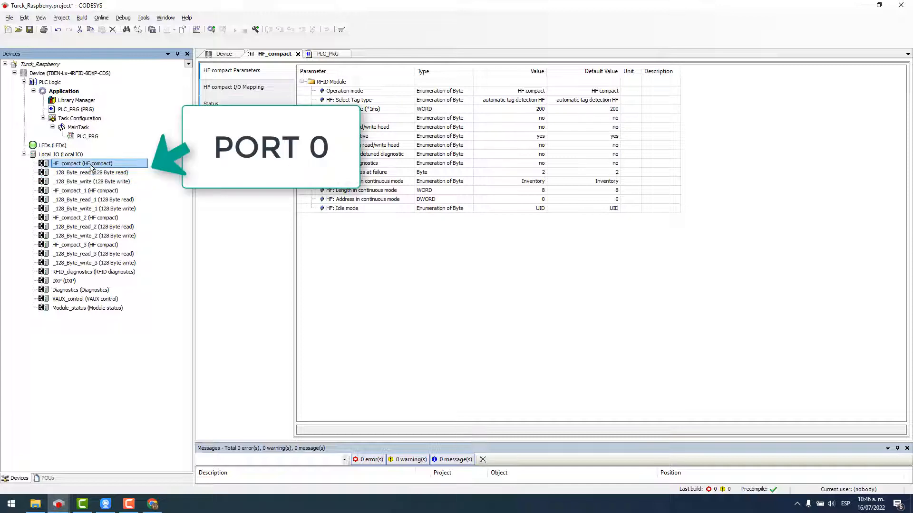
Select the HF_compact, read and write entries for ports 0–3, then the DXP digital I/O entry.
left_click(93, 182, "shift")
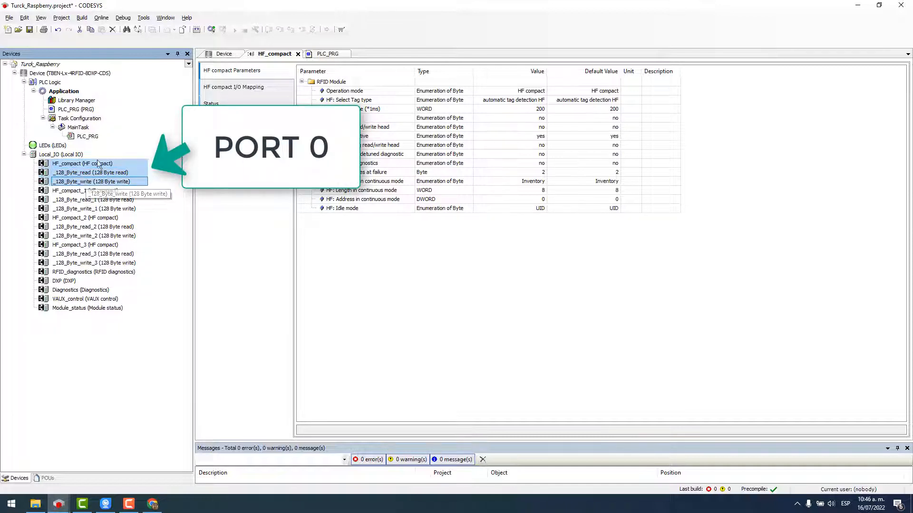
left_click(85, 191)
left_click(98, 210, "shift")
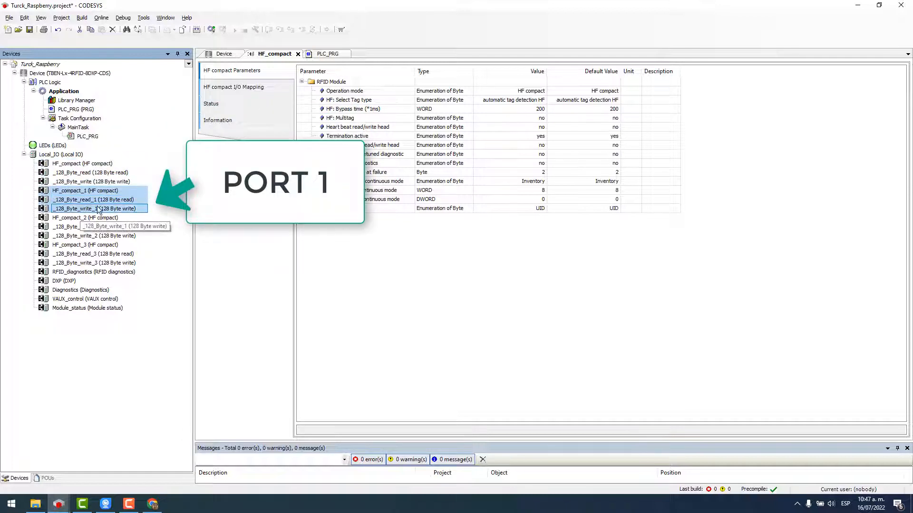
left_click(86, 218)
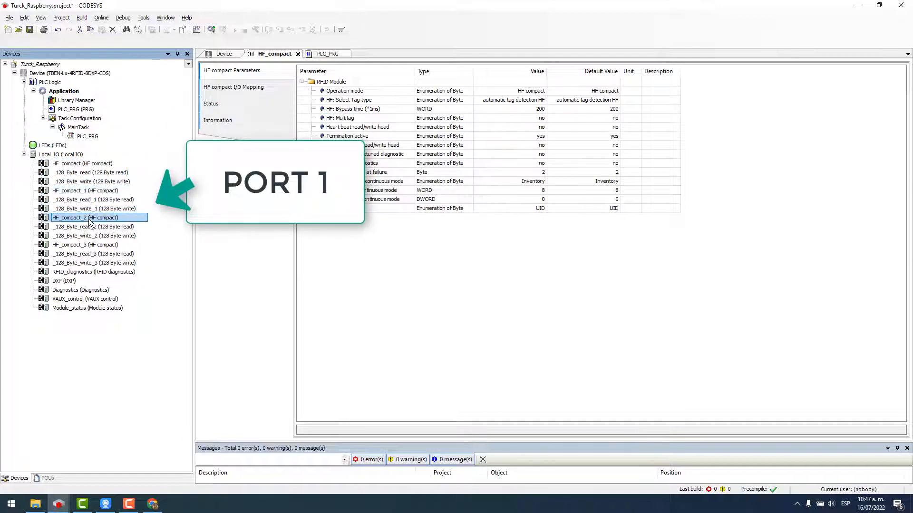
left_click(95, 236, "shift")
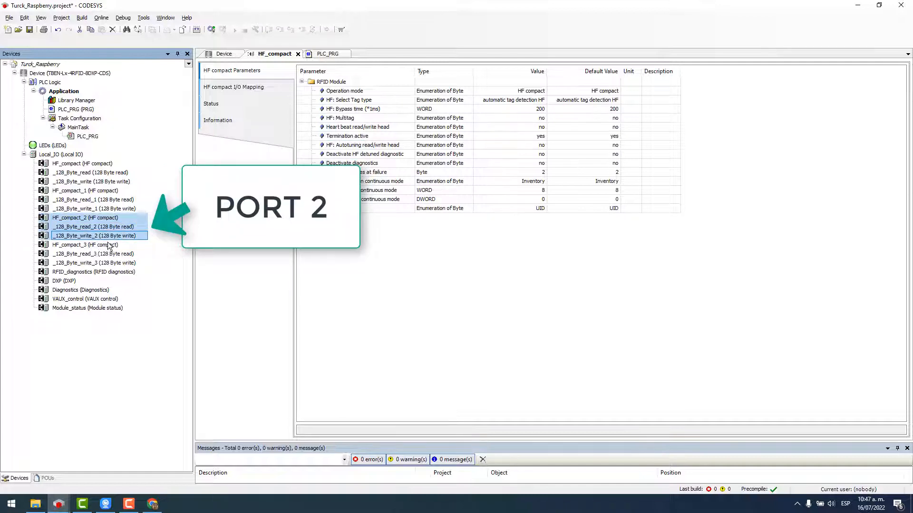
left_click(101, 245)
left_click(107, 263, "shift")
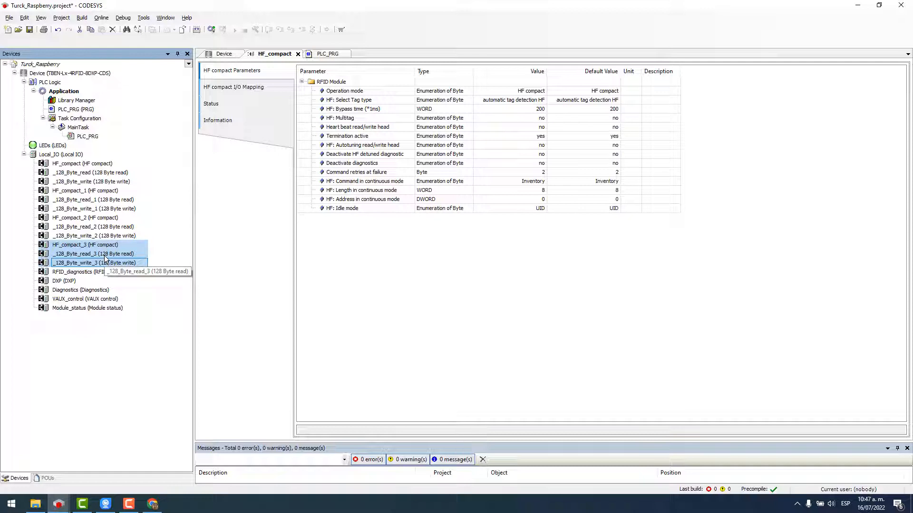
left_click(75, 282)
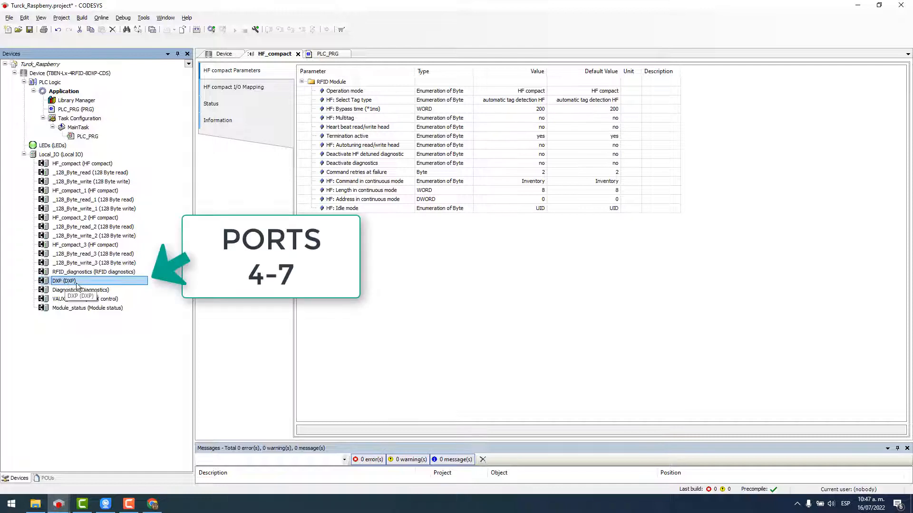
Review the DXP and HF_compact parameters, keeping HF compact as the Operation mode.
double_click(76, 283)
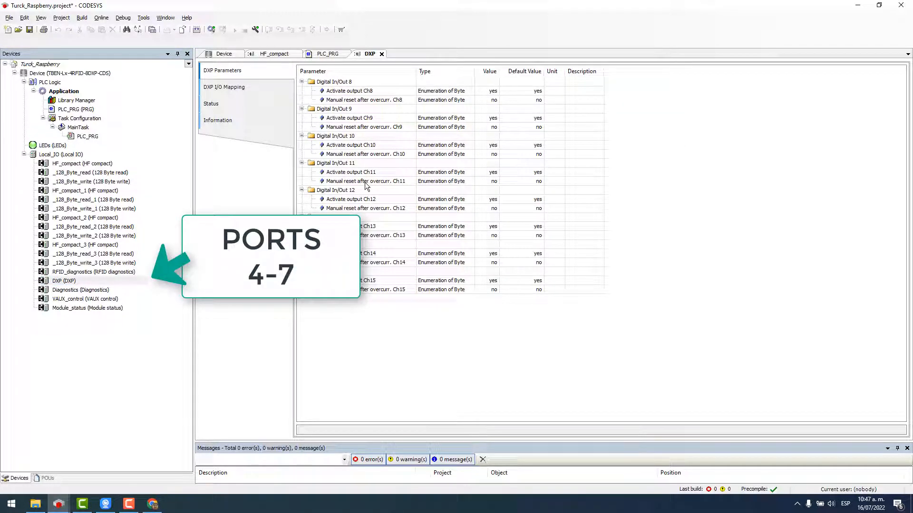
double_click(71, 164)
left_click(254, 89)
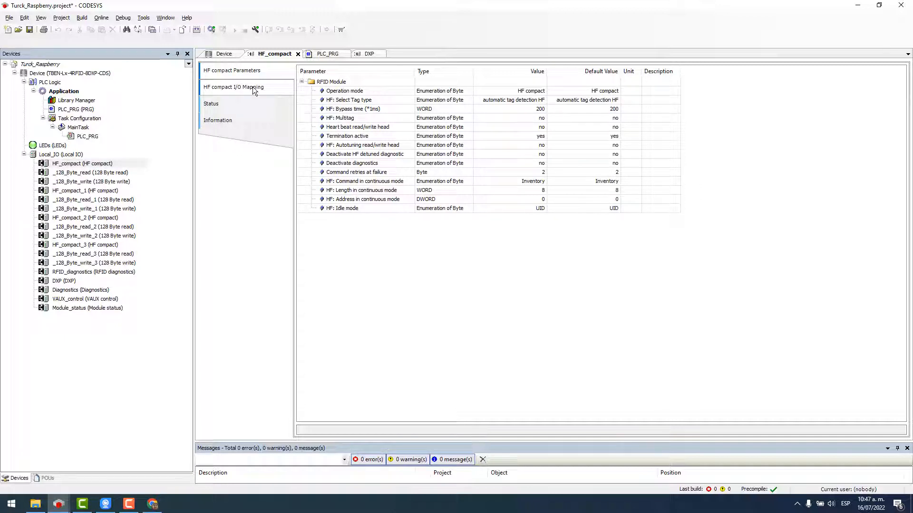
left_click(528, 93)
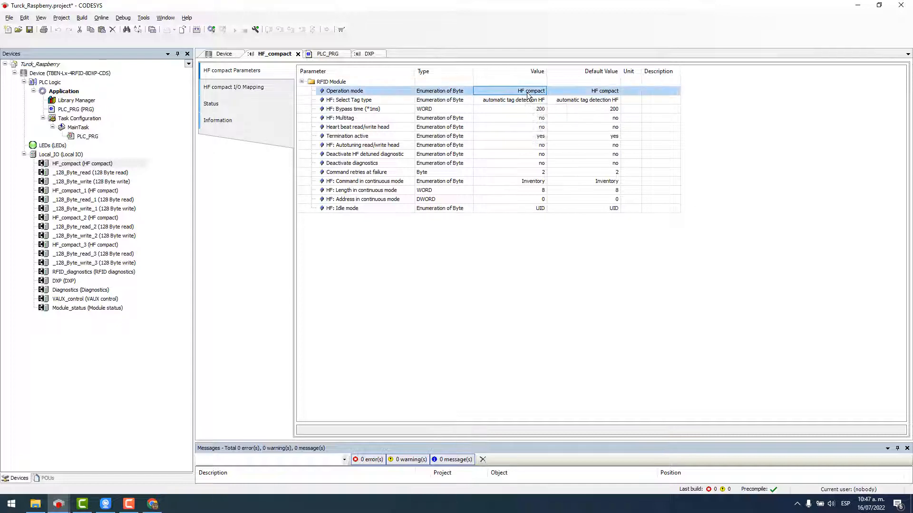
left_click(527, 93)
left_click(536, 95)
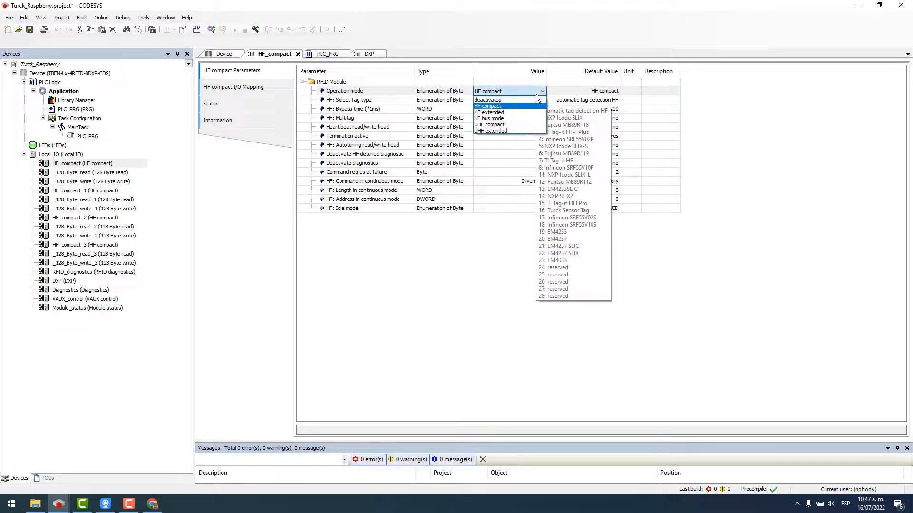
left_click(495, 106)
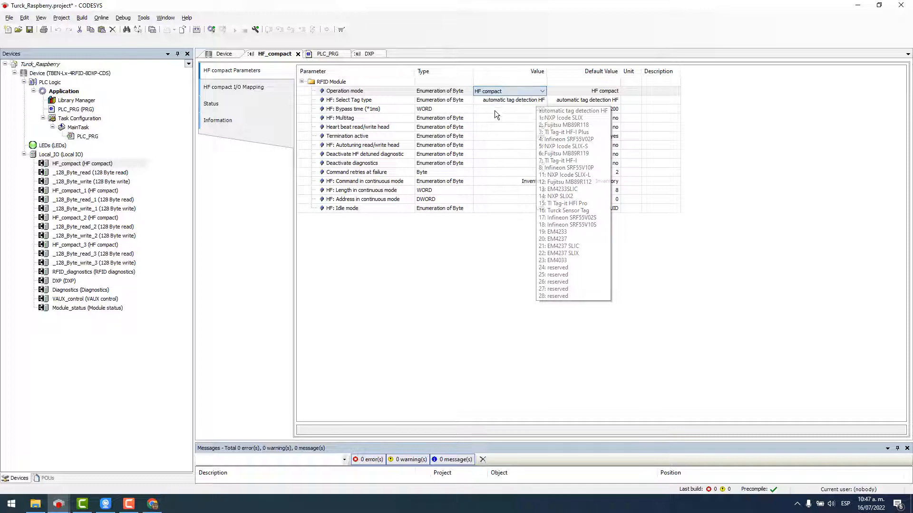
In HF_compact's I/O mapping, expand %IW0, widen the Channel column, and edit Tag present's variable.
left_click(238, 91)
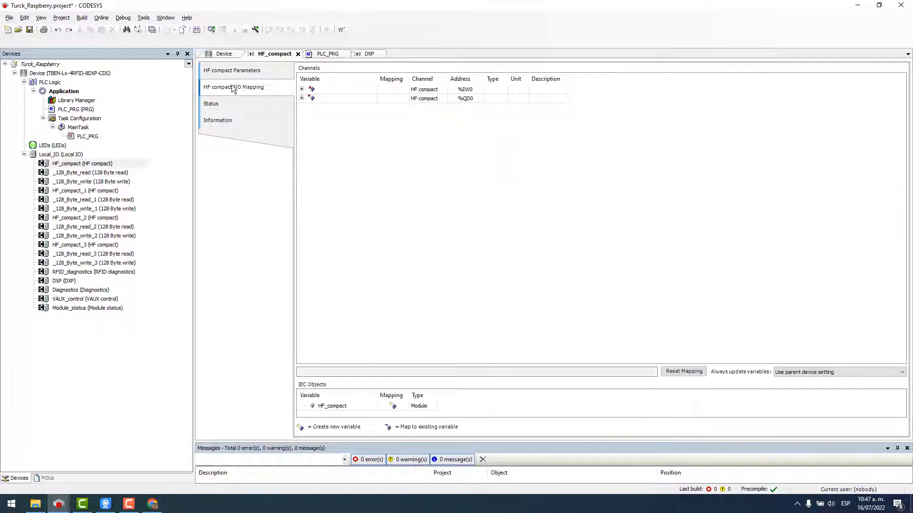
left_click(301, 89)
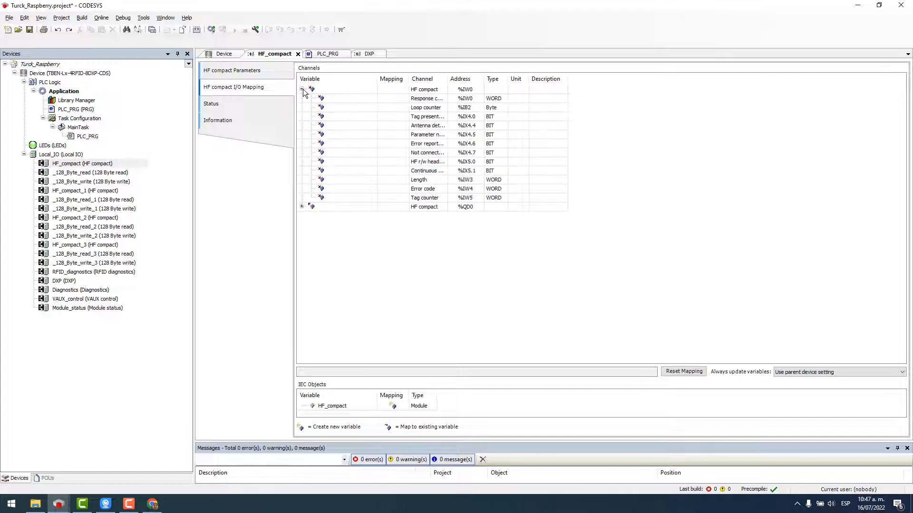
left_click_drag(447, 78, 518, 81)
double_click(366, 116)
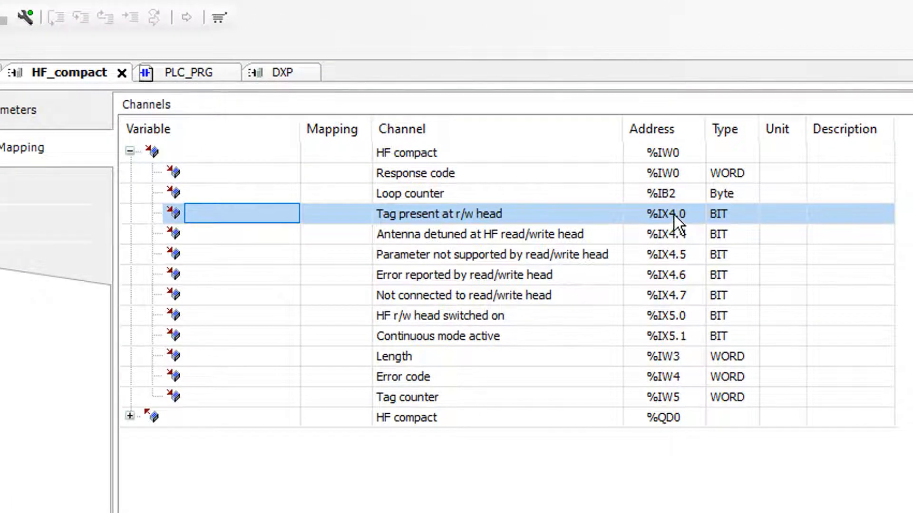
left_click(81, 110)
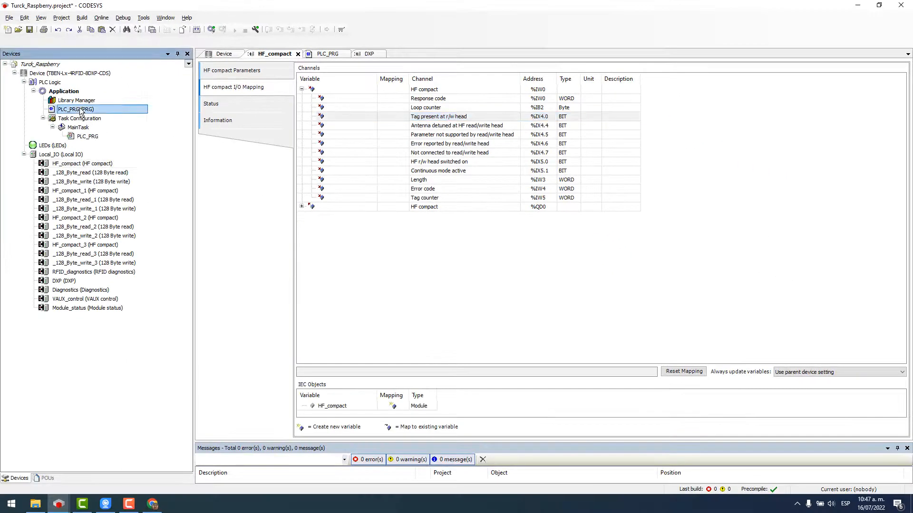
Add the line TAG_PRESENT_PORT_0 AT %IX4.0: BOOL; under VAR in PLC_PRG.
double_click(80, 111)
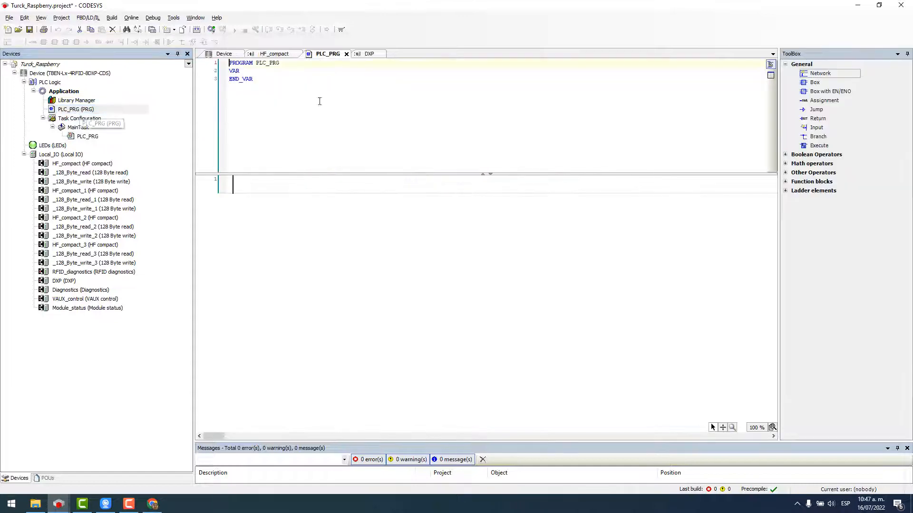
left_click(251, 71)
key("Return")
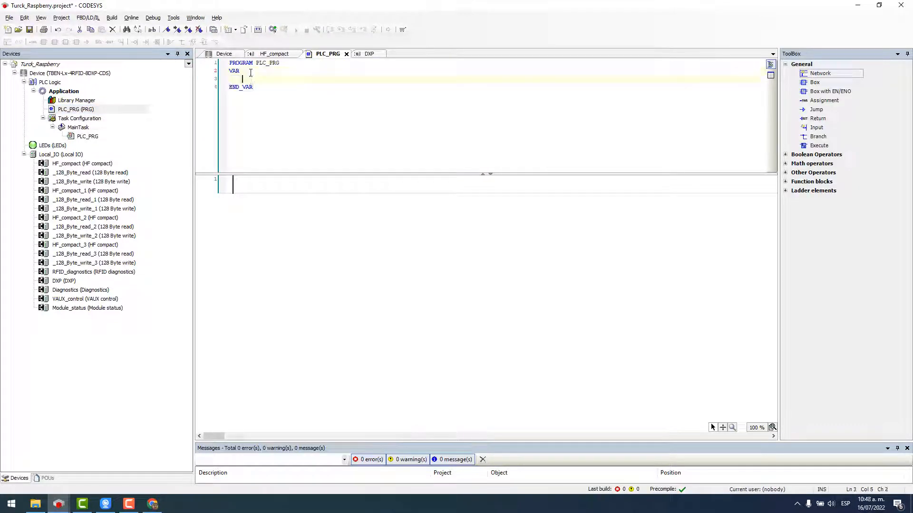
key("Caps_Lock")
type("TAG")
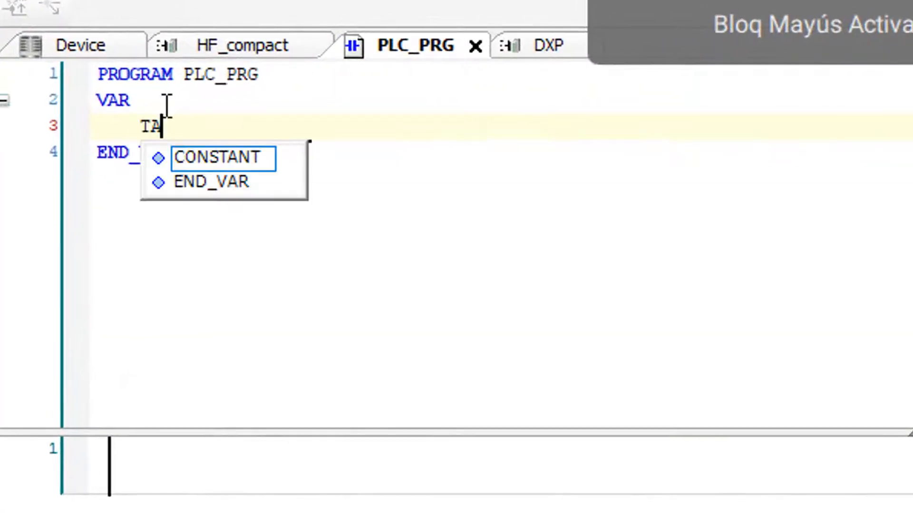
type("_PRESE")
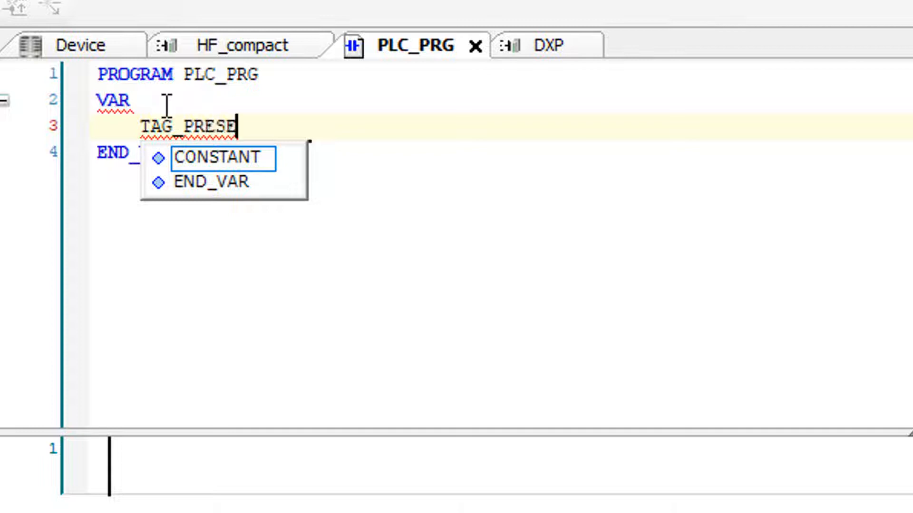
type("NT_PO")
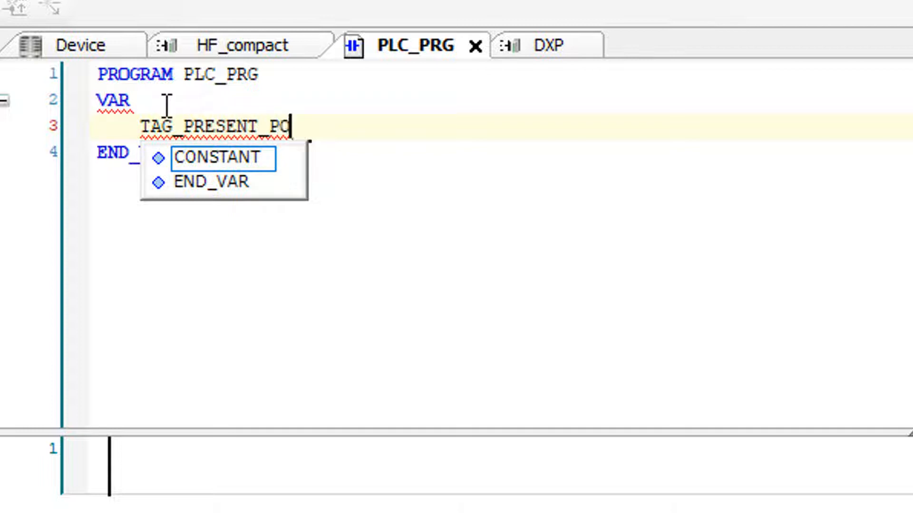
type("RT_0")
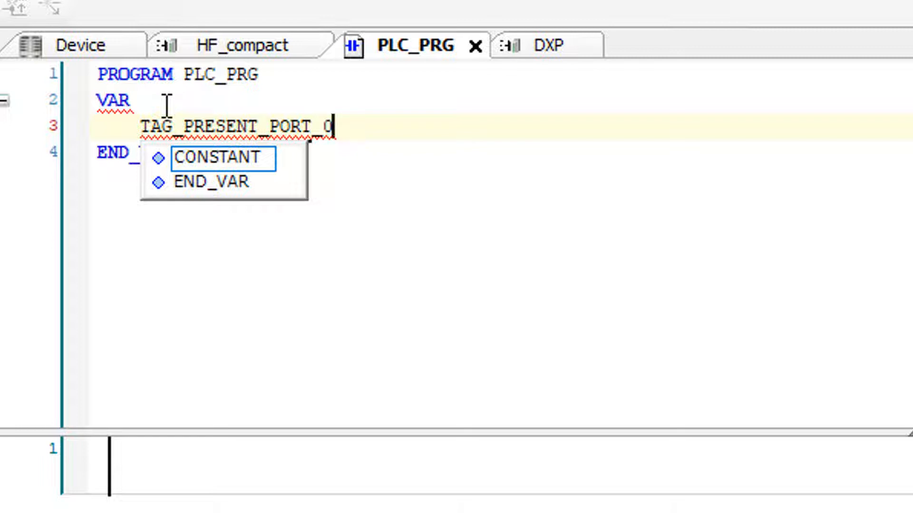
type(" AT ")
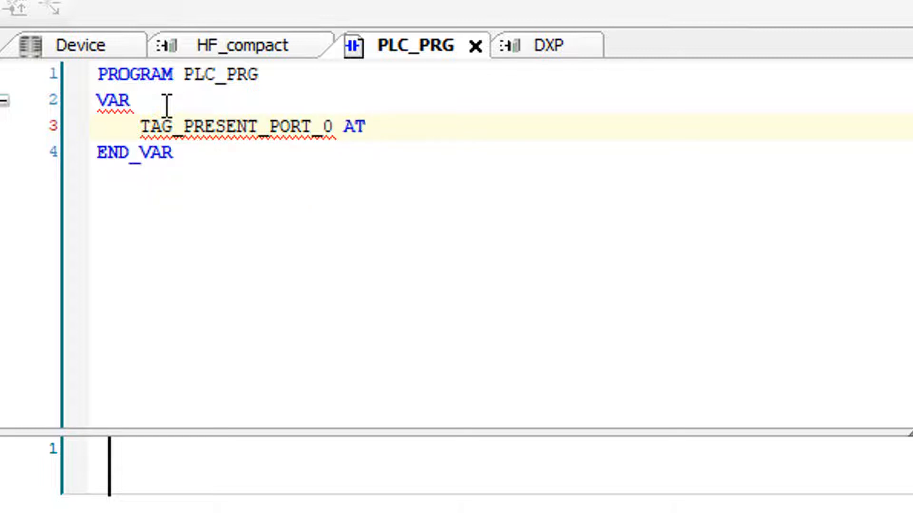
type("%IX")
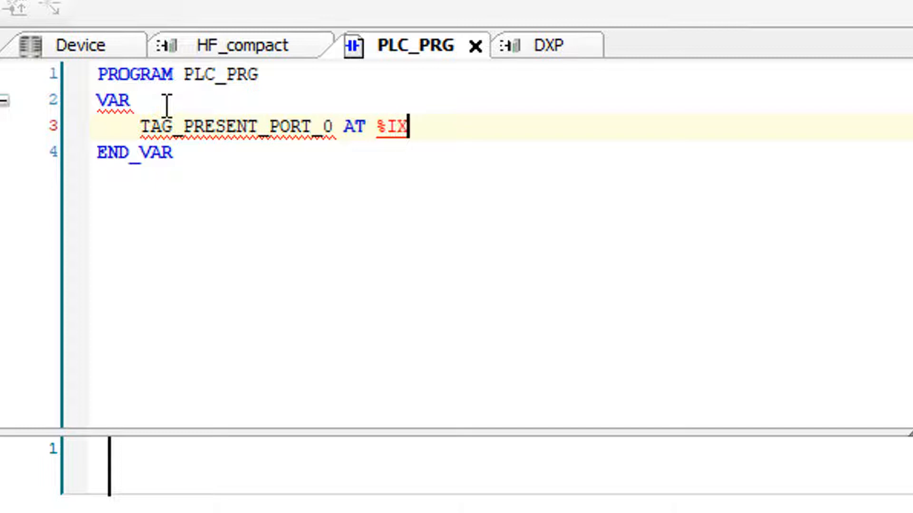
type("4.0")
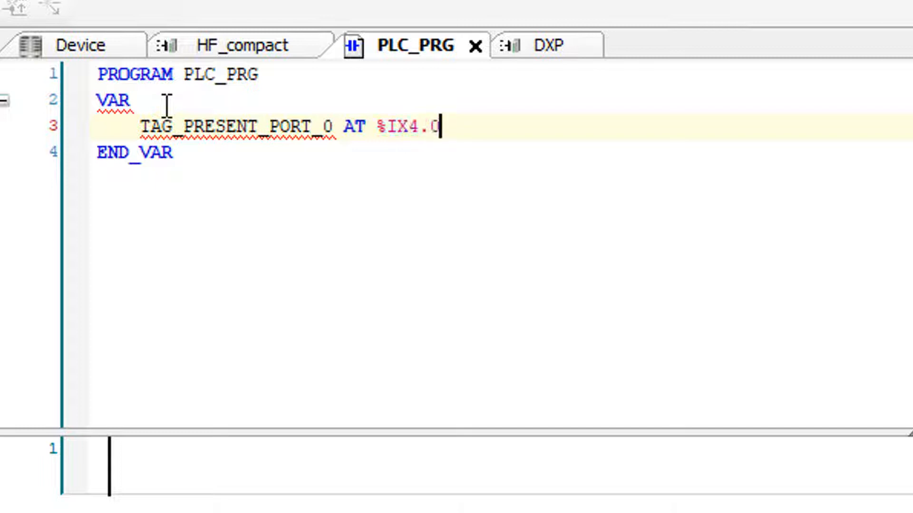
type(": BOOL;")
key("Return")
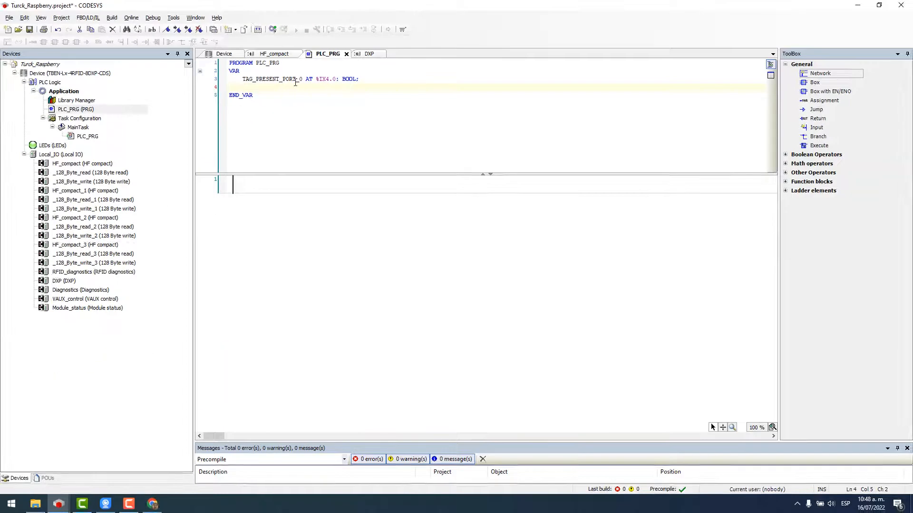
left_click(365, 84)
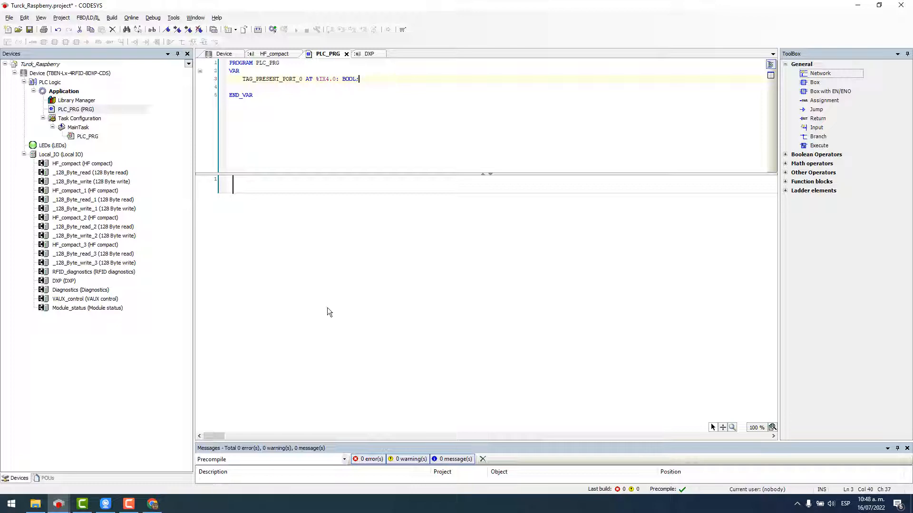
left_click(71, 75)
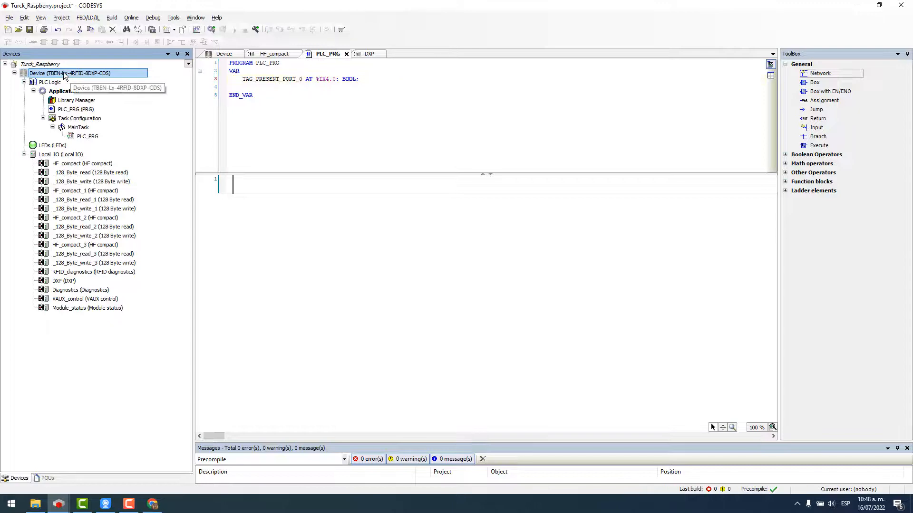
Insert a TAG_PRESENT_PORT_0 contact and an unassigned coil into ladder network 1.
right_click(71, 75)
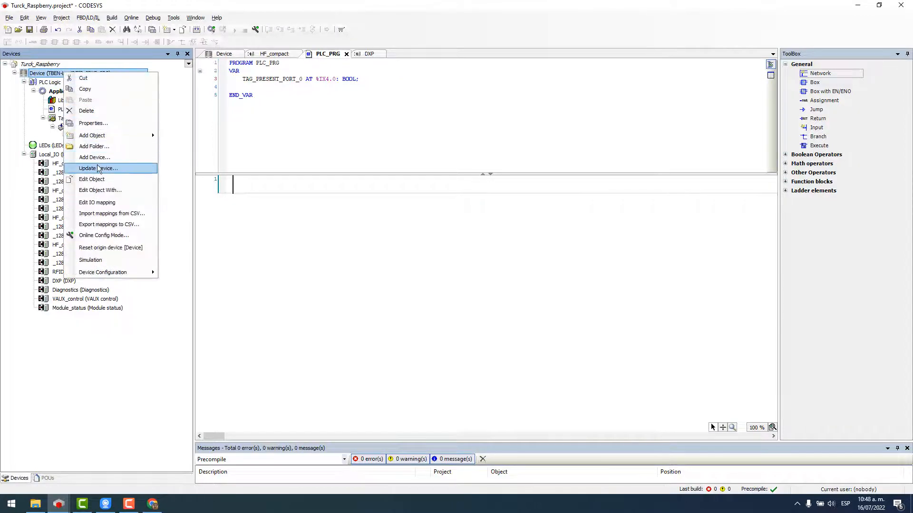
left_click(248, 187)
left_click(77, 42)
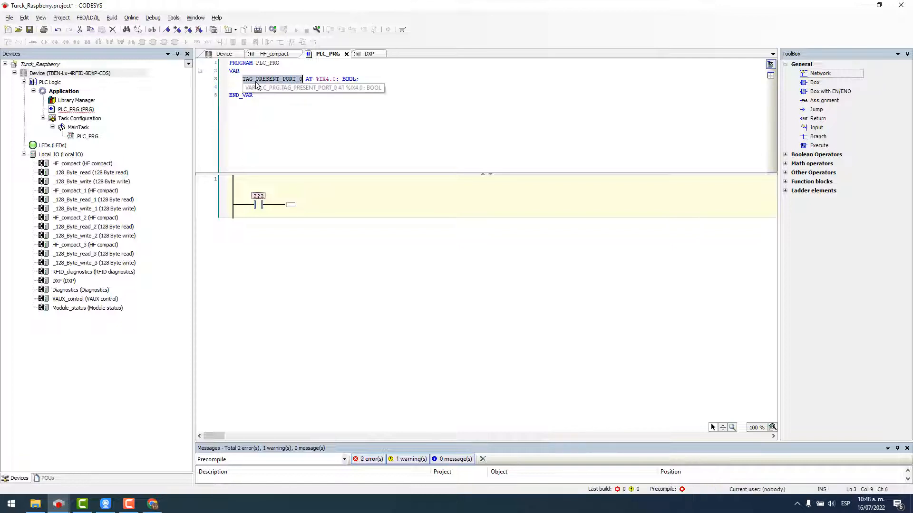
left_click(264, 198)
type("TAG_PRESENT_PORT_0")
left_click(310, 241)
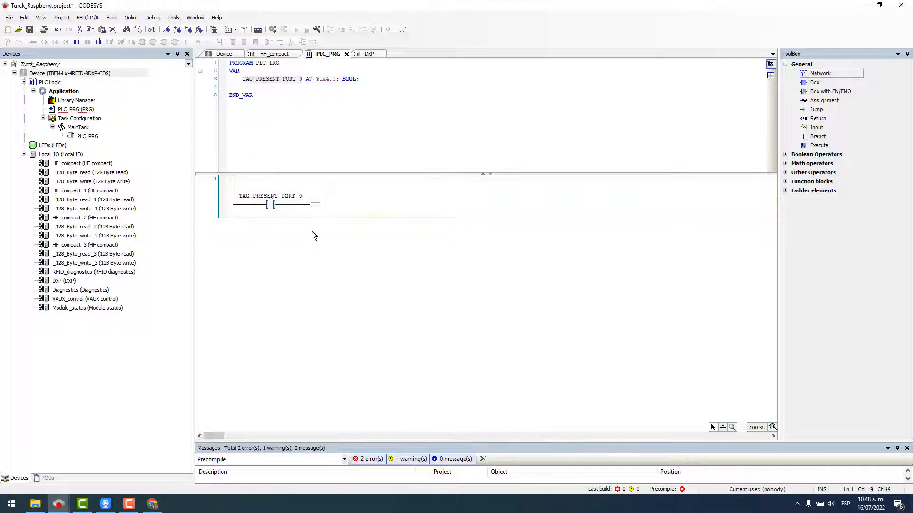
left_click(317, 204)
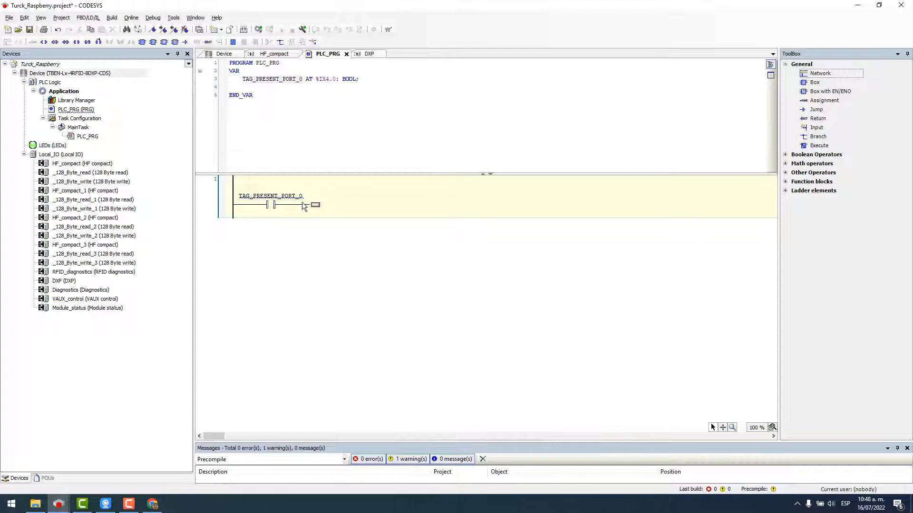
left_click(44, 41)
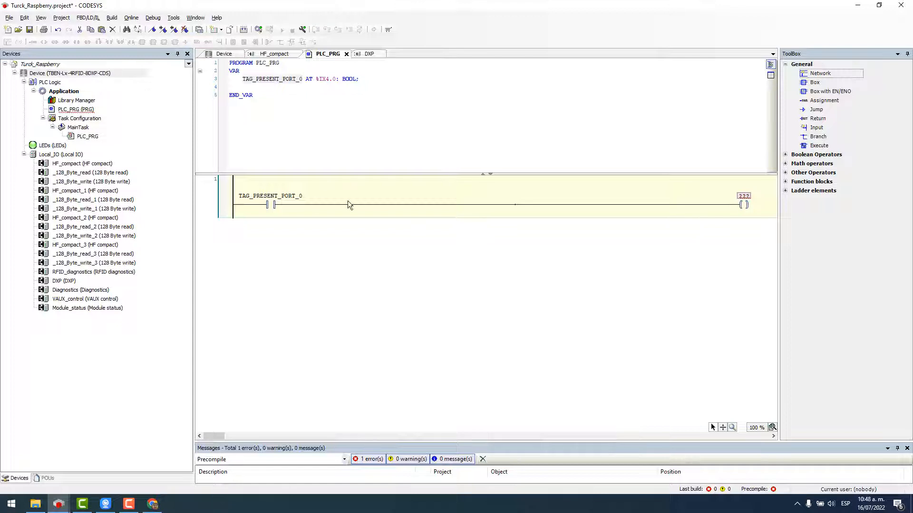
left_click(110, 73)
Add a Turck Ethernet adapter to the controller with an Ethernet IP Slave beneath it.
right_click(106, 73)
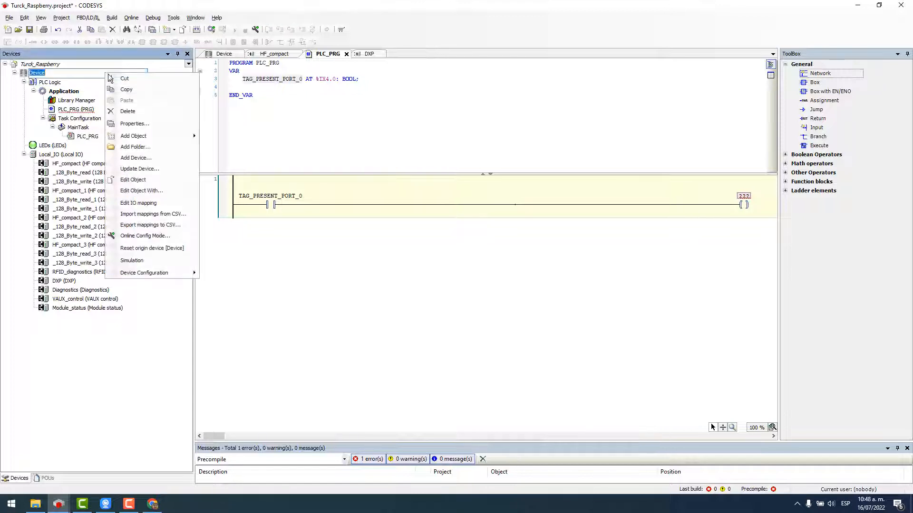
left_click(136, 158)
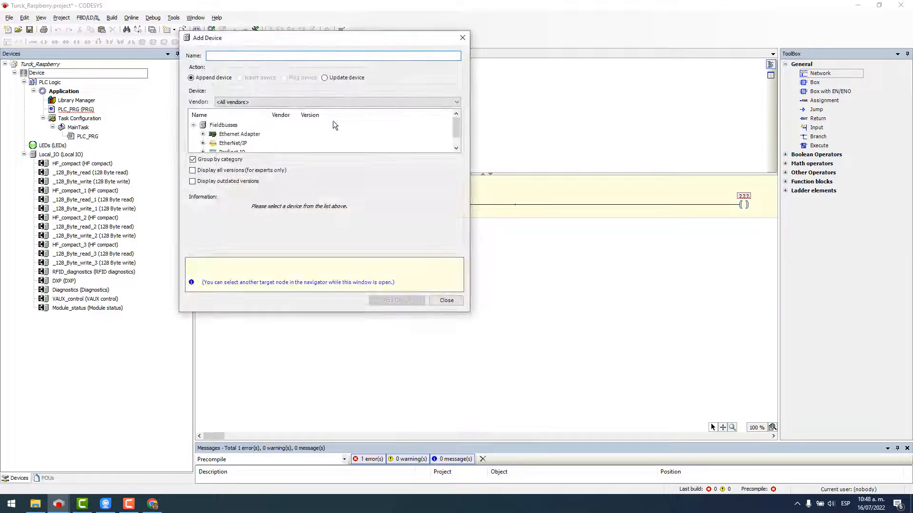
left_click(203, 134)
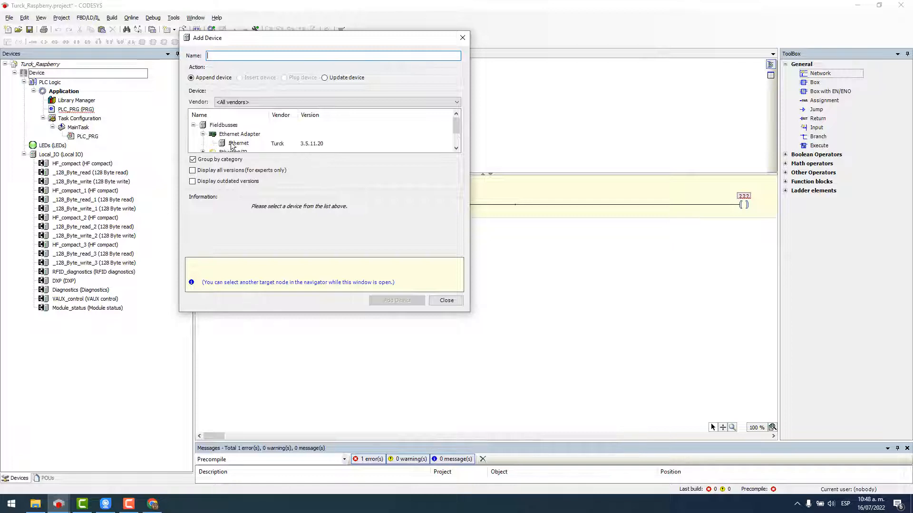
left_click(233, 143)
double_click(233, 143)
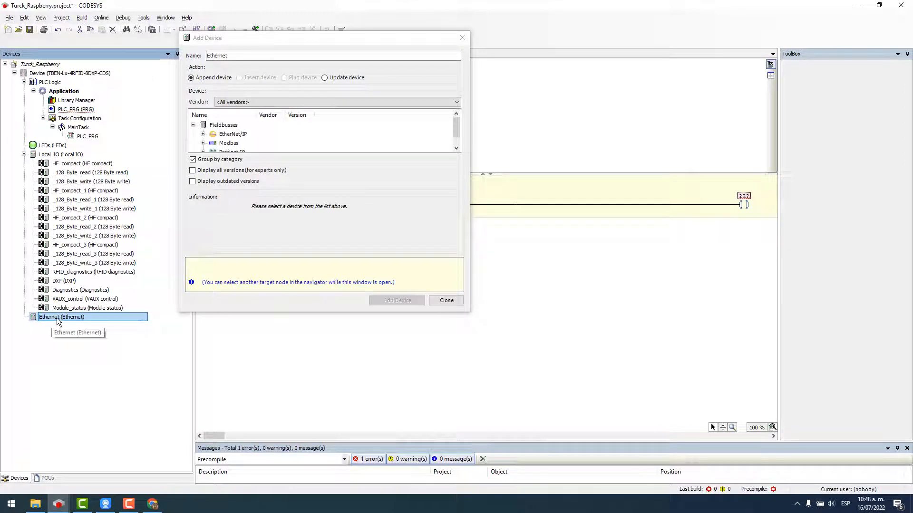
left_click(203, 134)
left_click(212, 143)
left_click(258, 135)
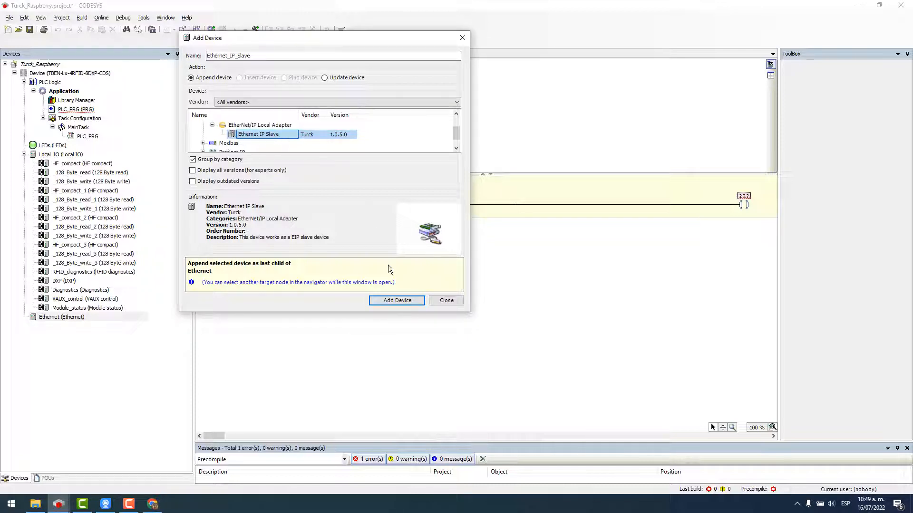
left_click(388, 300)
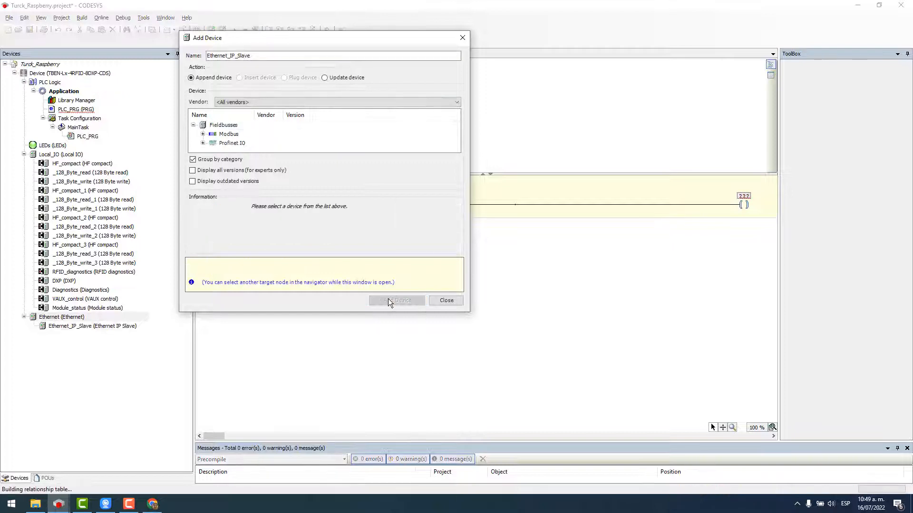
Add IN_16_WORD and OUT_16_WORD modules under the Ethernet_IP_Slave.
left_click(94, 331)
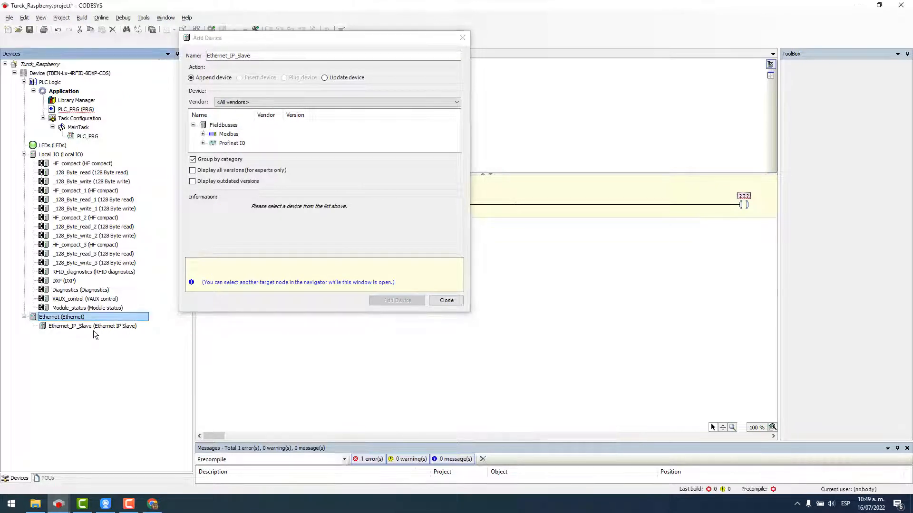
left_click(60, 327)
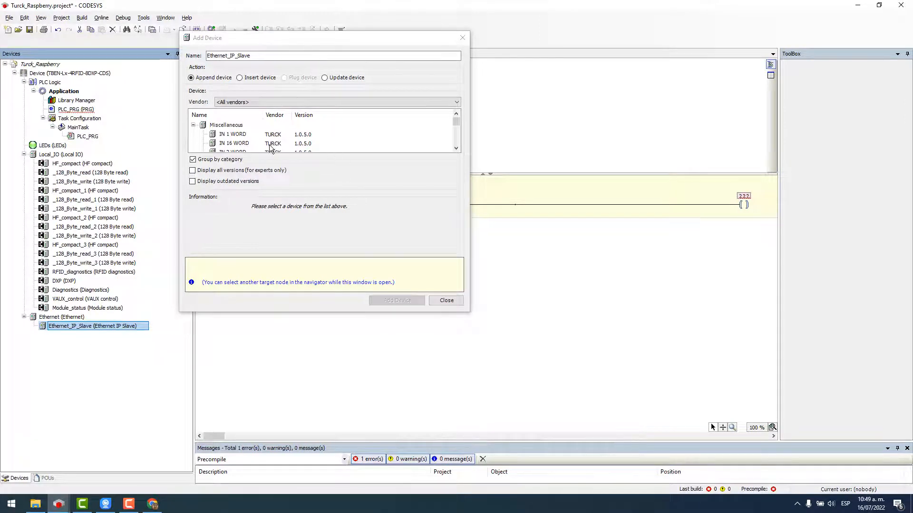
left_click(233, 144)
double_click(234, 144)
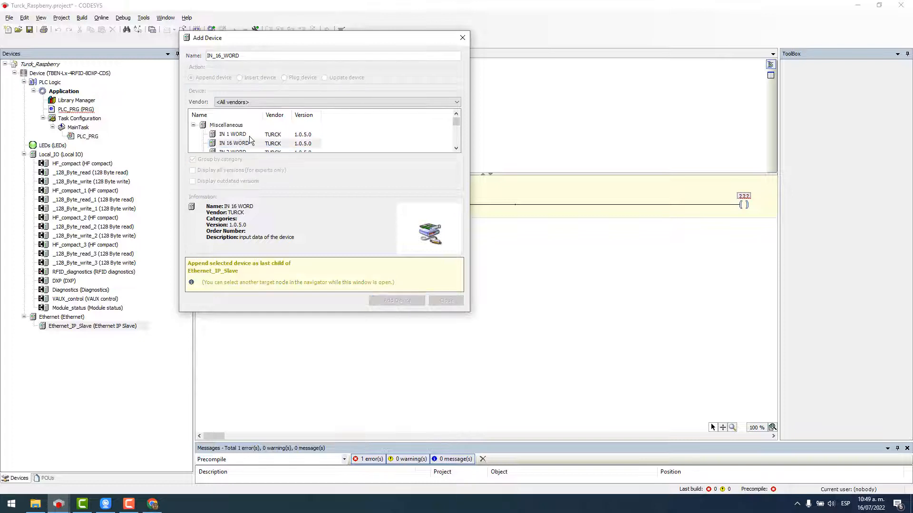
scroll(247, 140, "down", 2)
scroll(245, 139, "down", 1)
double_click(241, 144)
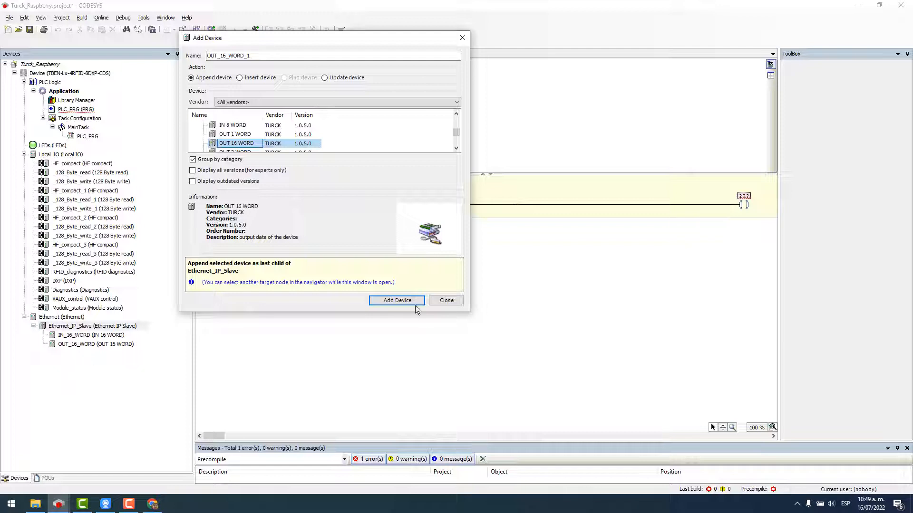
left_click(453, 302)
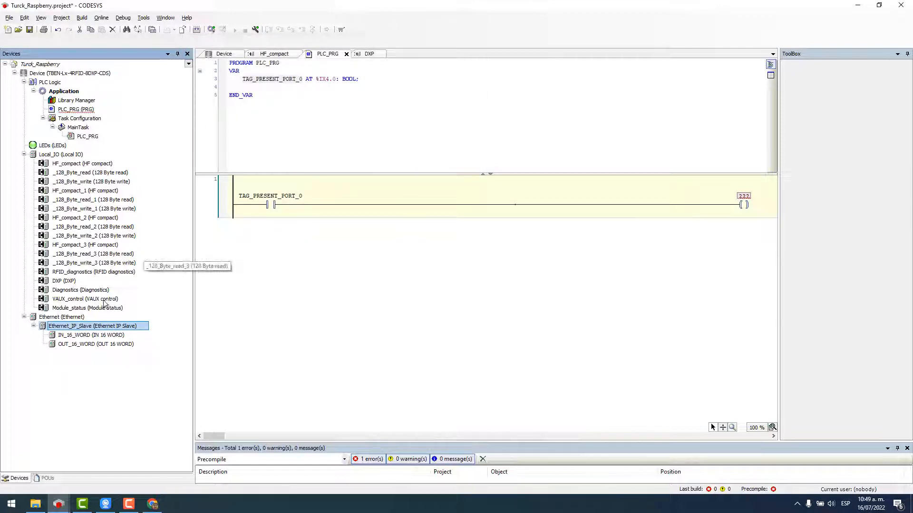
Inspect the OUT_16_WORD output bits, then reopen the PLC_PRG program.
double_click(88, 345)
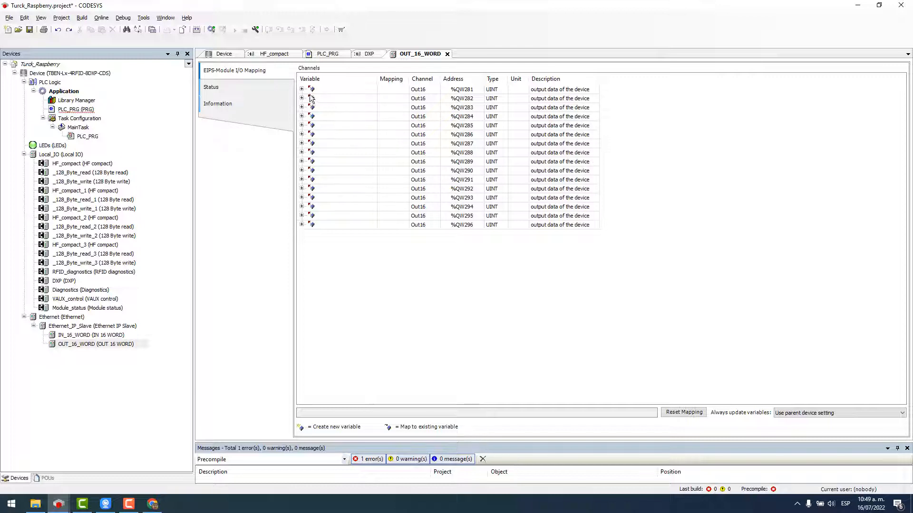
left_click(301, 90)
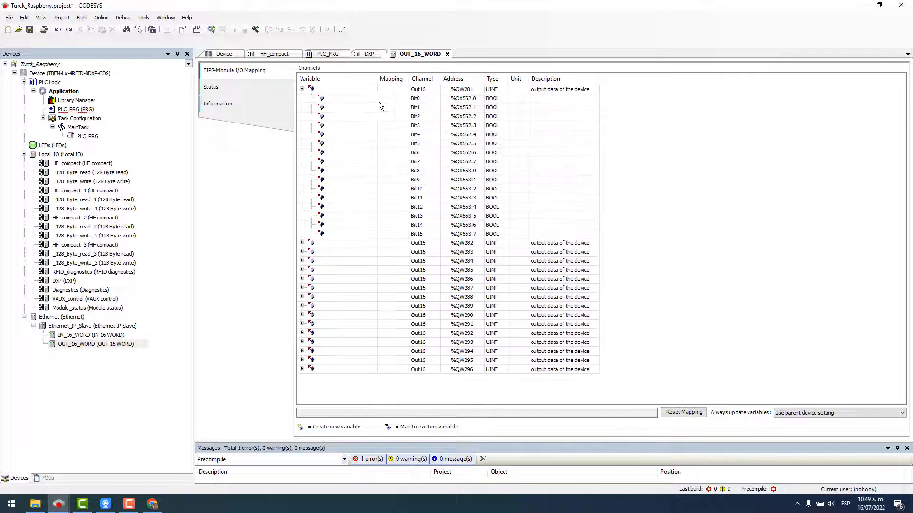
double_click(358, 99)
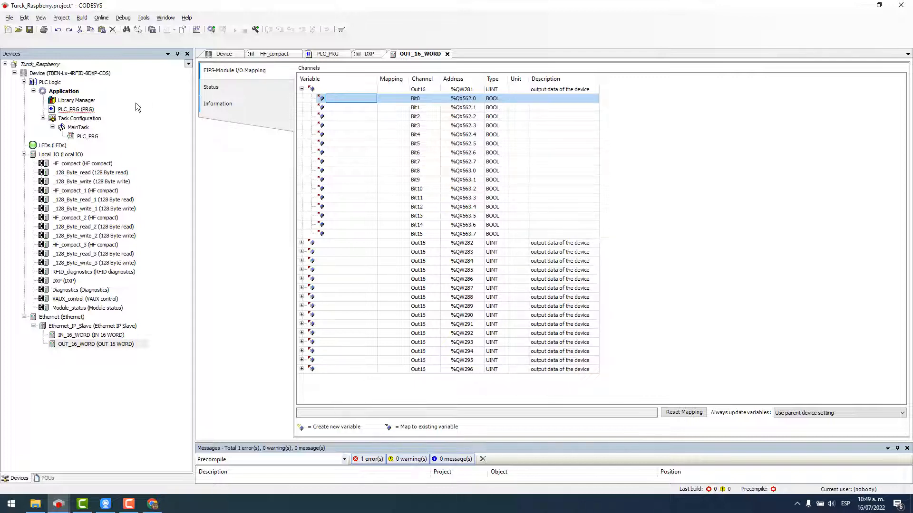
double_click(83, 111)
Declare RASPBERRY_OUT_W0_0 AT %QX562.0 : BOOL; in PLC_PRG.
left_click(384, 78)
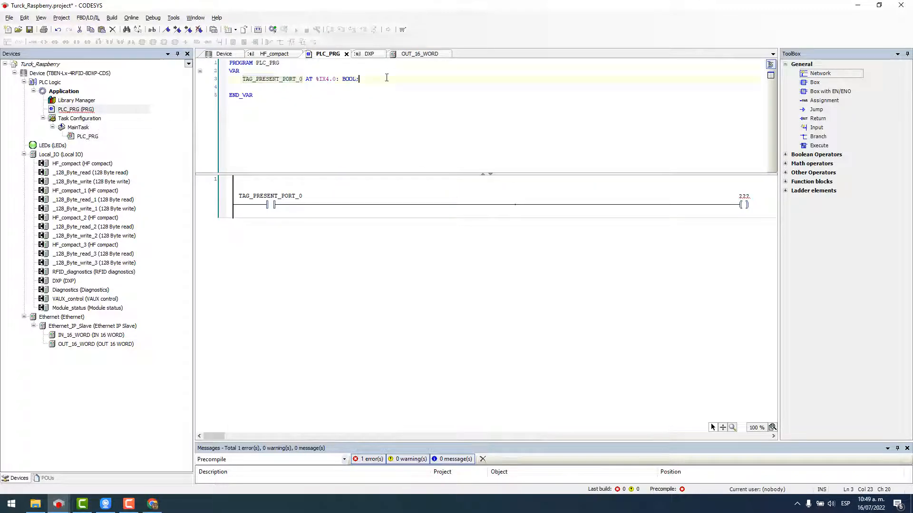
key("Return")
type("PIC_")
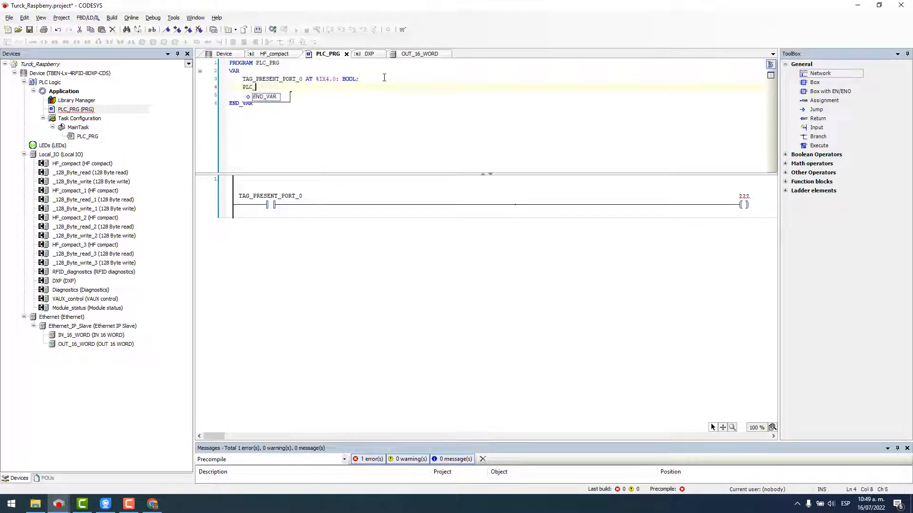
type("OU")
key("BackSpace")
key("BackSpace")
key("BackSpace")
key("BackSpace")
key("BackSpace")
key("BackSpace")
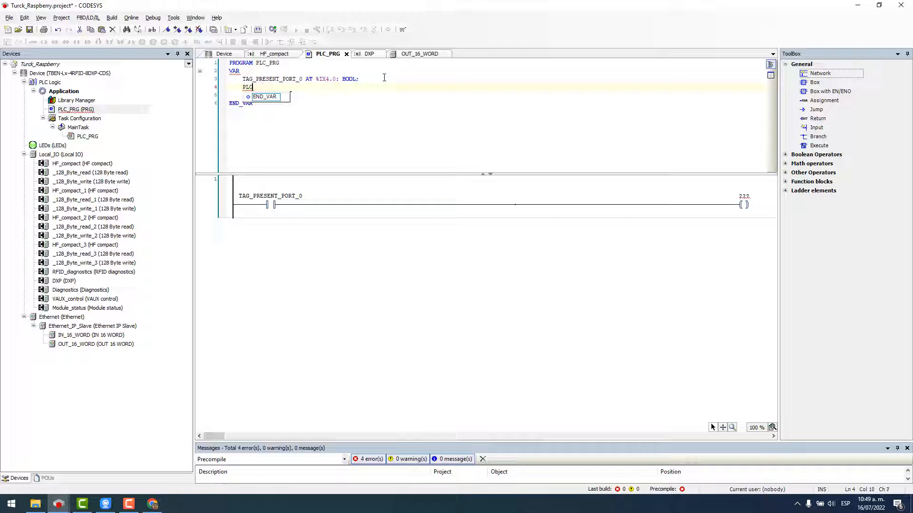
type("RASPBERRY_OUT_W0_0")
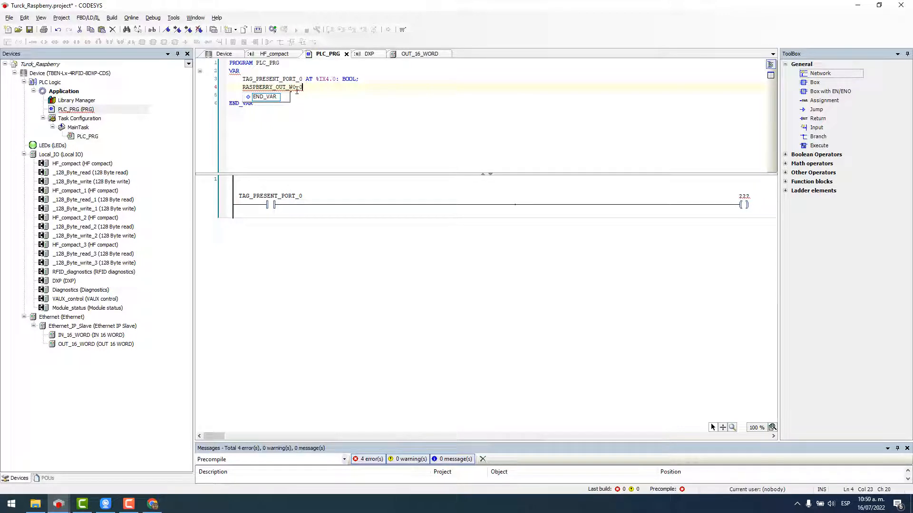
type(" A")
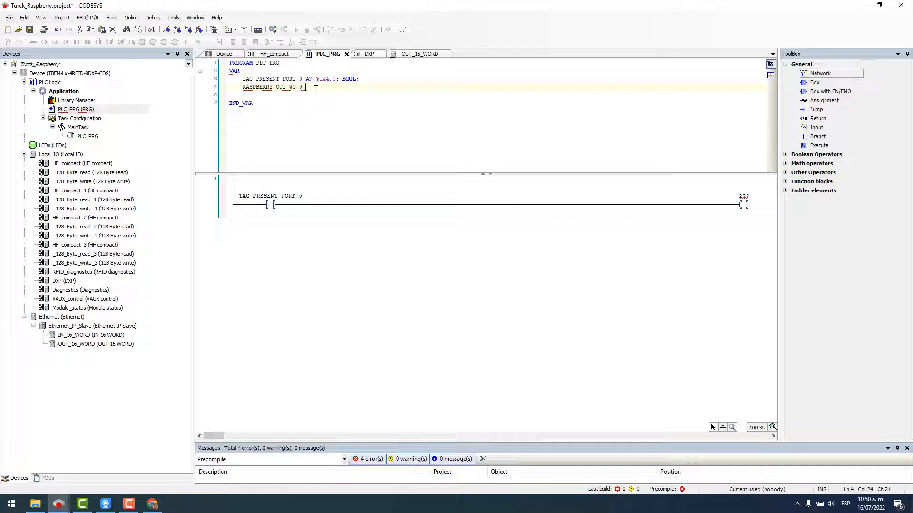
type("T %QX562.0:")
type("BOOL;")
key("Return")
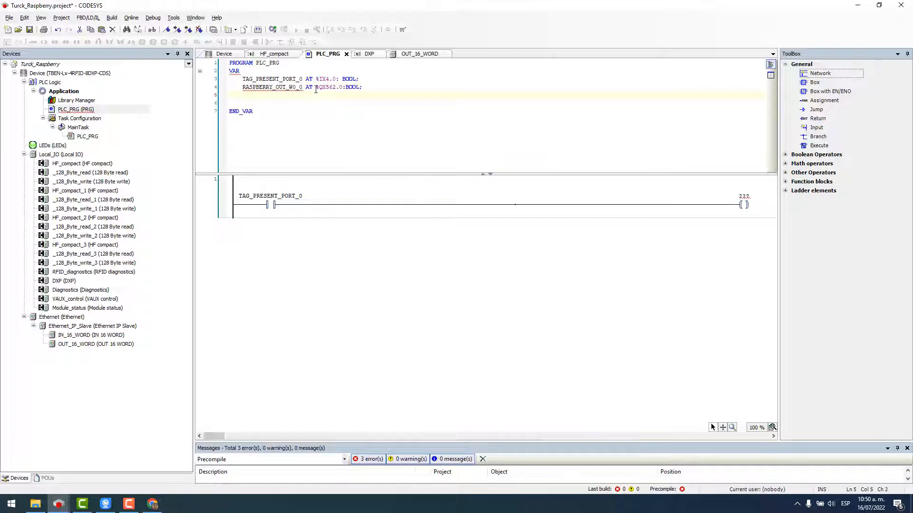
After checking Bit0's address in OUT_16_WORD, assign RASPBERRY_OUT_W0_0 as the coil's operand.
double_click(67, 345)
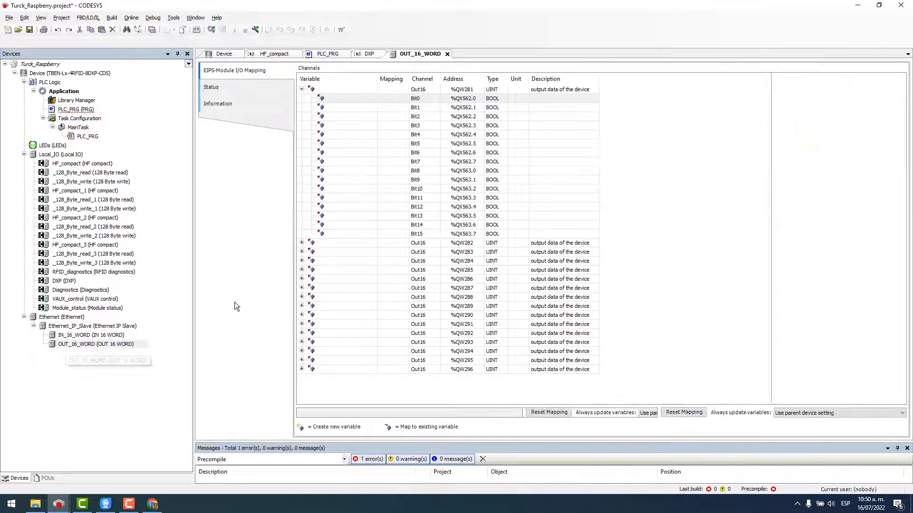
left_click(465, 100)
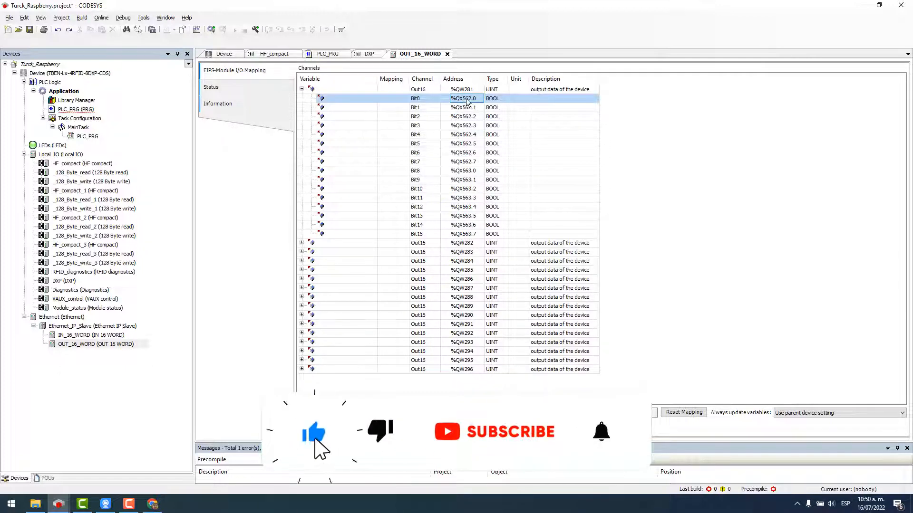
double_click(72, 109)
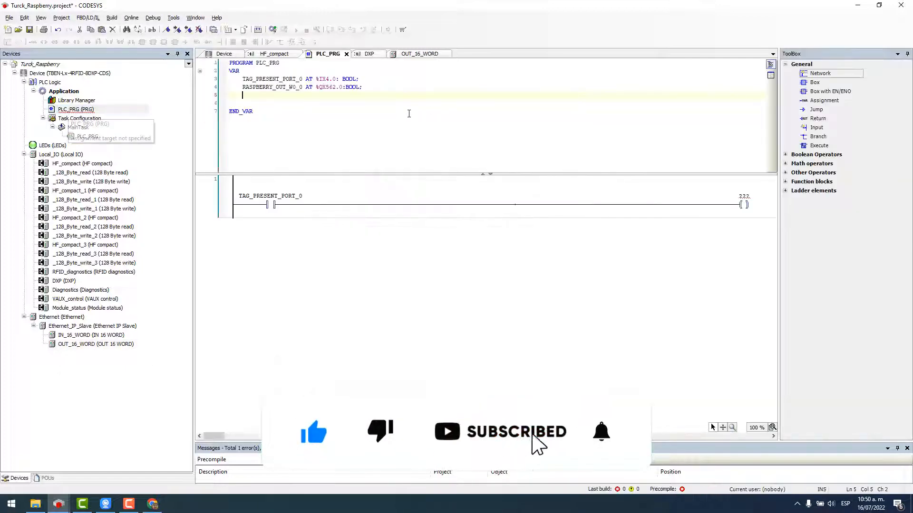
double_click(284, 87)
right_click(285, 89)
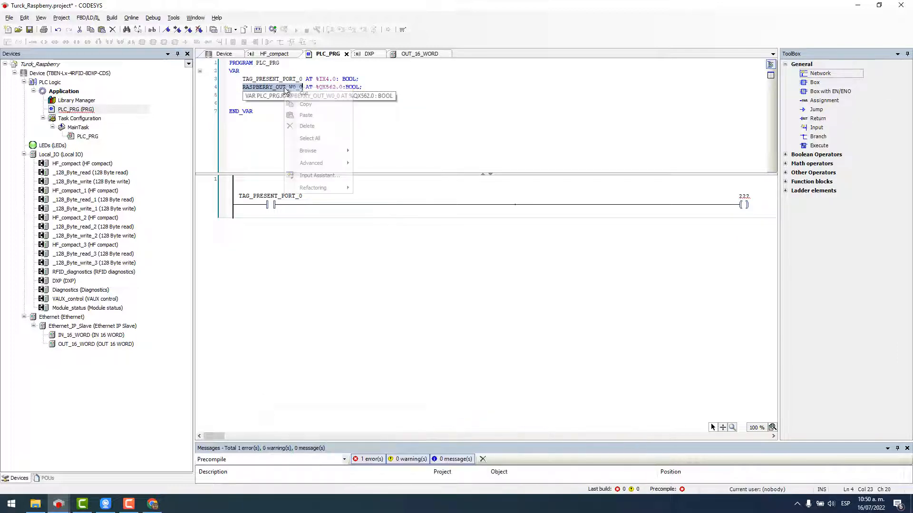
left_click(305, 104)
left_click(742, 193)
key("ctrl+v")
left_click(554, 250)
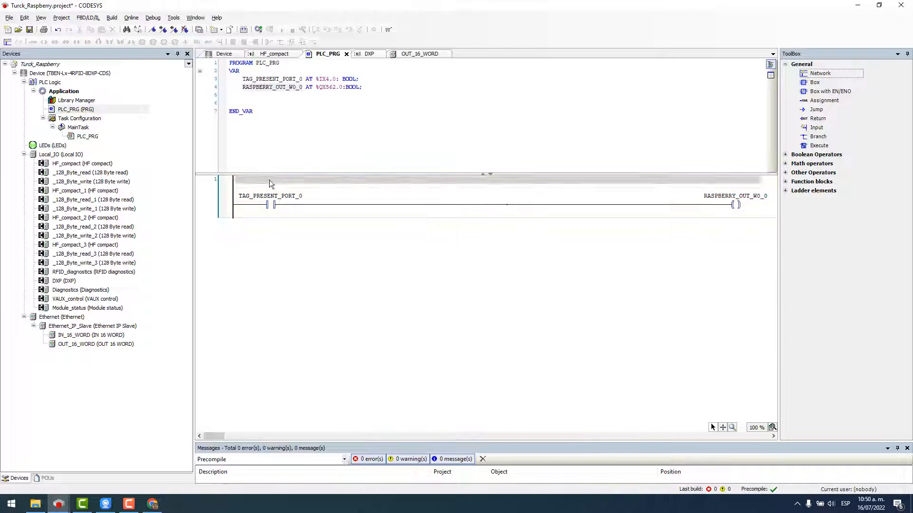
Insert an empty network 2 below ladder network 1.
left_click(210, 212)
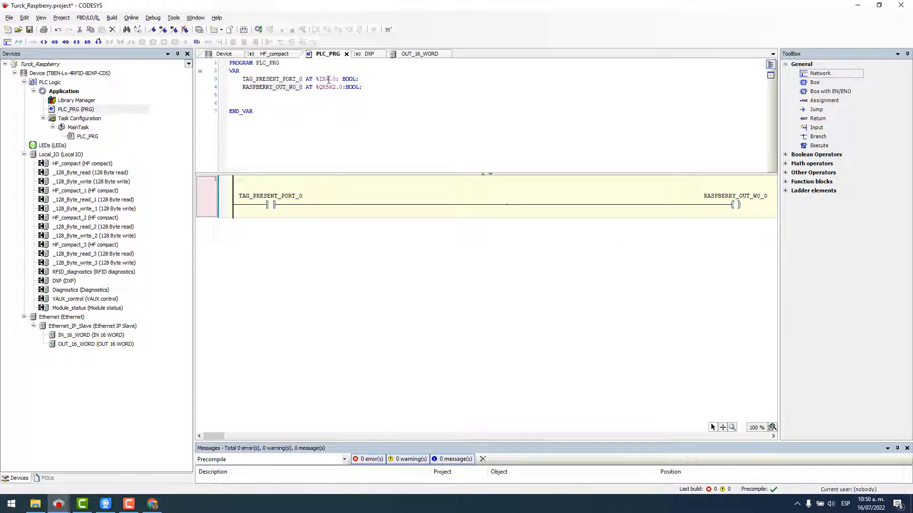
left_click(736, 205)
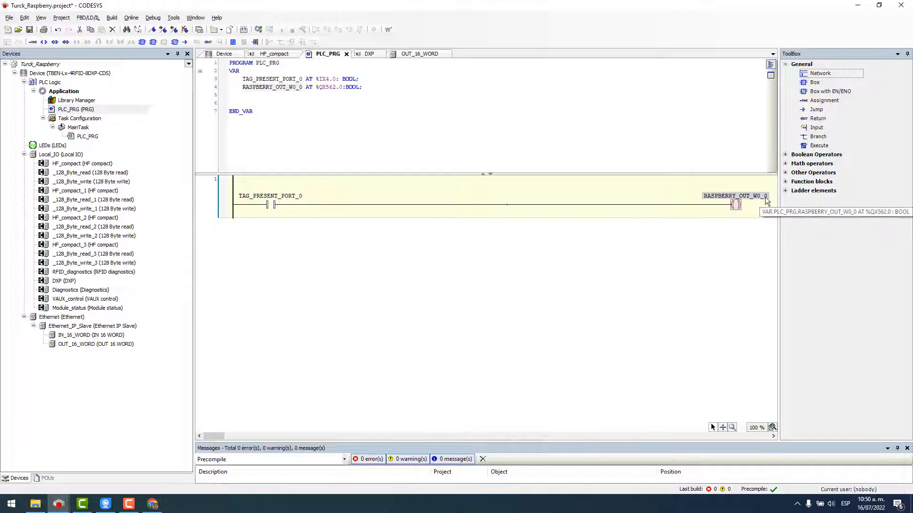
left_click_drag(319, 89, 346, 89)
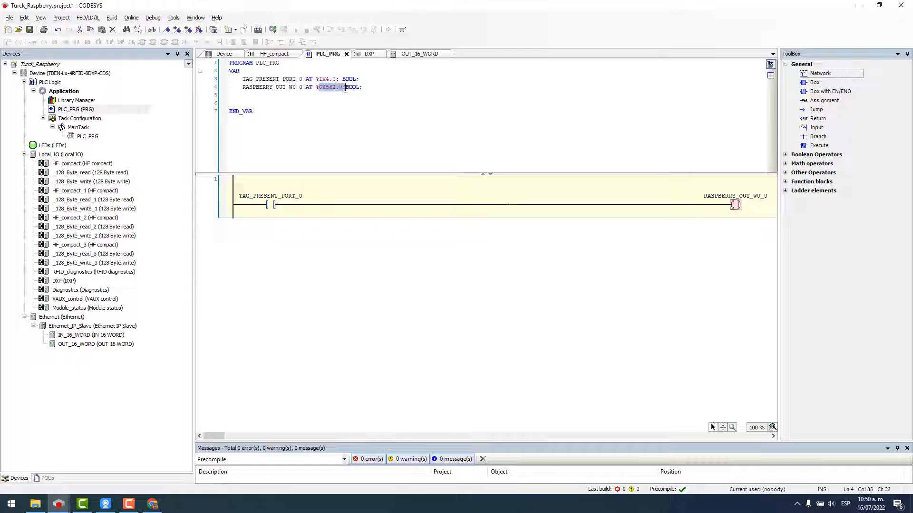
left_click(228, 198)
right_click(216, 193)
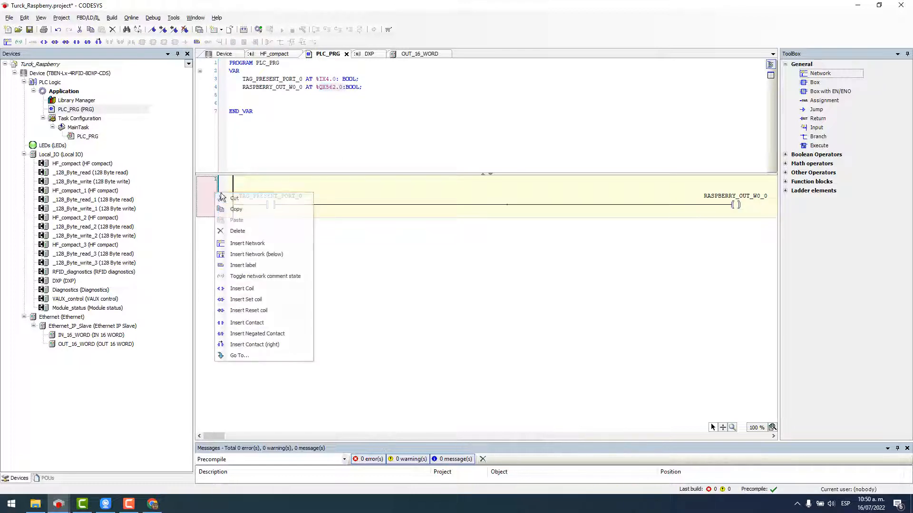
left_click(249, 254)
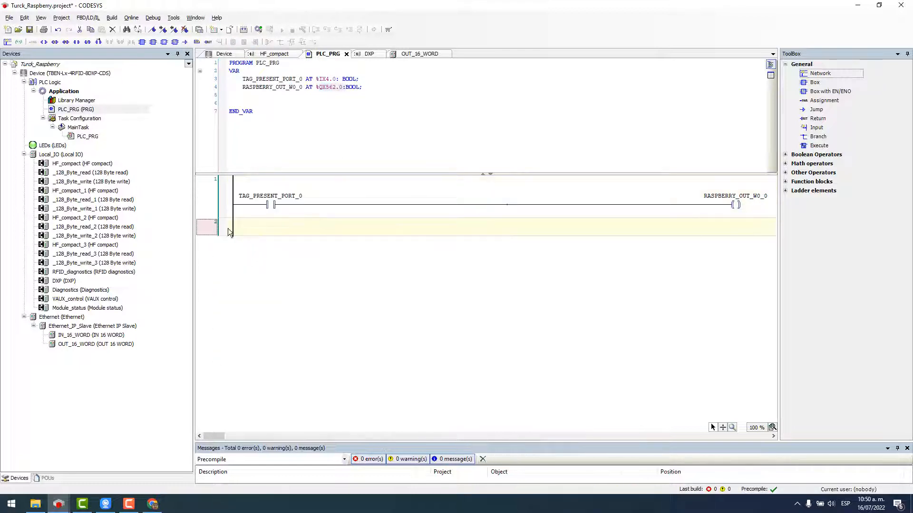
Log in, download the new code to the TBEN device, start it, and view HF_compact's live values.
double_click(70, 173)
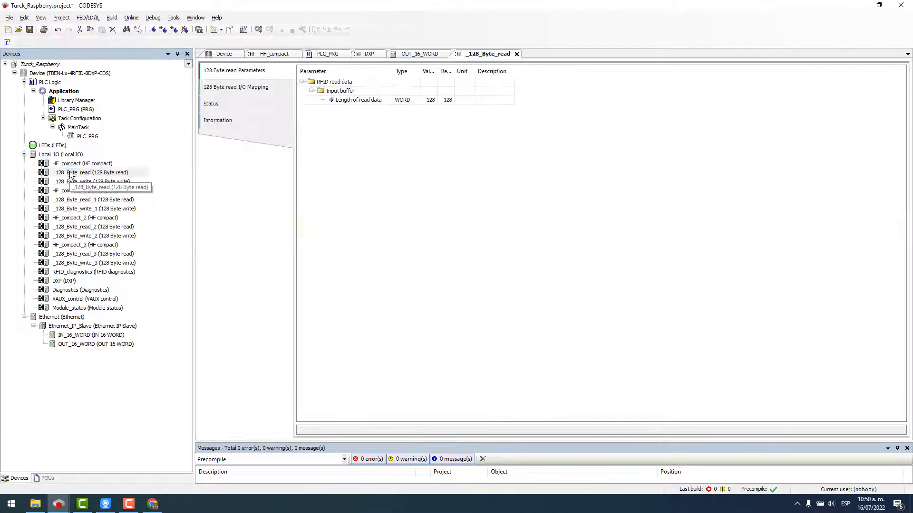
left_click(259, 87)
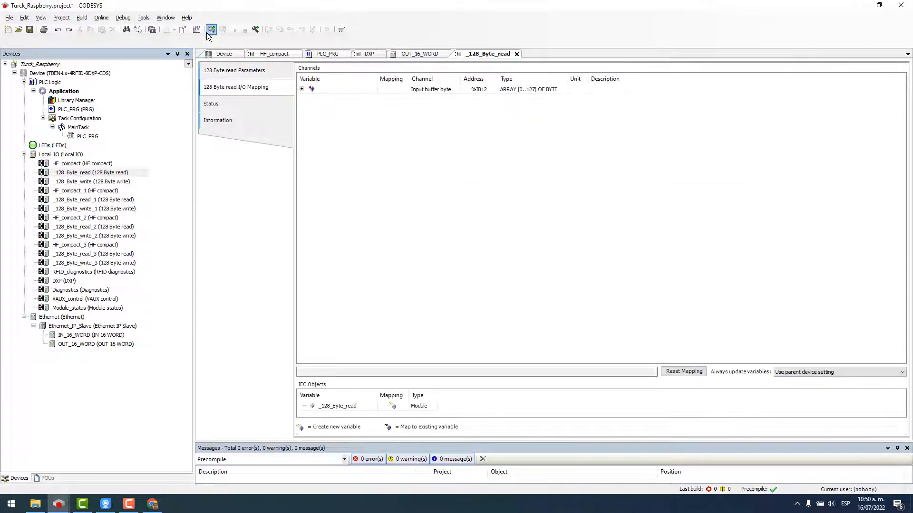
left_click(216, 30)
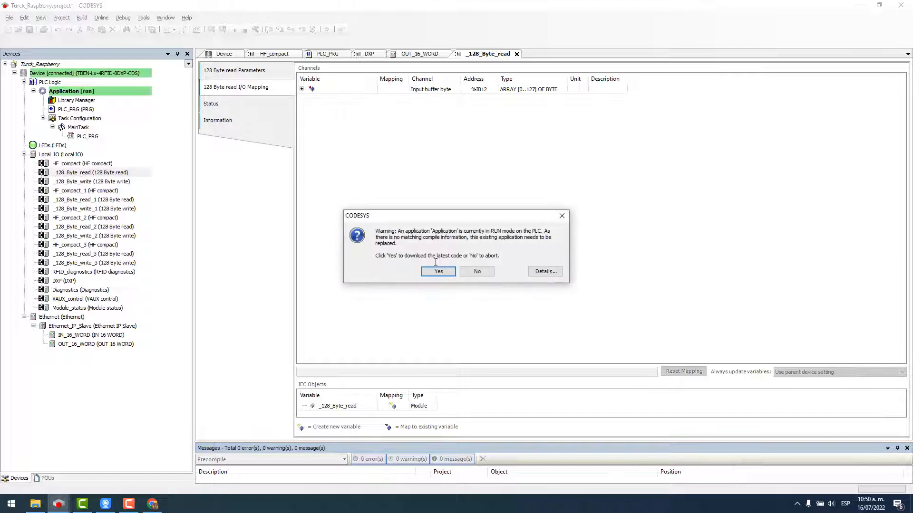
left_click(434, 275)
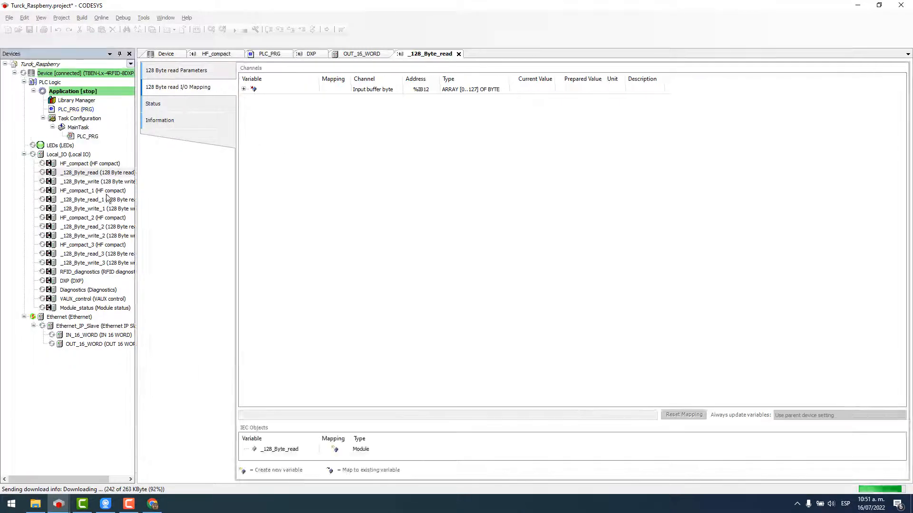
left_click(233, 29)
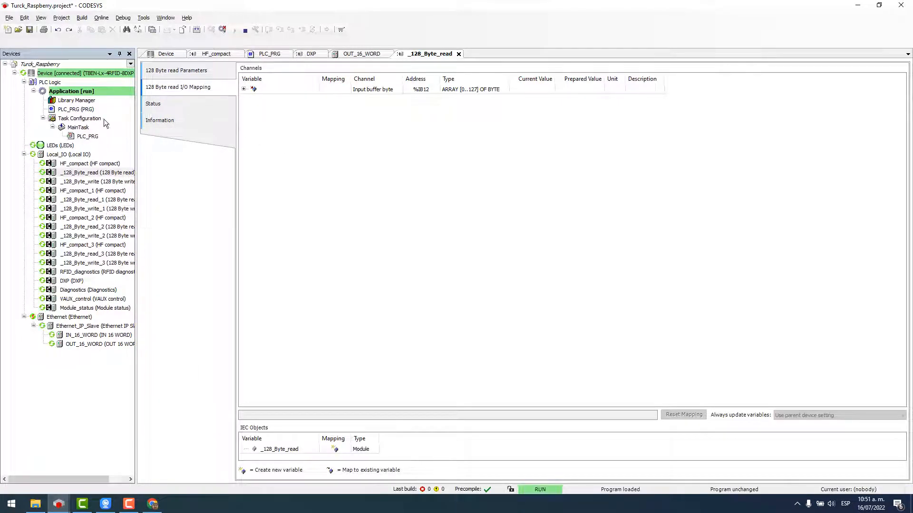
double_click(71, 163)
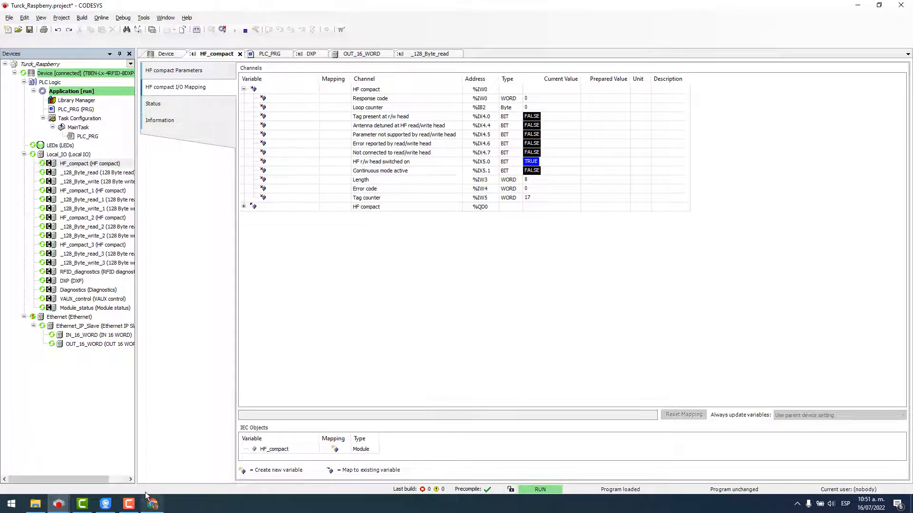
key("super+Left")
Put the camera feed on the right half and show _128_Byte_read's input buffer values.
left_click(544, 270)
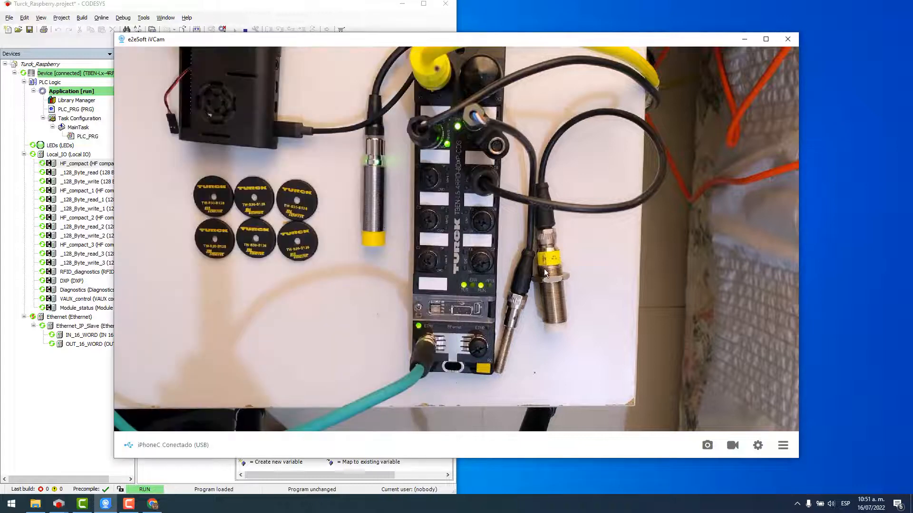
key("super+Right")
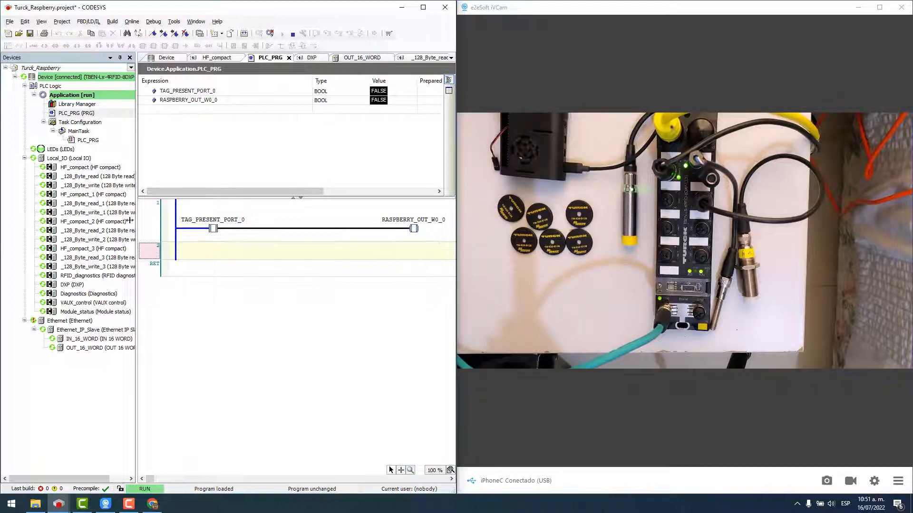
double_click(73, 177)
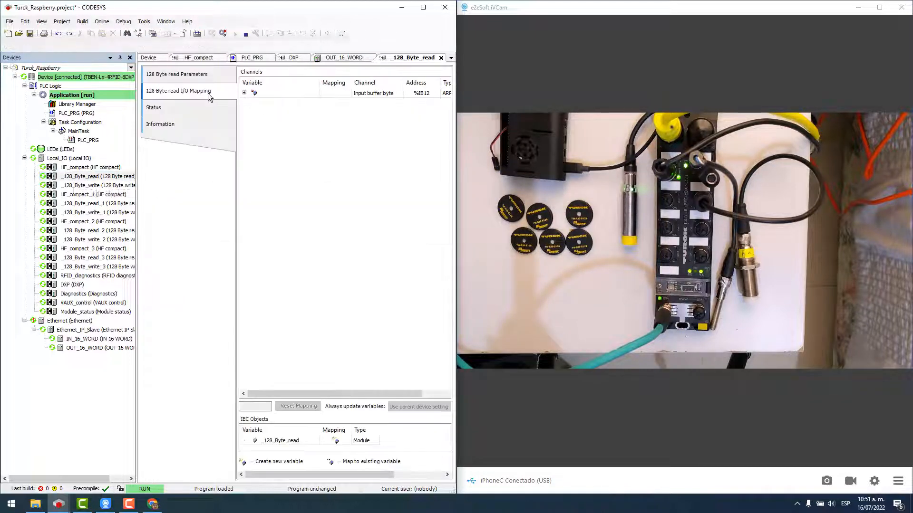
left_click(244, 93)
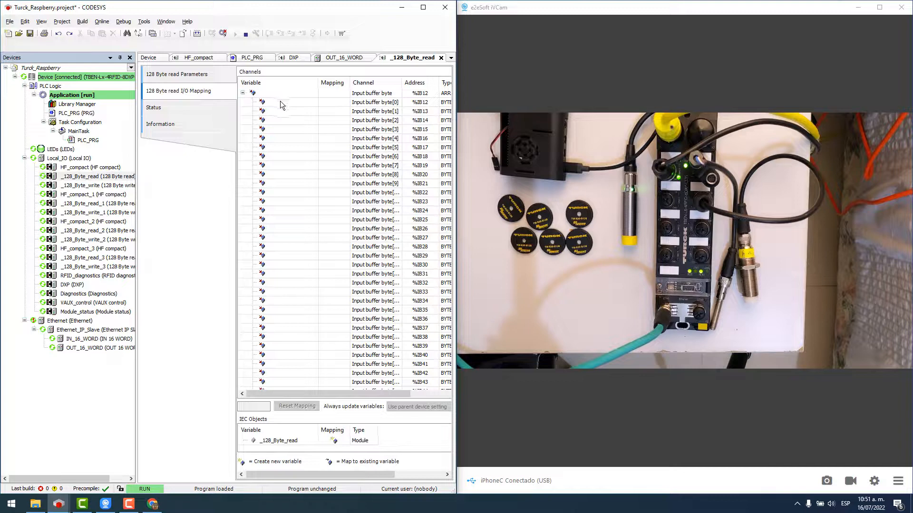
left_click_drag(137, 191, 29, 202)
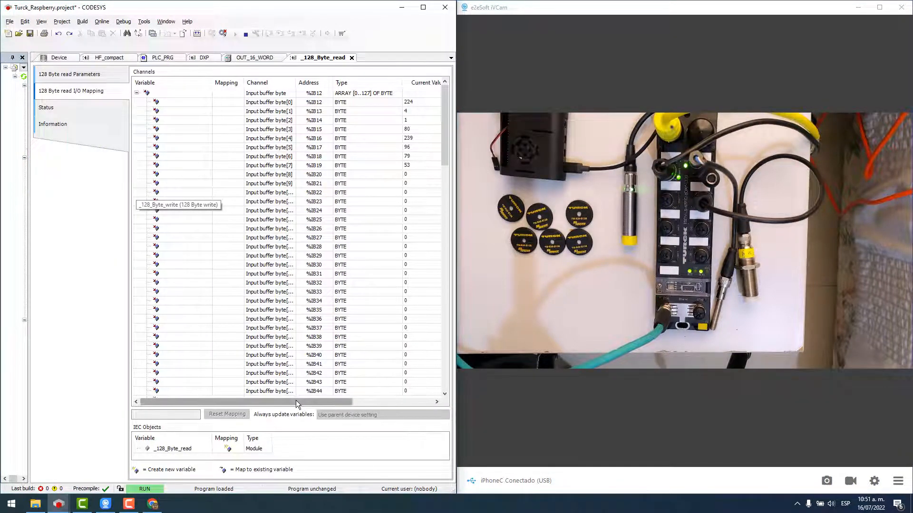
Compare input buffer bytes 3–7 against the tags, then float the CODESYS window.
left_click(177, 131)
left_click(174, 148)
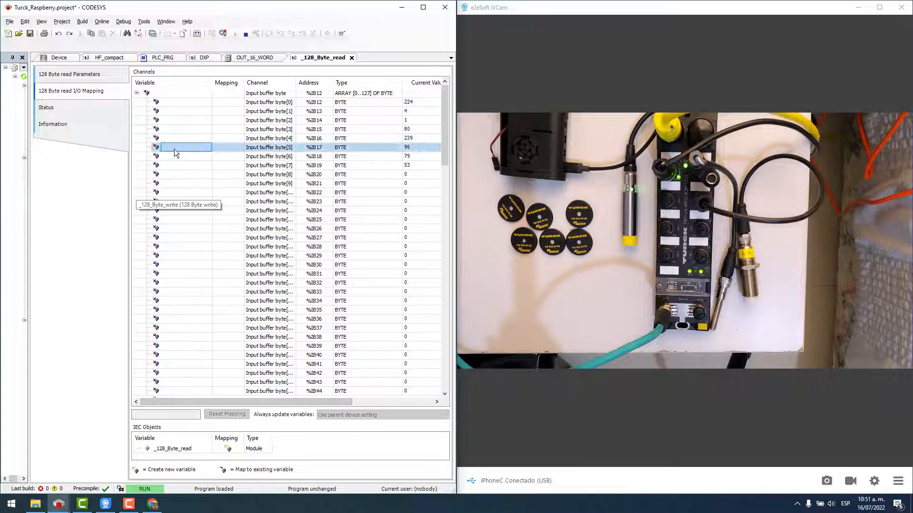
left_click(174, 141)
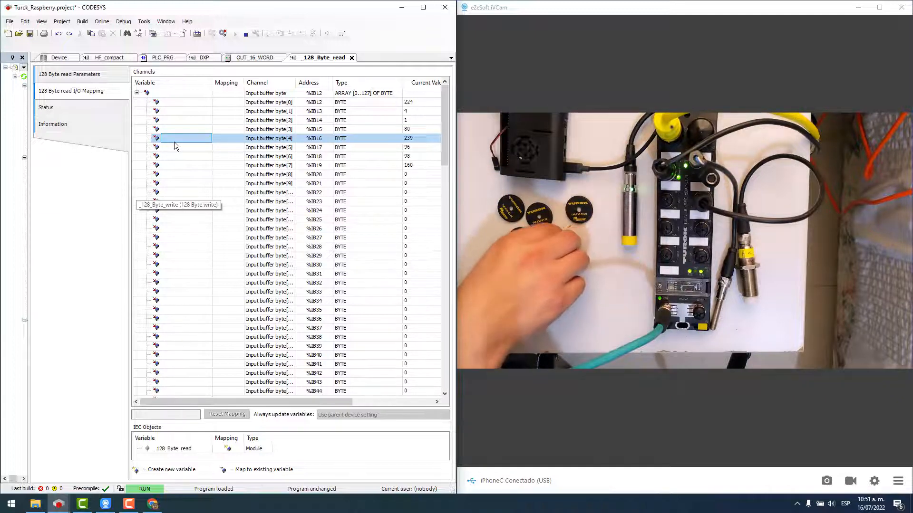
left_click(189, 166)
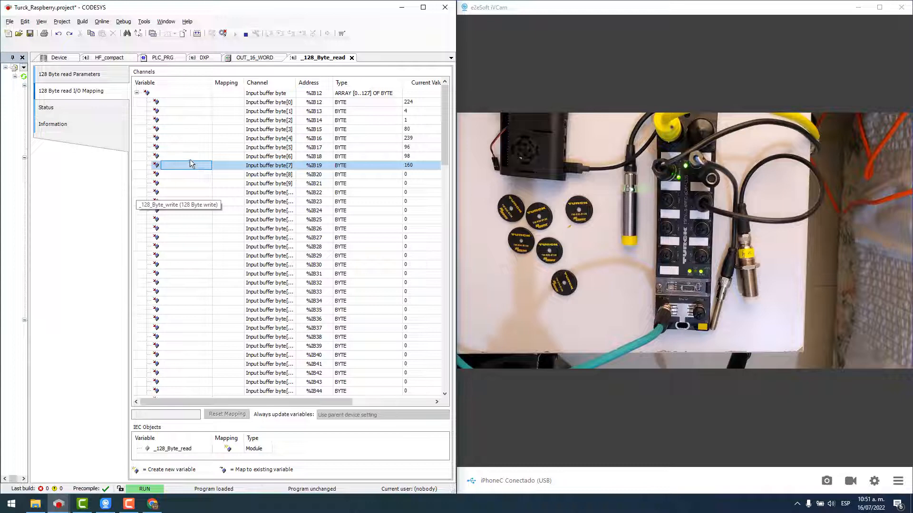
left_click(190, 159)
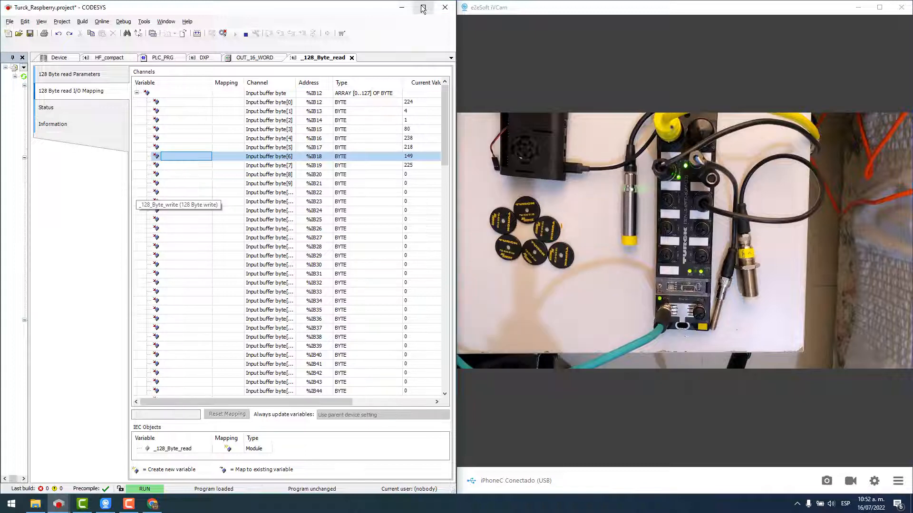
left_click_drag(368, 8, 345, 48)
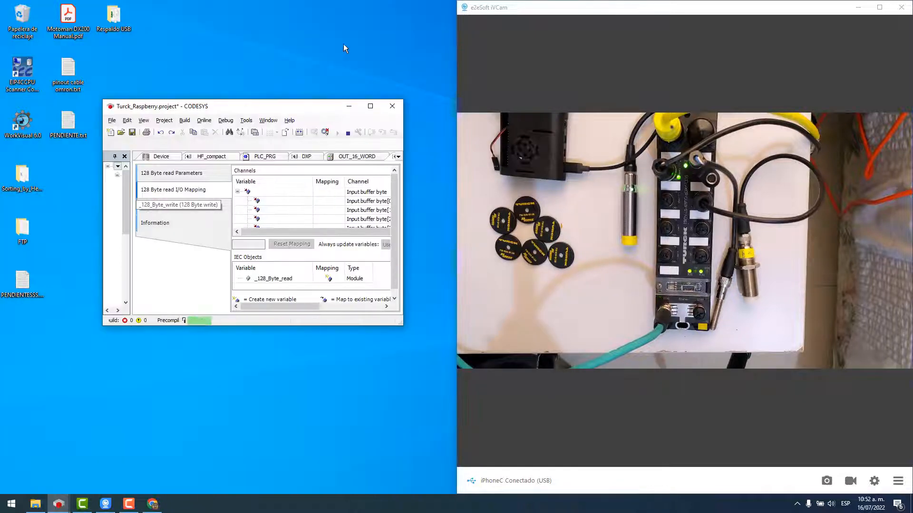
Maximize CODESYS, restore the device tree width, and log out from the device.
double_click(304, 103)
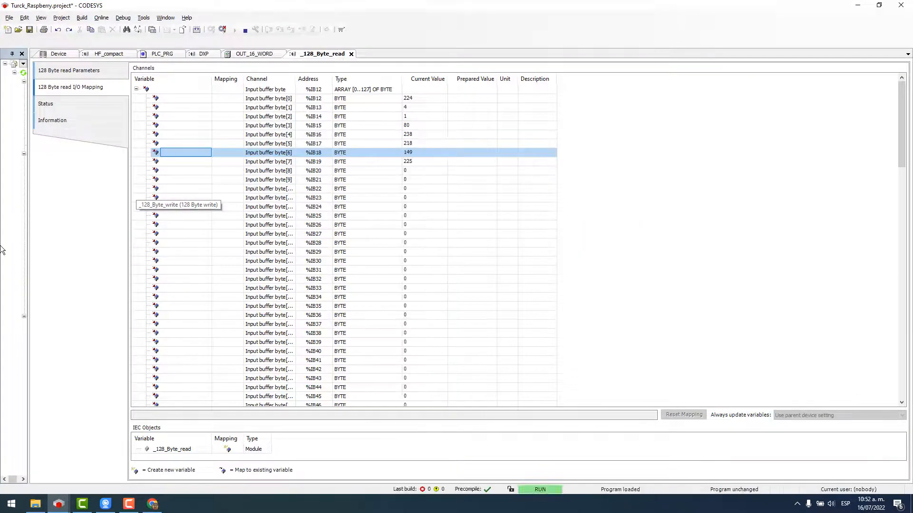
left_click_drag(27, 245, 199, 247)
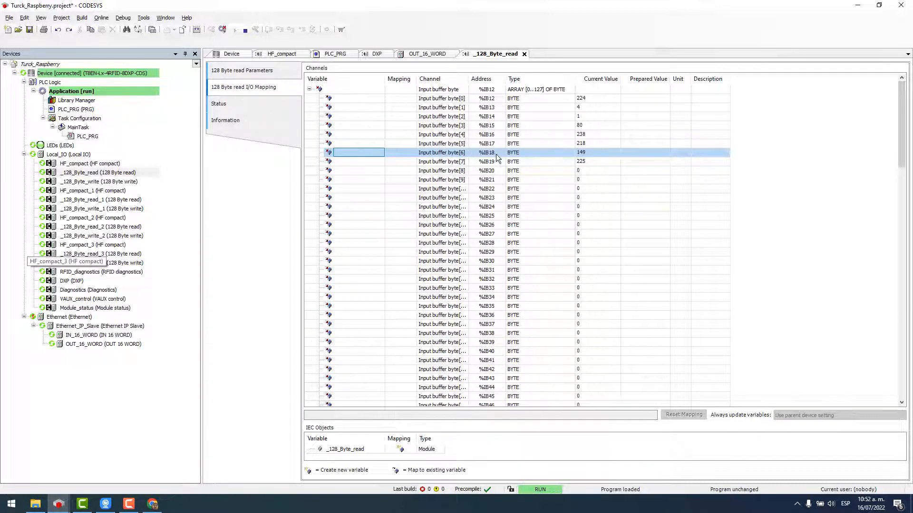
left_click(222, 31)
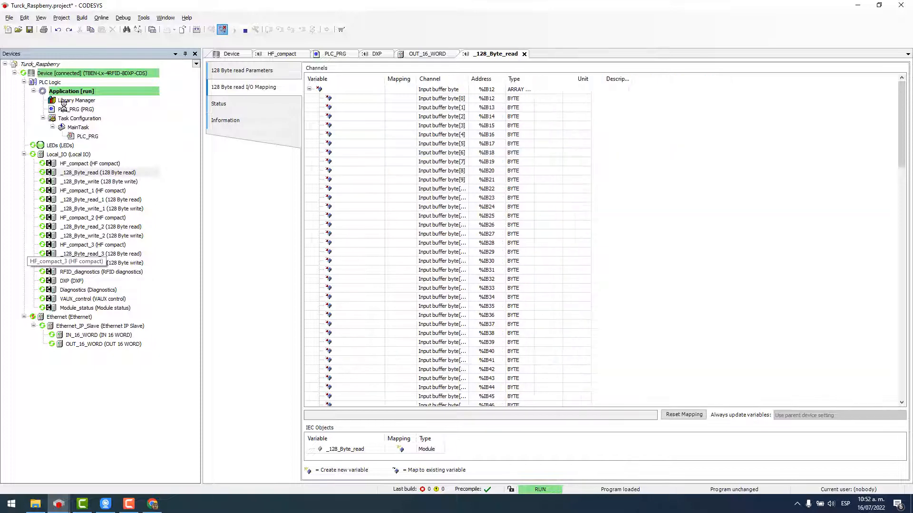
Add RFID_DATA_PORT_0 AT %IB18: WORD; to PLC_PRG, checking the byte addresses in _128_Byte_read.
double_click(75, 109)
left_click(372, 87)
key("Return")
key("Return")
type("R")
type("FID_D")
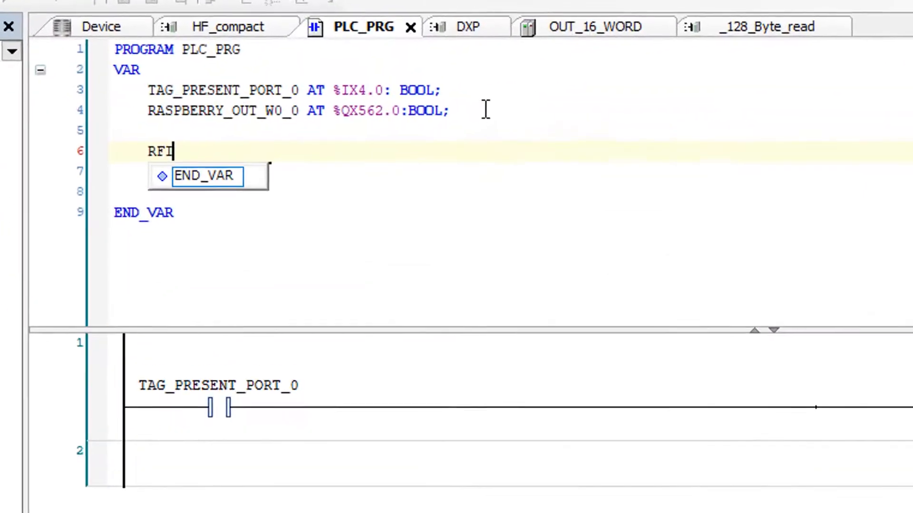
type("ATA")
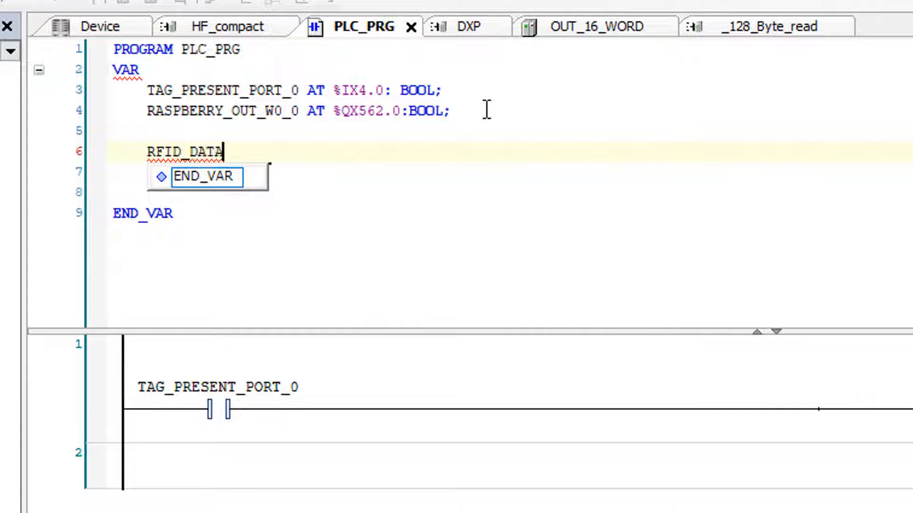
type("_PORT_")
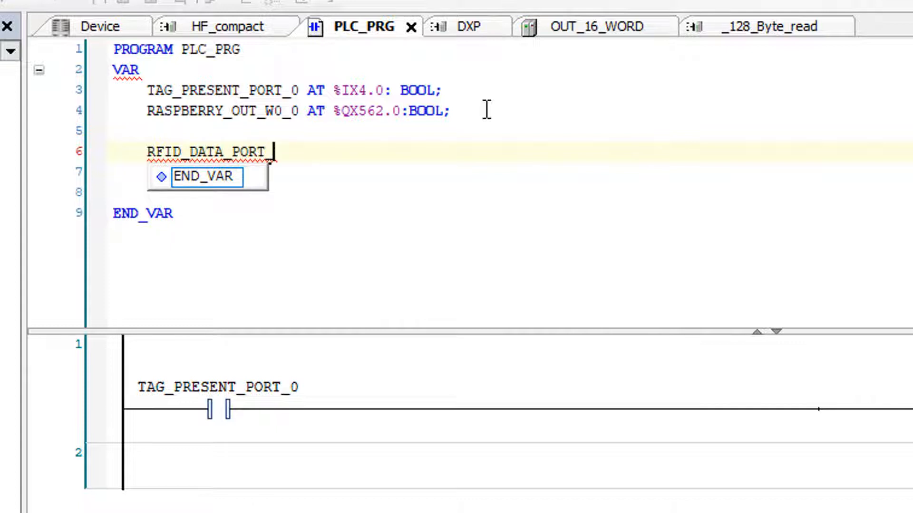
type("0 AT ")
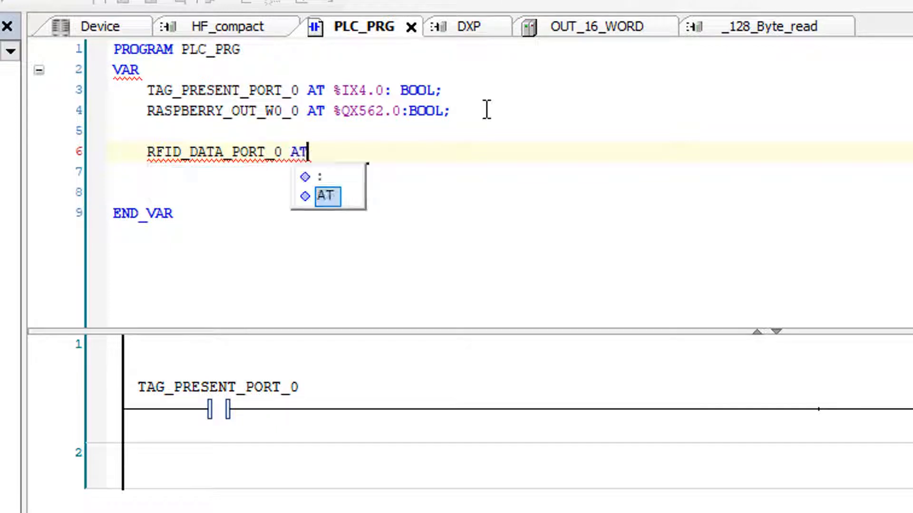
type("%IB")
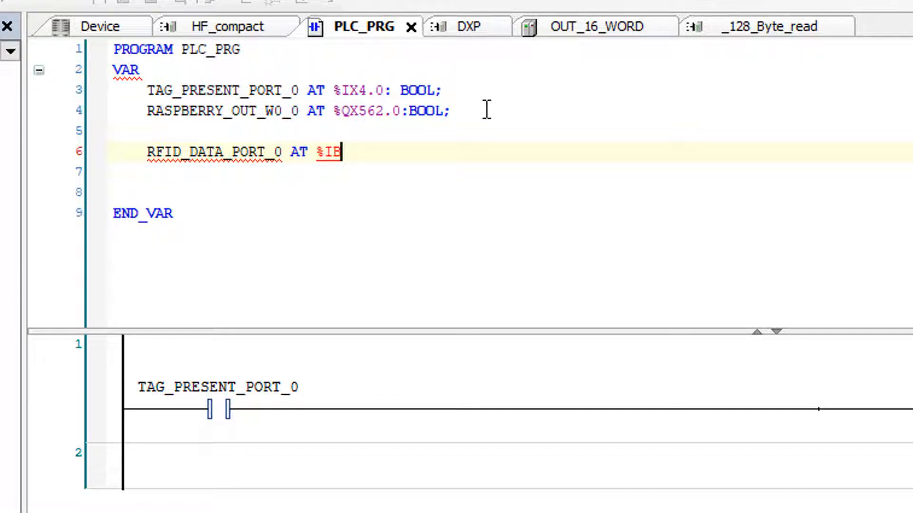
type("18")
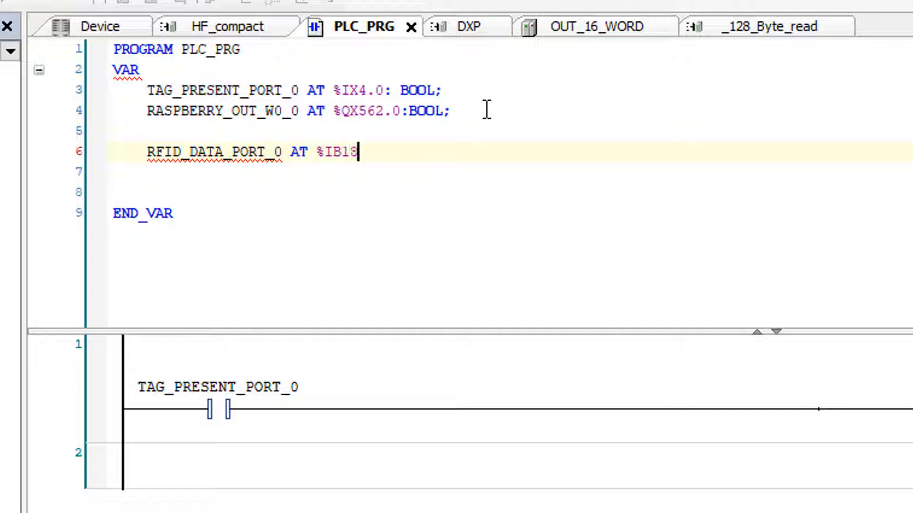
type(": WORD;")
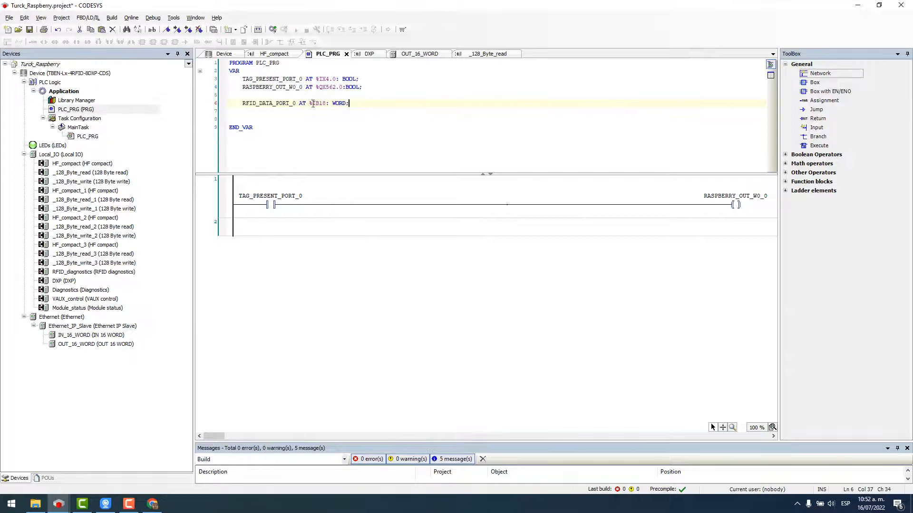
double_click(98, 173)
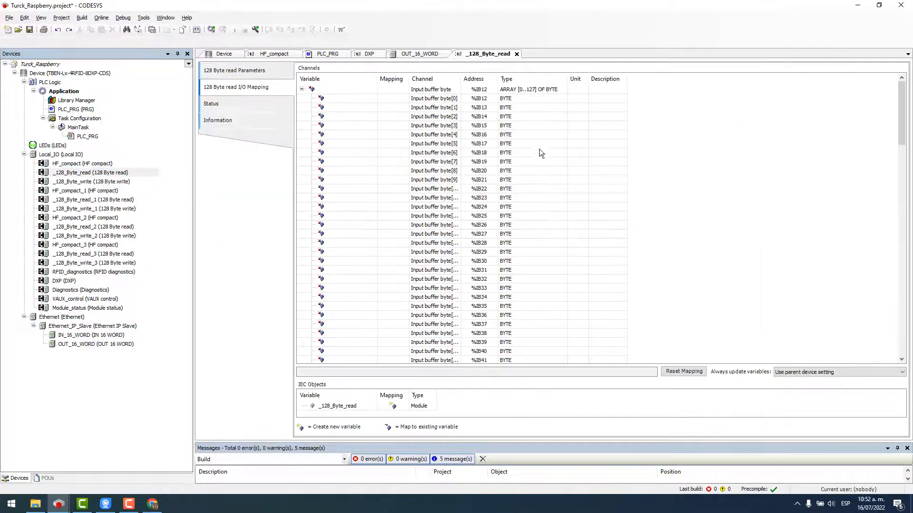
left_click(469, 161)
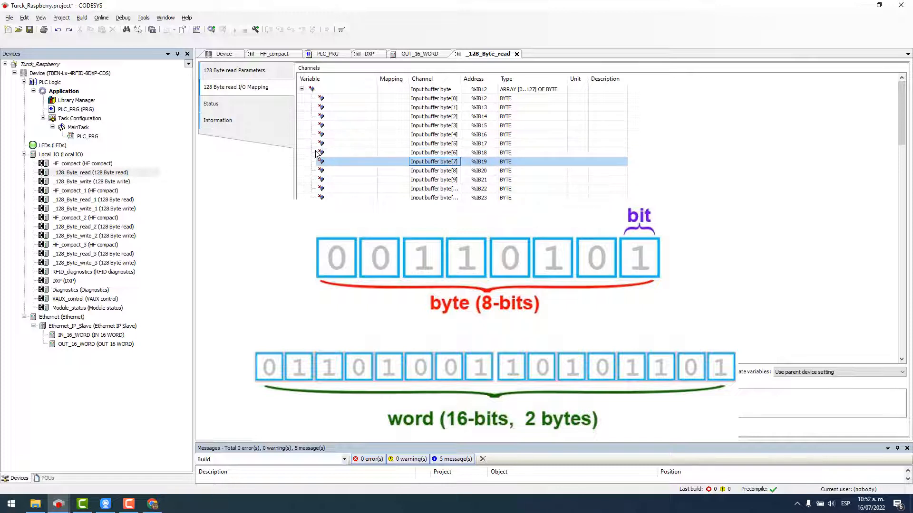
double_click(72, 111)
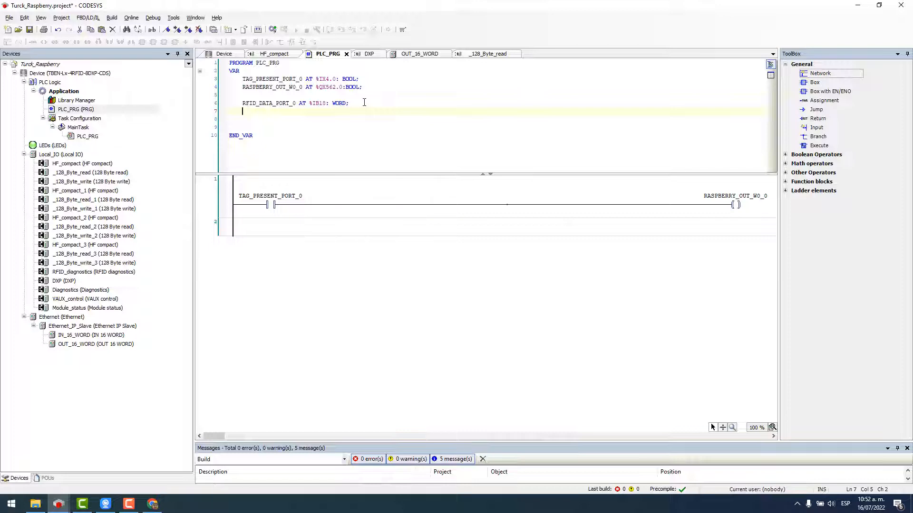
Verify %QW282 in the OUT_16_WORD mapping and declare RASPBERRY_OUT_W1 AT %QW282:WORD; on line 7.
type("RASPBERRY")
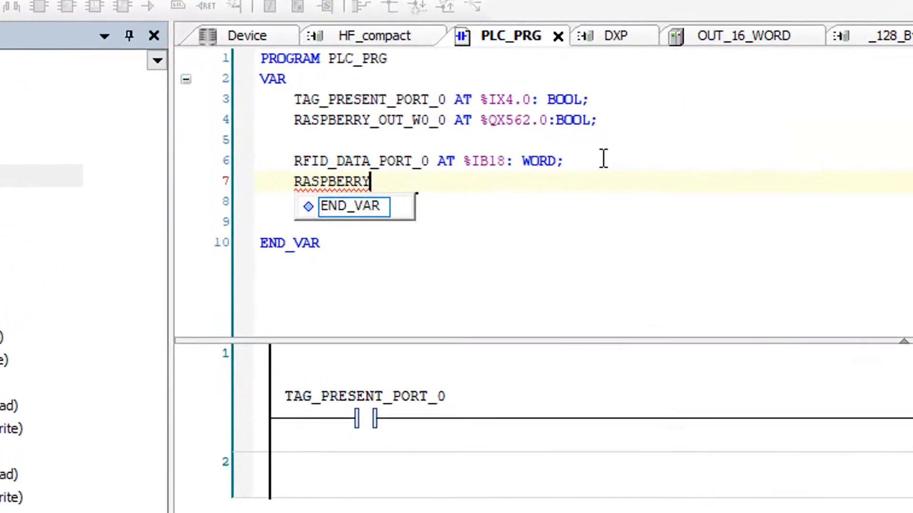
type("_OUT_")
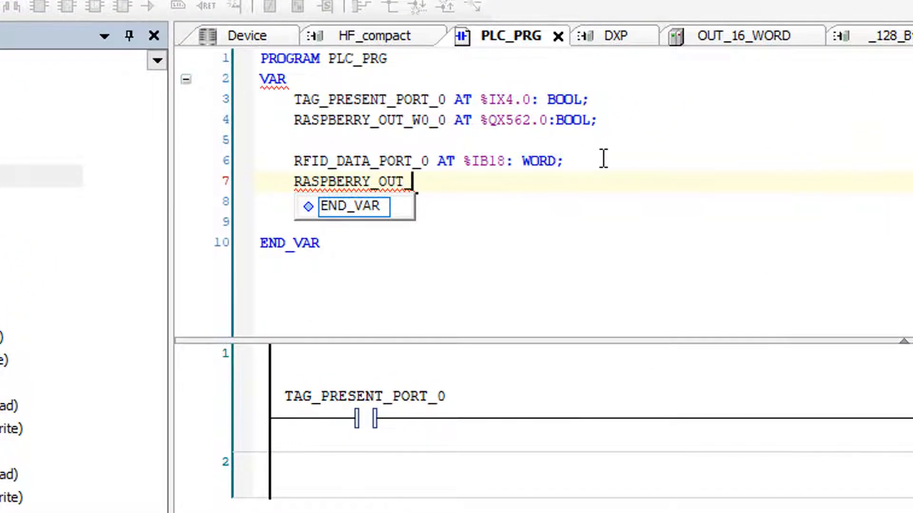
type("W1 AT")
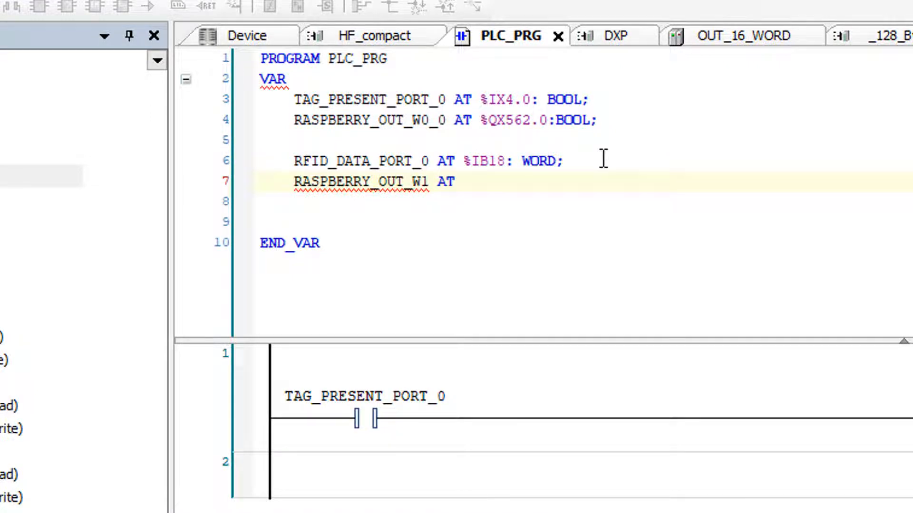
left_click_drag(412, 181, 429, 183)
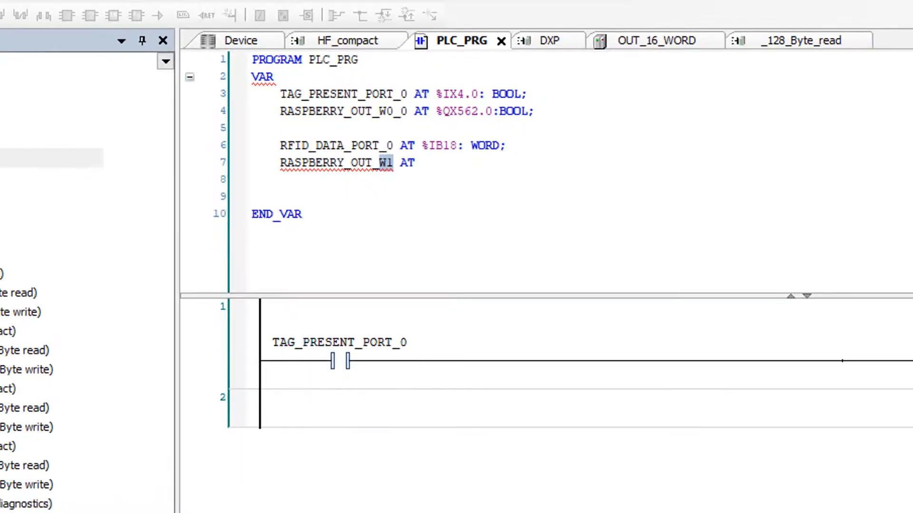
double_click(69, 361)
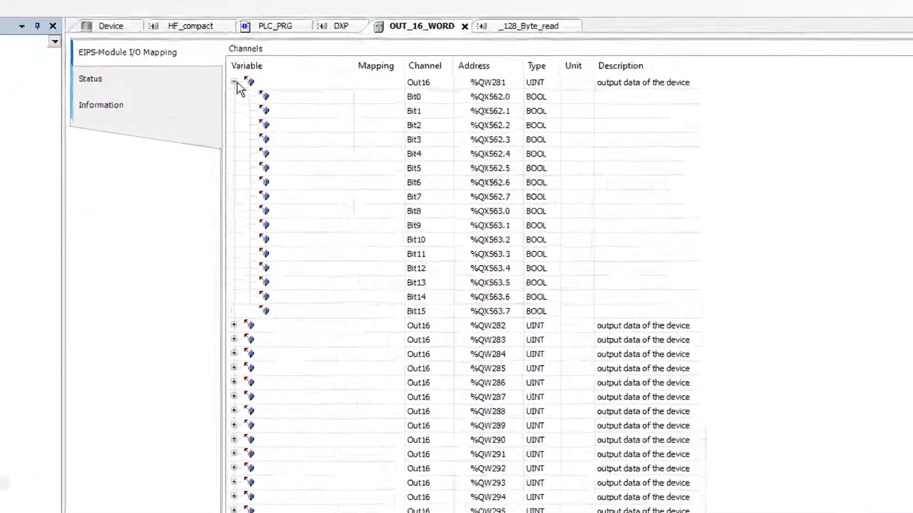
left_click(234, 82)
left_click(482, 97)
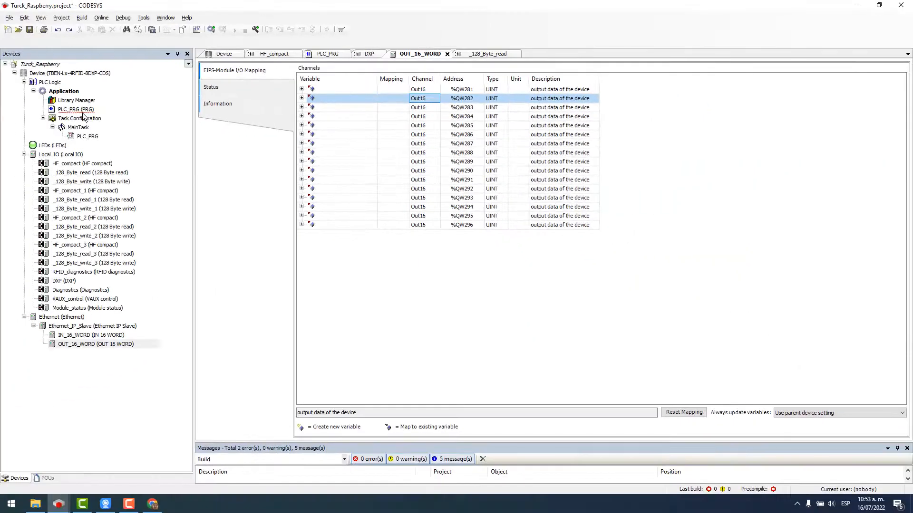
double_click(80, 110)
left_click(308, 112)
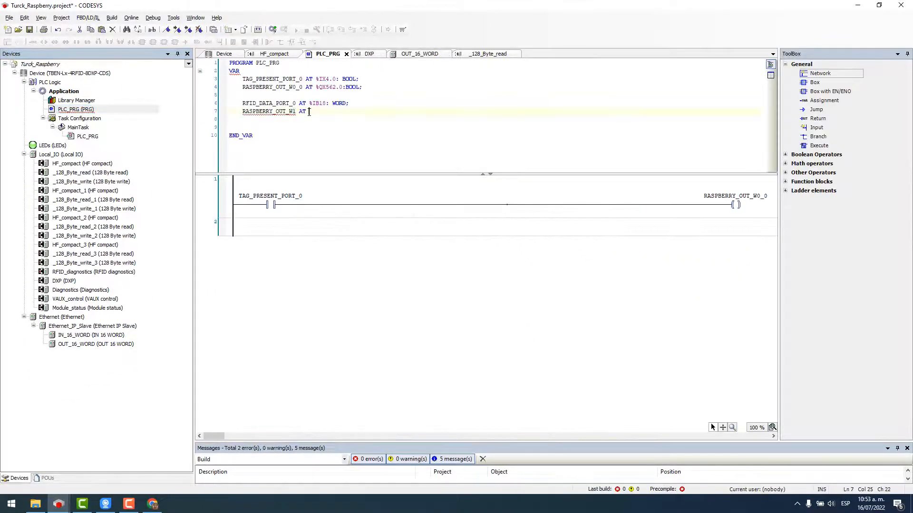
type("%Q")
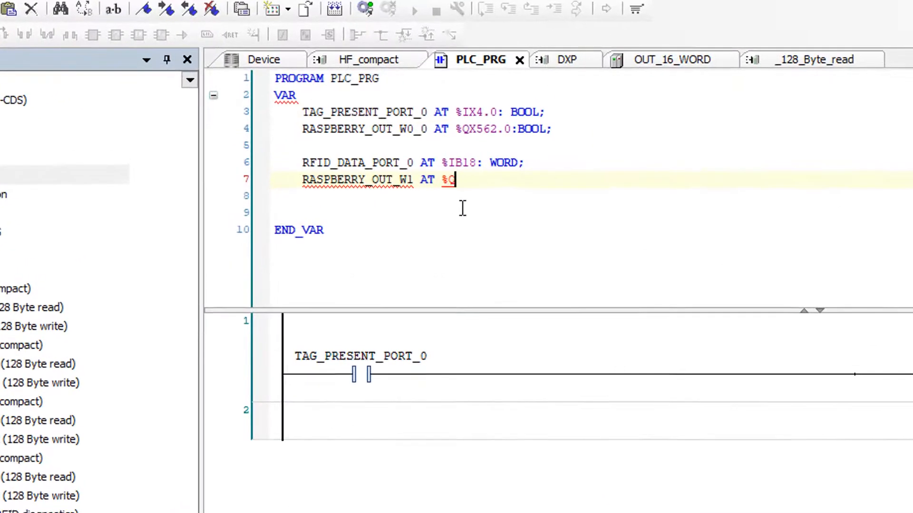
type("W282")
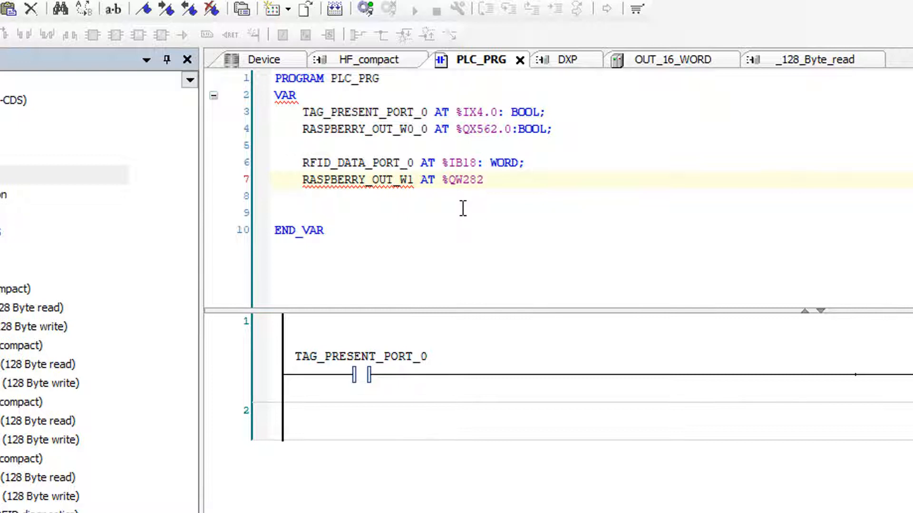
type(":WORD;")
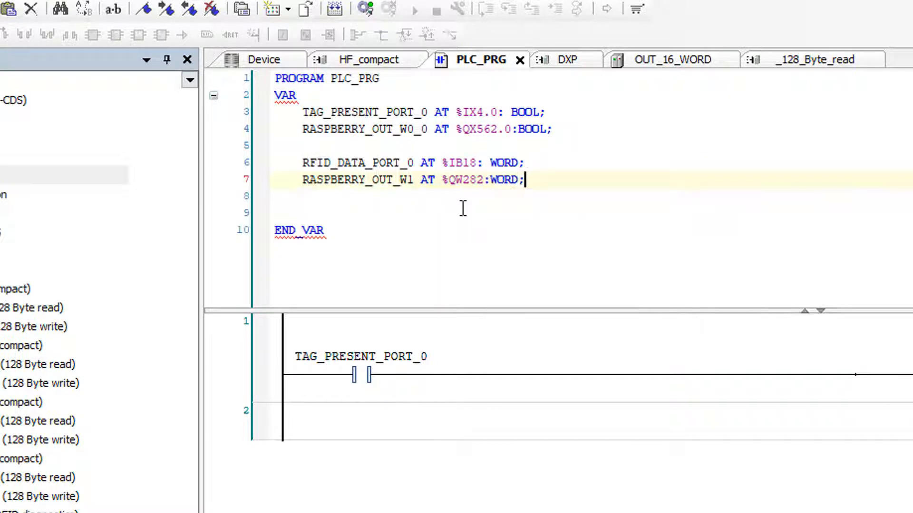
left_click(243, 432)
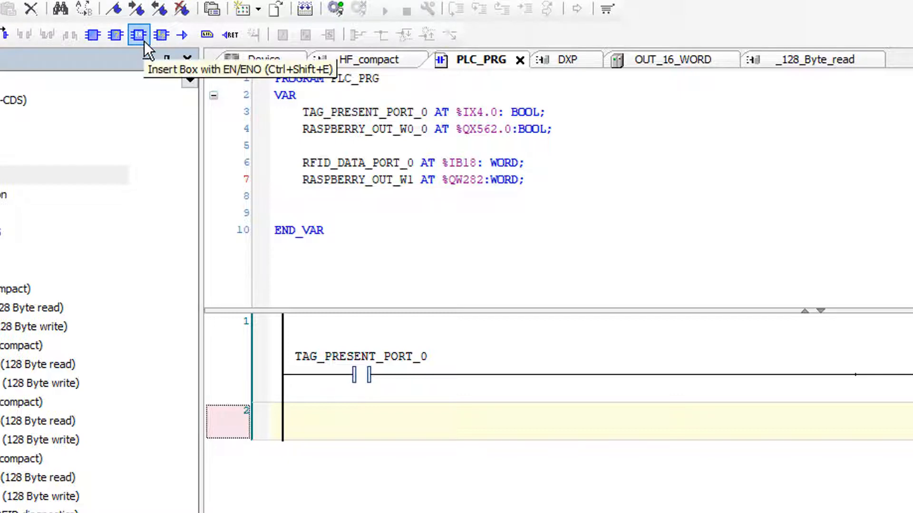
Insert a MOVE box in network 2 and set its contact to TRUE.
left_click(144, 41)
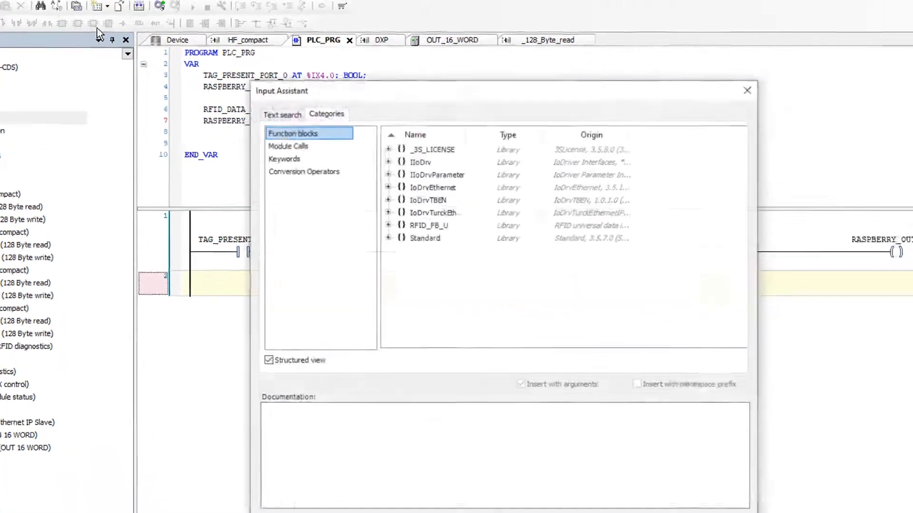
left_click(257, 108)
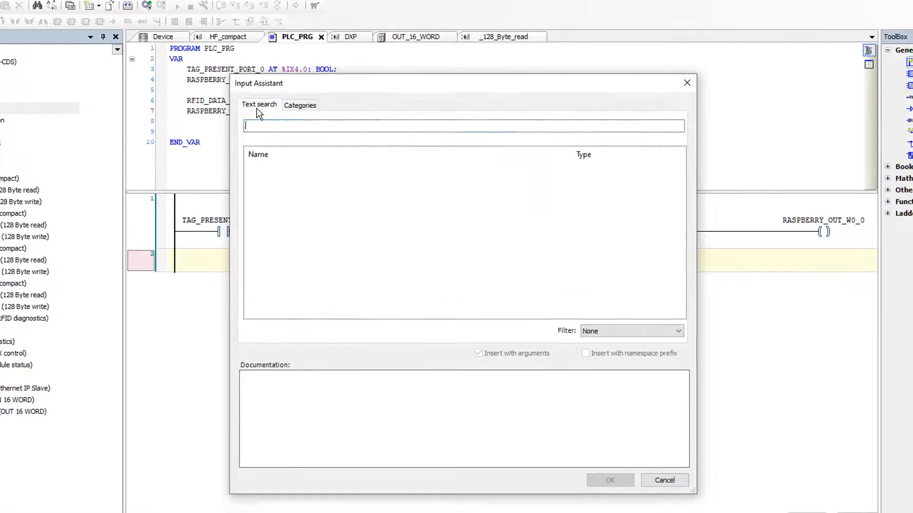
type("move")
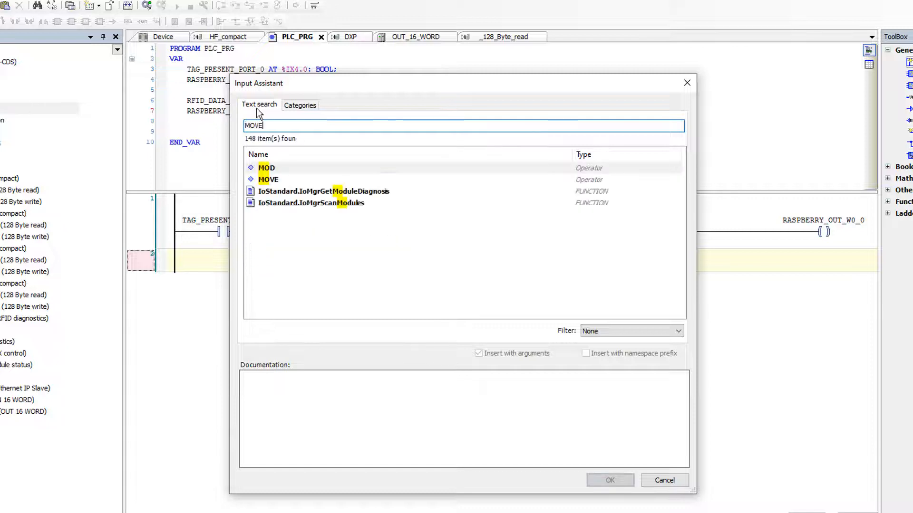
key("Return")
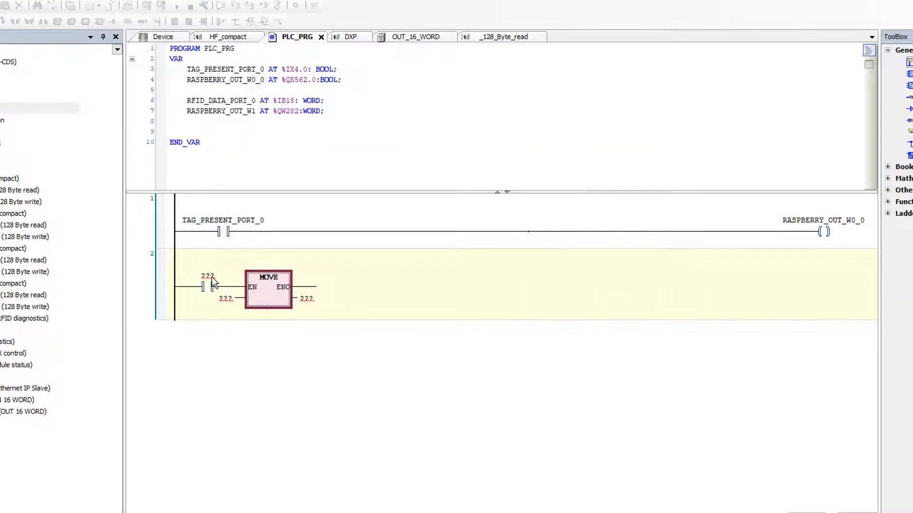
left_click(212, 276)
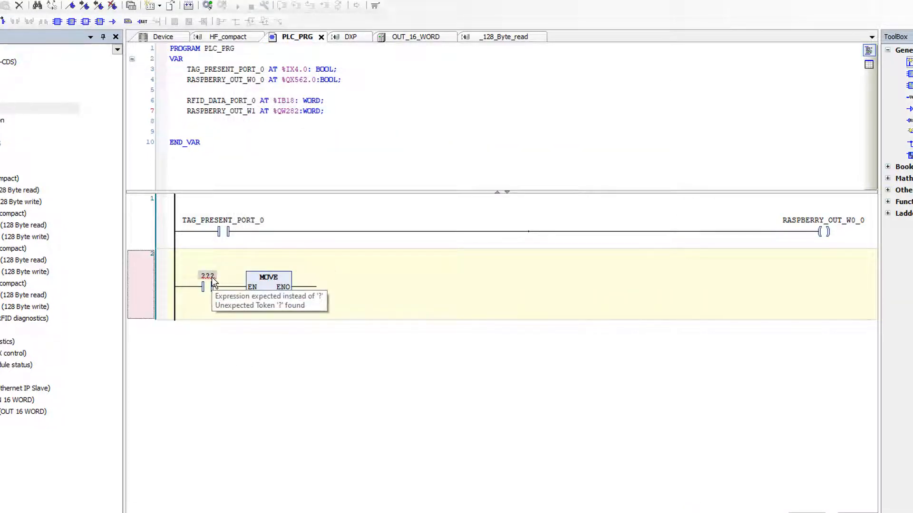
left_click(212, 277)
type("TRUE")
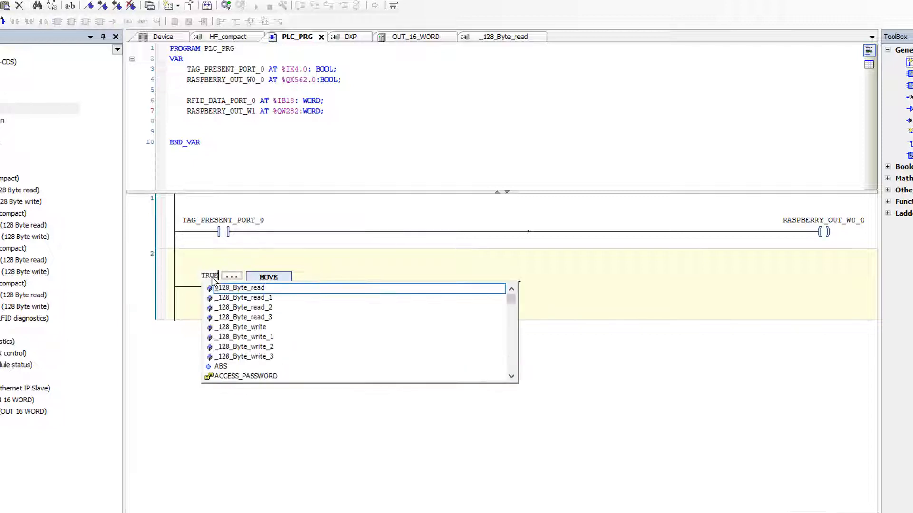
key("Return")
Set the MOVE input to RFID_DATA_PORT_0 and its output to RASPBERRY_OUT_W1.
left_click(225, 298)
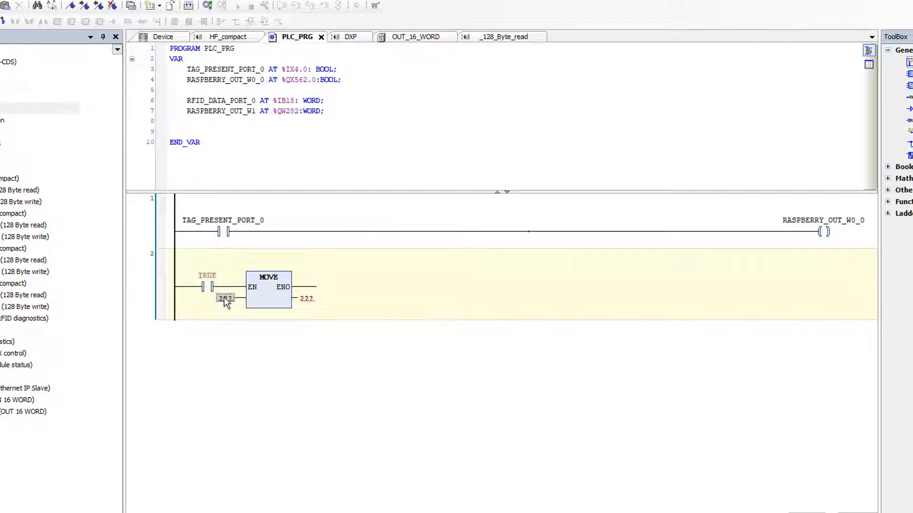
left_click(224, 298)
type("R")
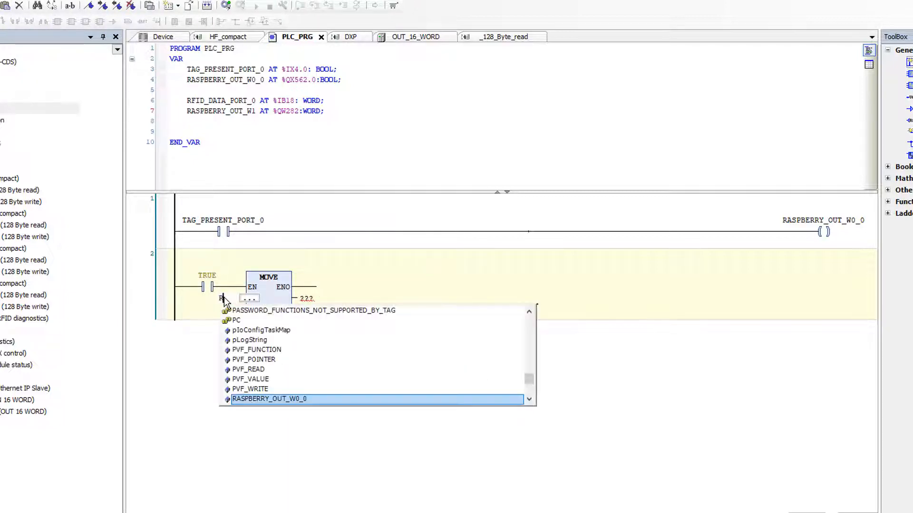
type("FID_DATA_")
key("Return")
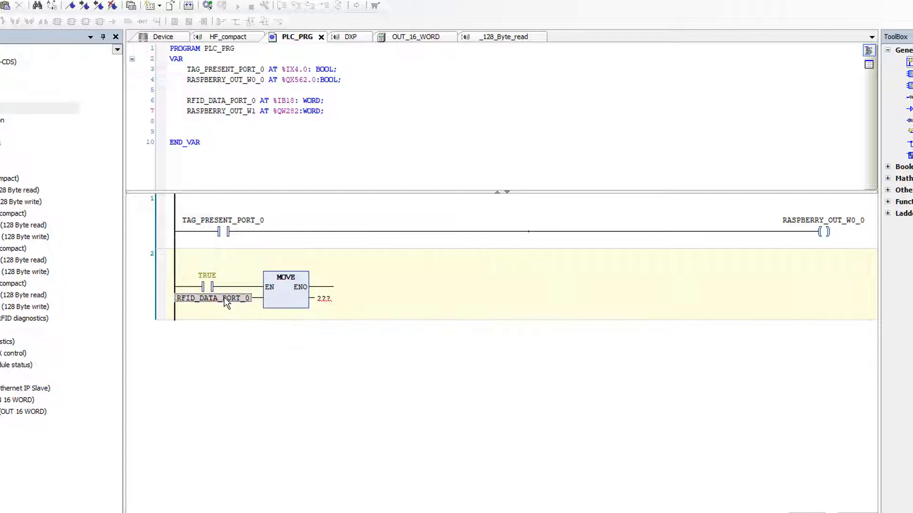
left_click(324, 299)
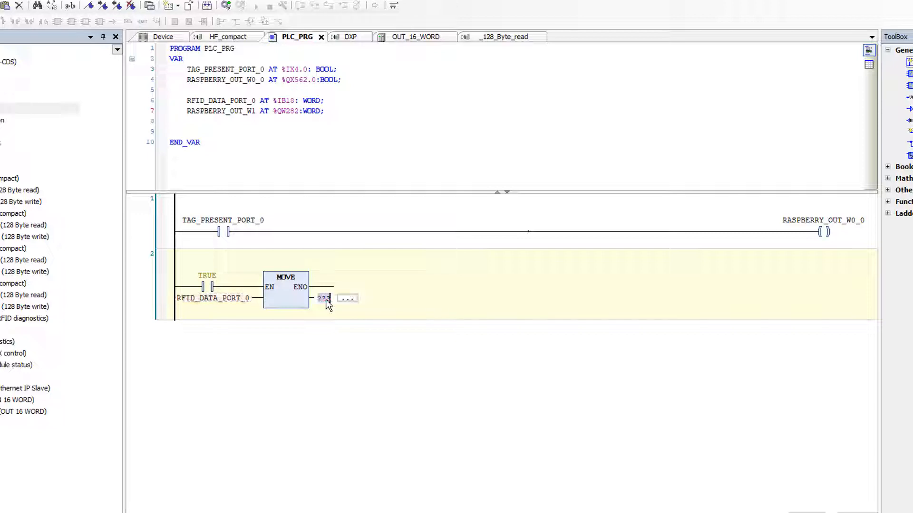
type("RASPBER")
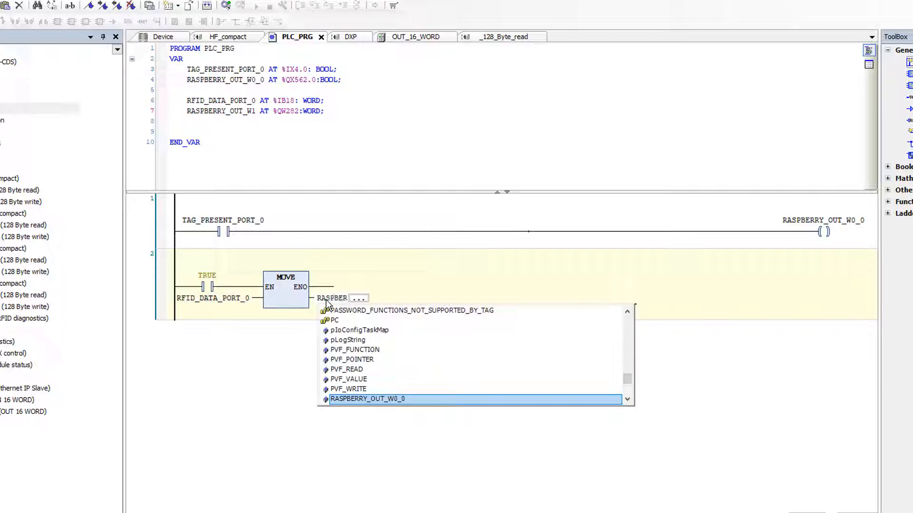
key("Return")
key("BackSpace")
key("BackSpace")
key("BackSpace")
type("1")
key("Return")
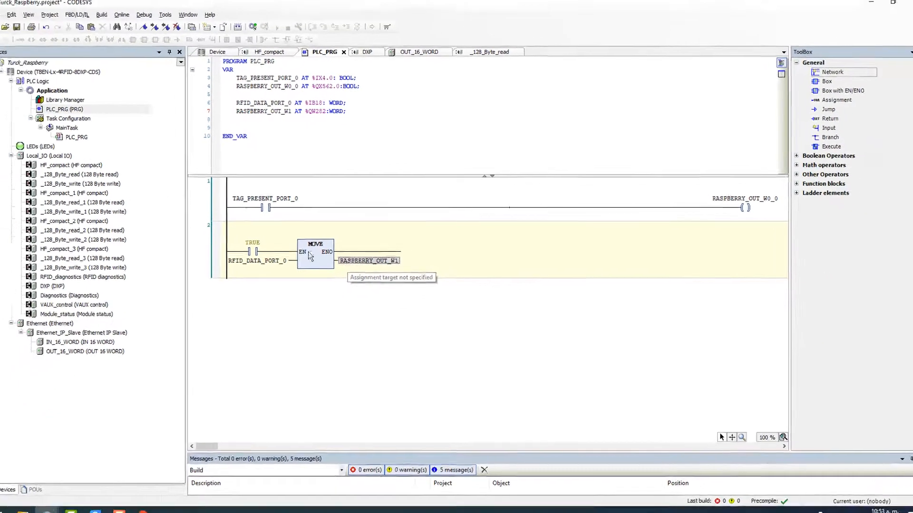
Bind the Ethernet device to eth0 (192.168.0.80), then log in, download and start the application.
left_click(258, 29)
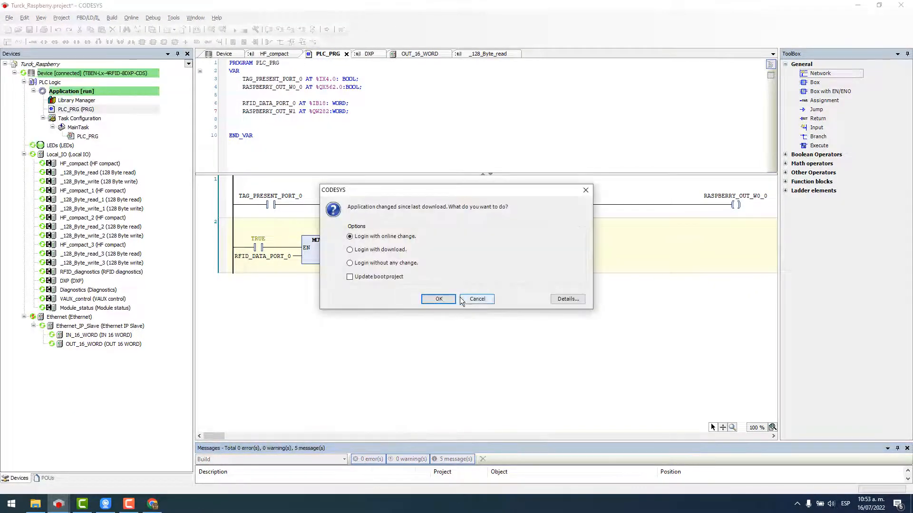
left_click(476, 297)
double_click(62, 318)
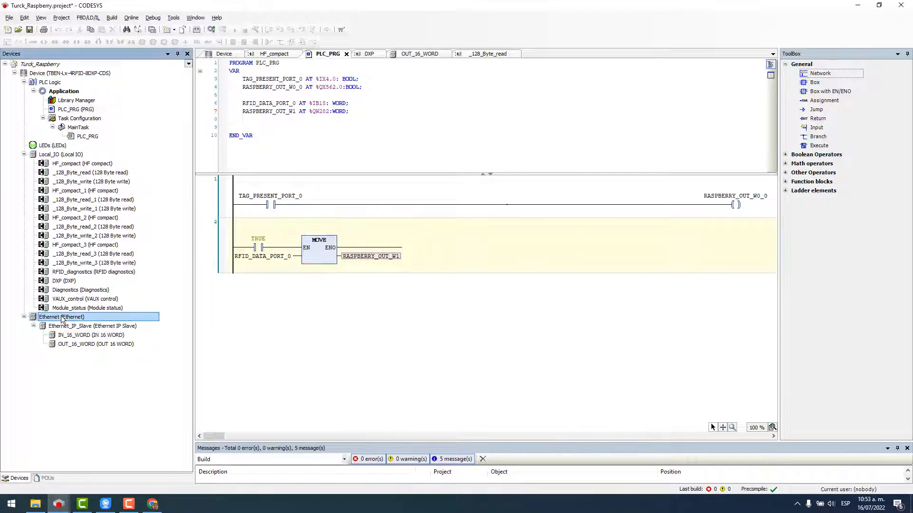
left_click(431, 77)
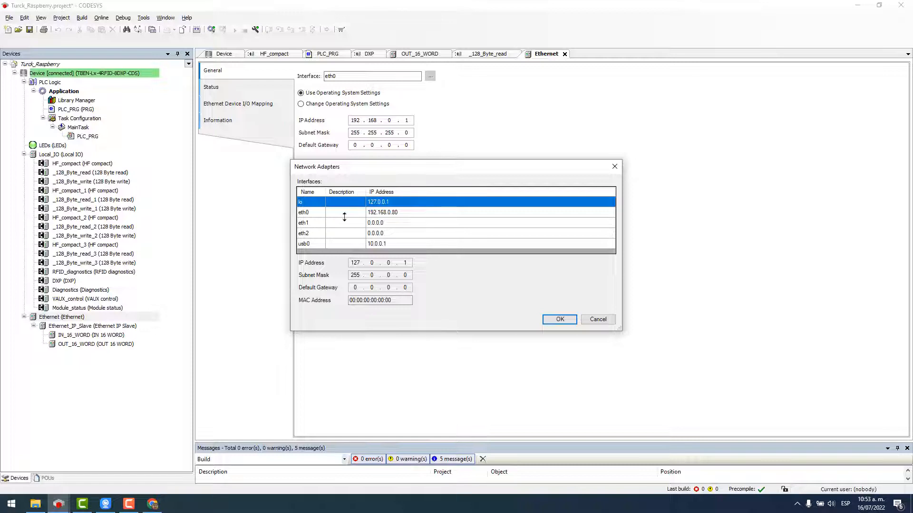
left_click(352, 214)
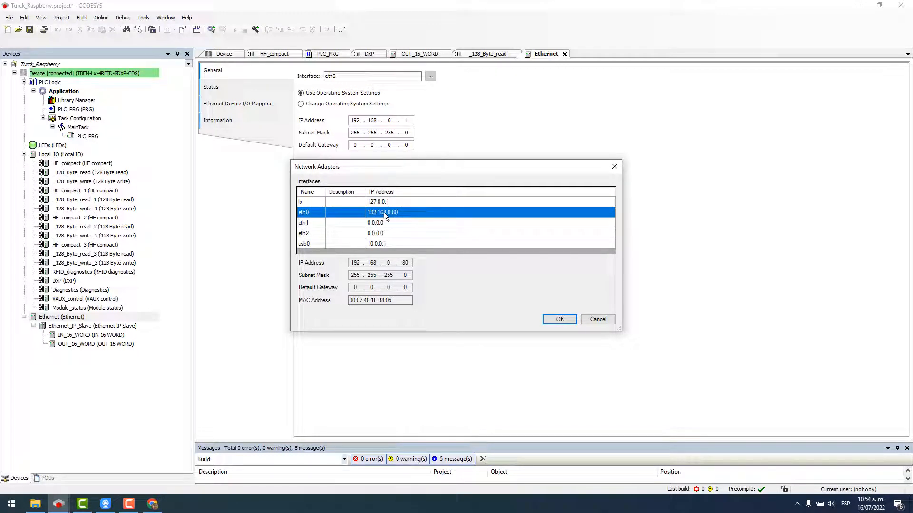
left_click(559, 319)
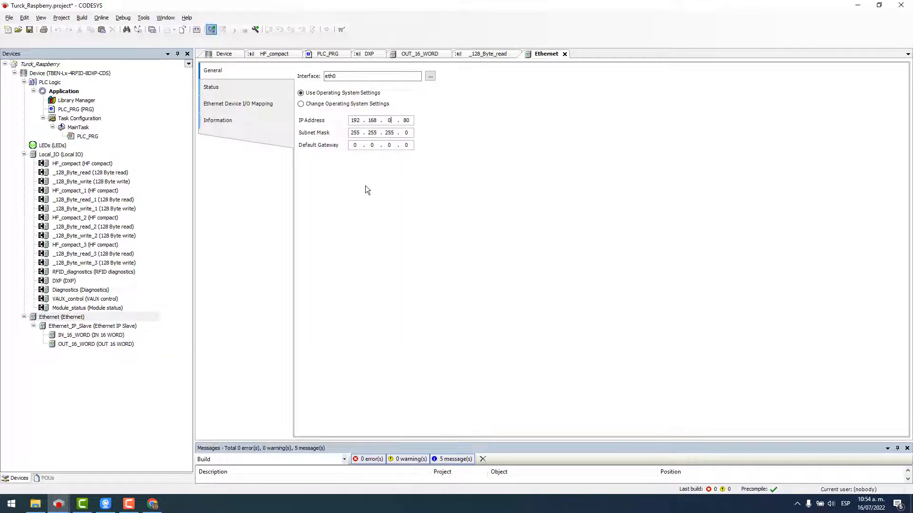
left_click(439, 274)
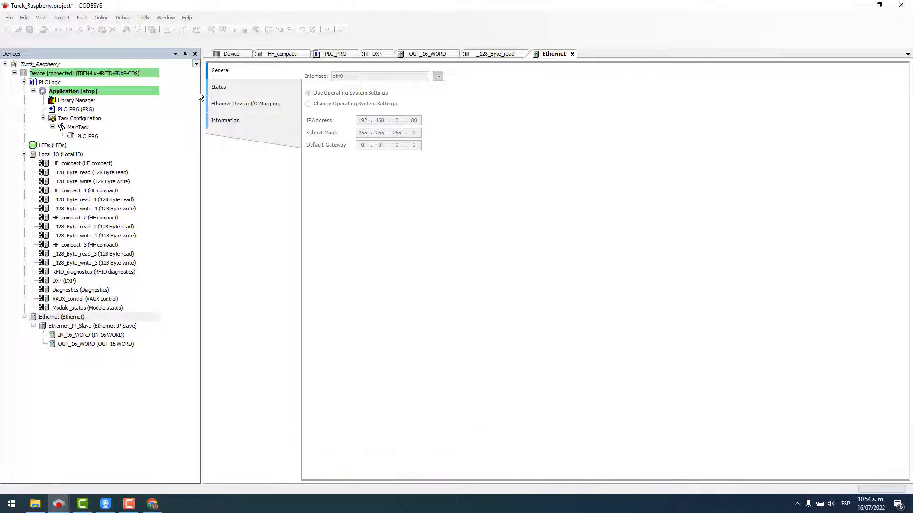
left_click(235, 29)
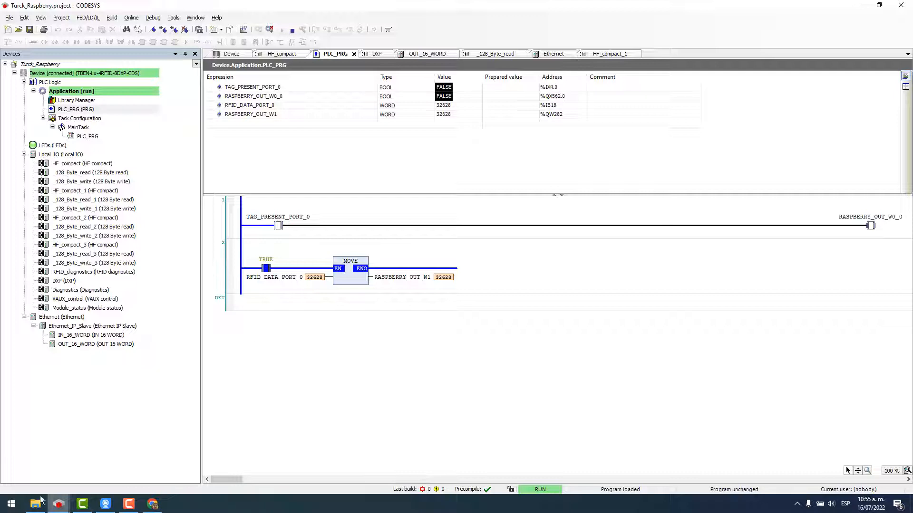
Search the Windows Start menu for 'CODES' to list the installed CODESYS versions.
mouse_move(60, 503)
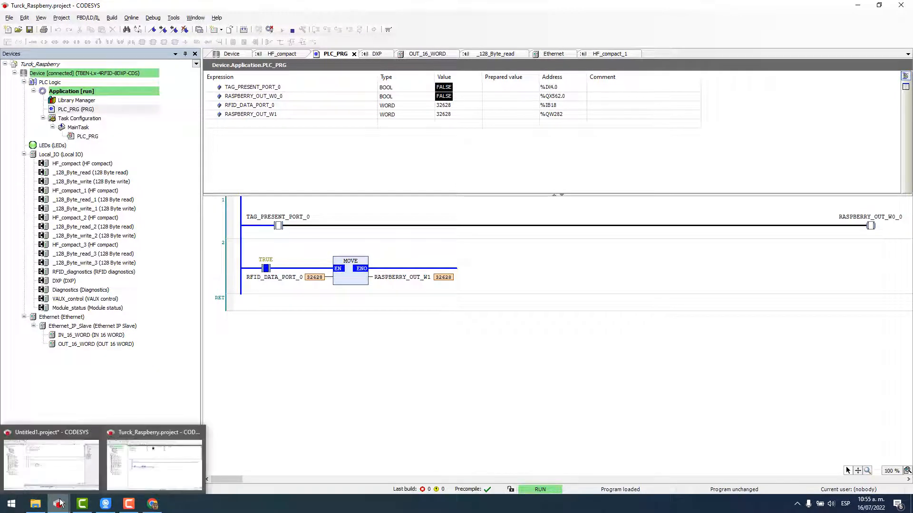
left_click(8, 505)
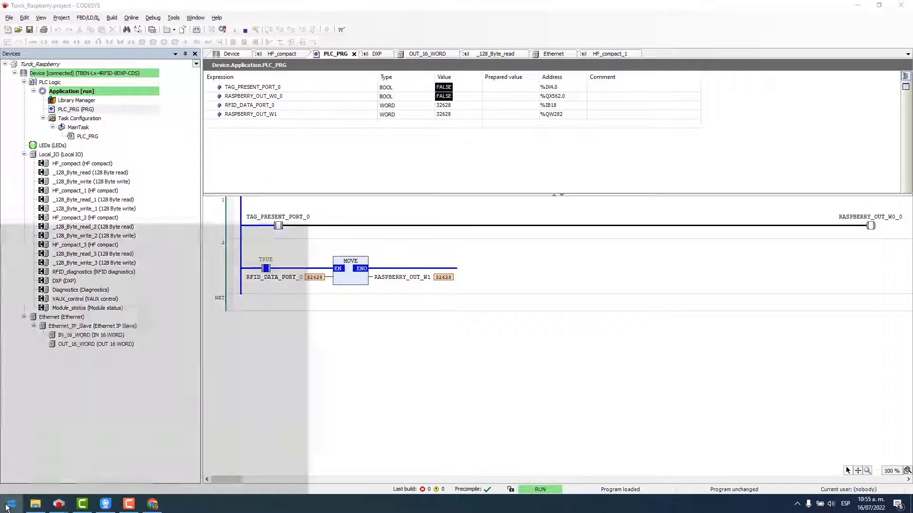
type("R")
key("BackSpace")
type("CODES")
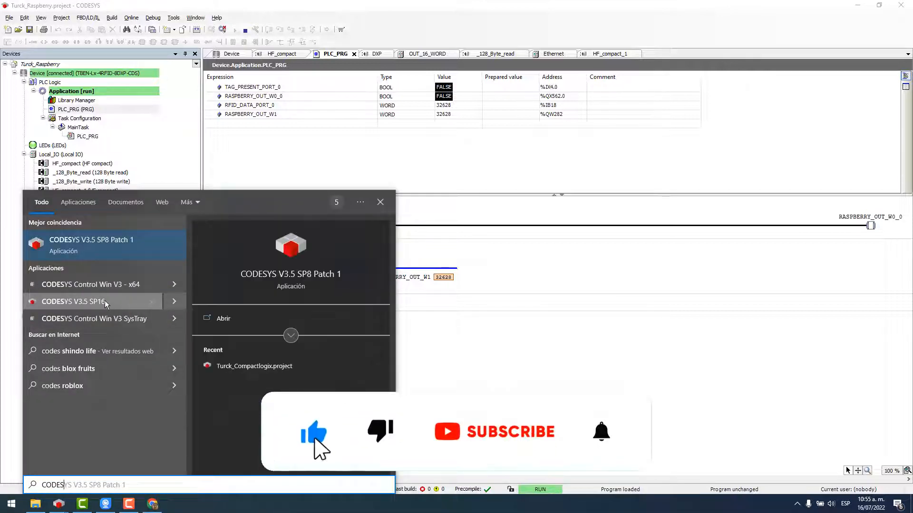
Launch CODESYS V3.5 SP16 and check its version under Ayuda > Información.
left_click(105, 305)
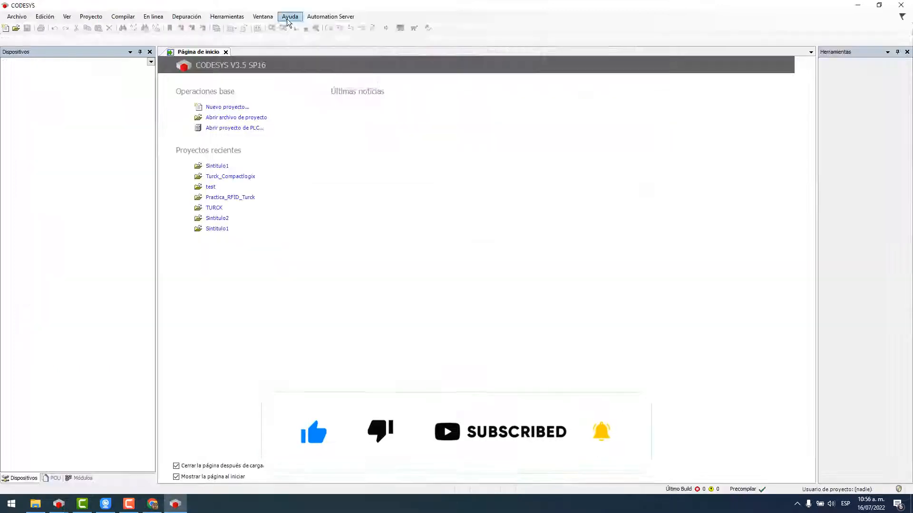
left_click(263, 16)
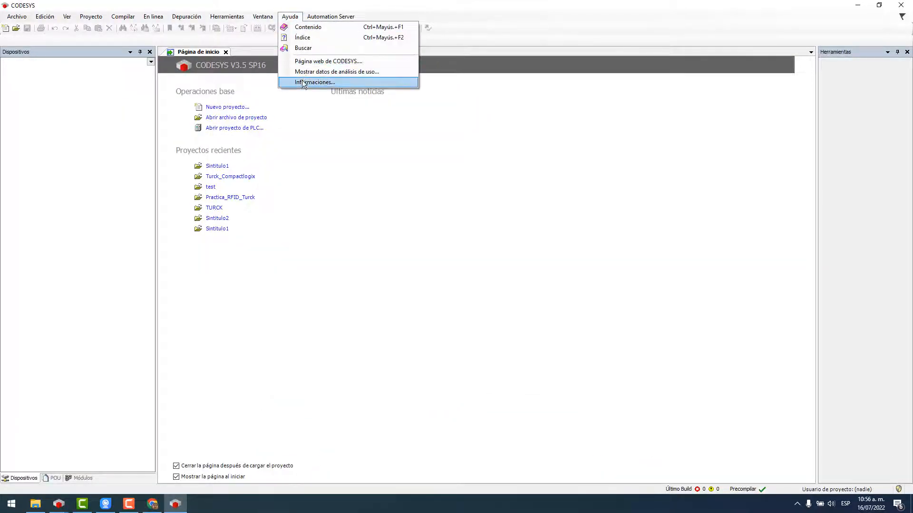
left_click(309, 80)
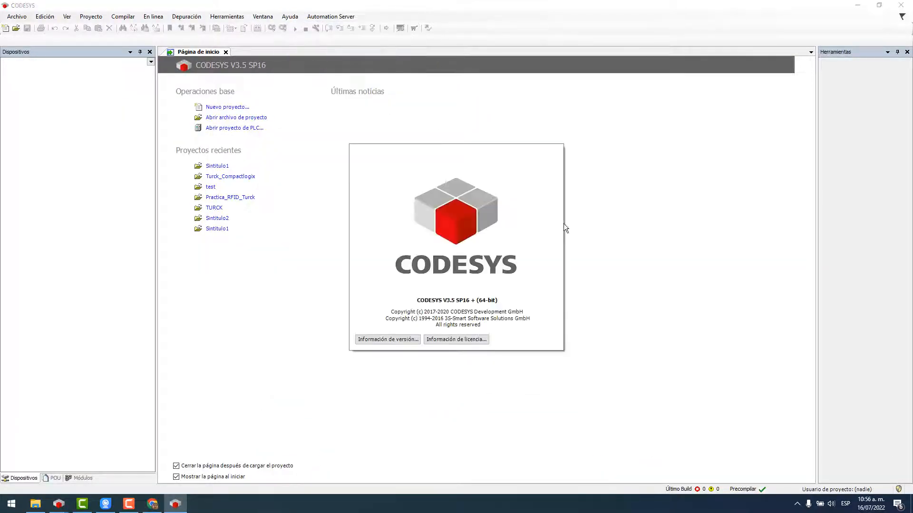
left_click(462, 308)
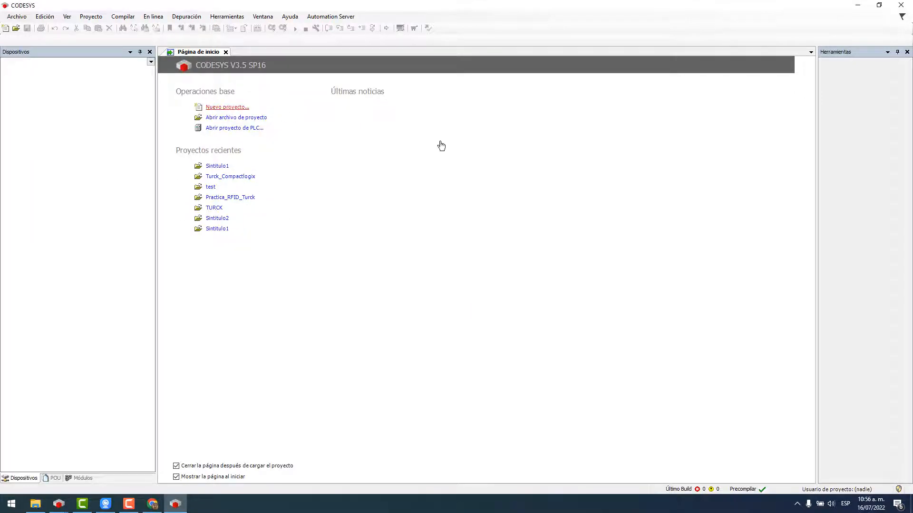
Create standard project rASPBERRY for CODESYS Control for Raspberry Pi SL with LD PLC_PRG.
left_click(498, 175)
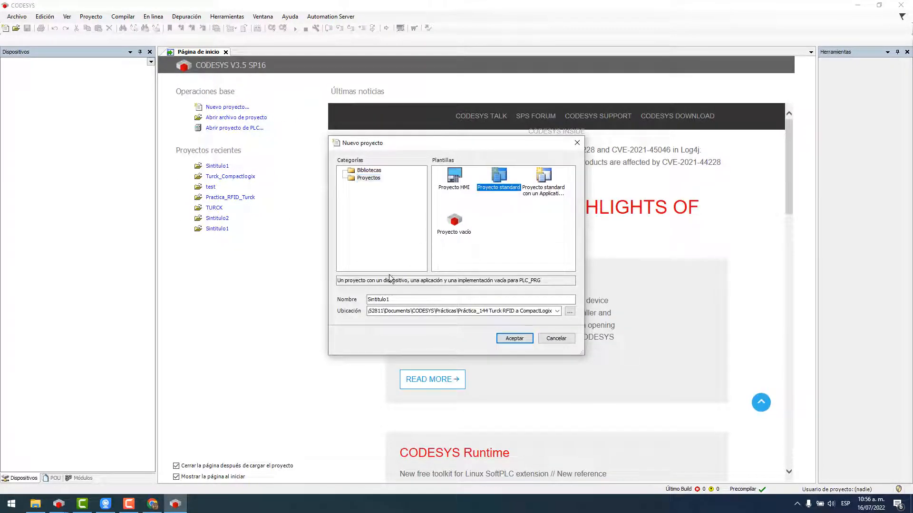
double_click(429, 298)
type("rASPBERRY")
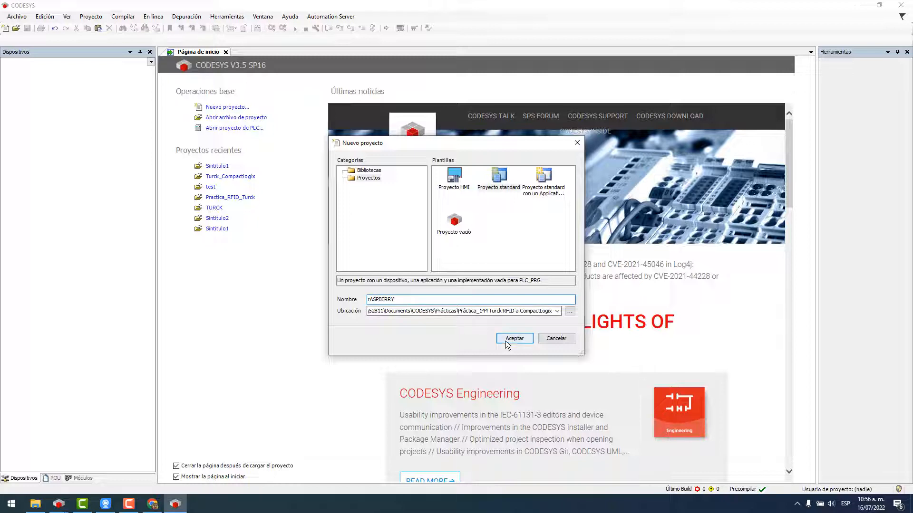
left_click(506, 339)
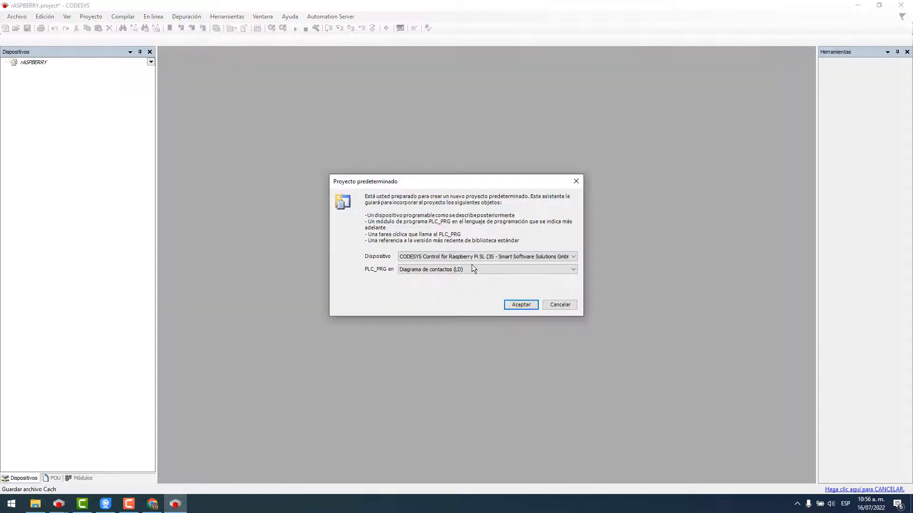
left_click(472, 258)
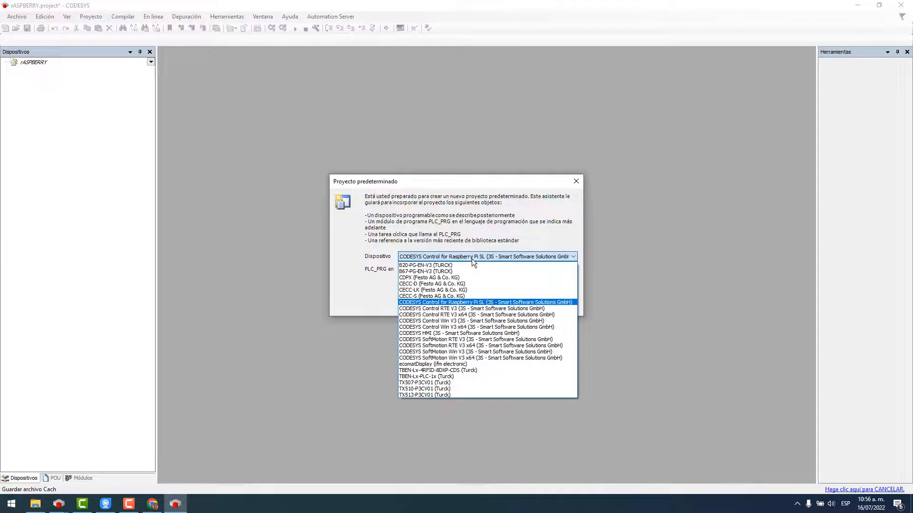
left_click(437, 303)
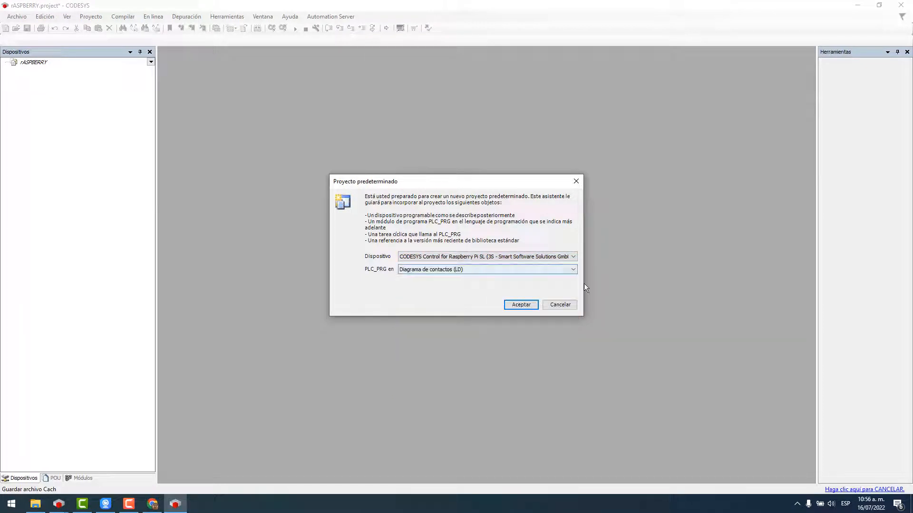
left_click(517, 304)
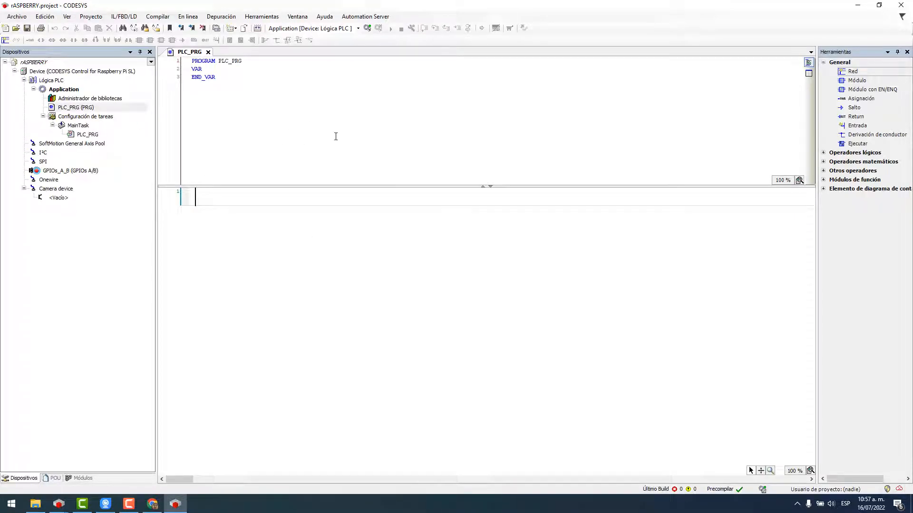
Scan Gateway-1 and set raspberrypi as the device's active controller.
left_click(89, 71)
double_click(89, 71)
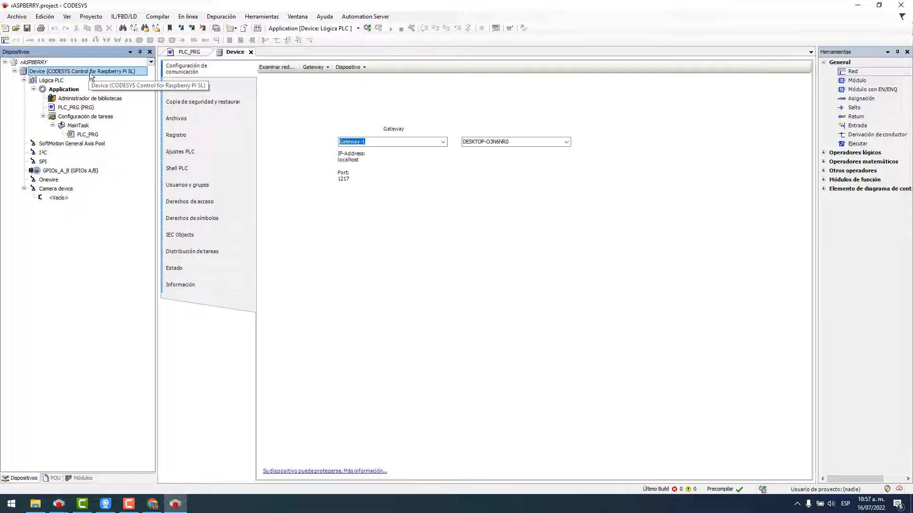
left_click(277, 67)
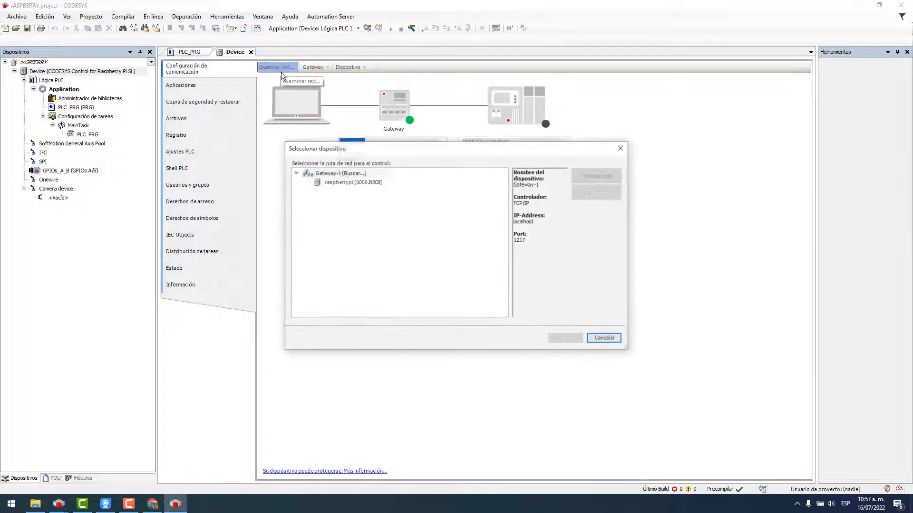
left_click(334, 175)
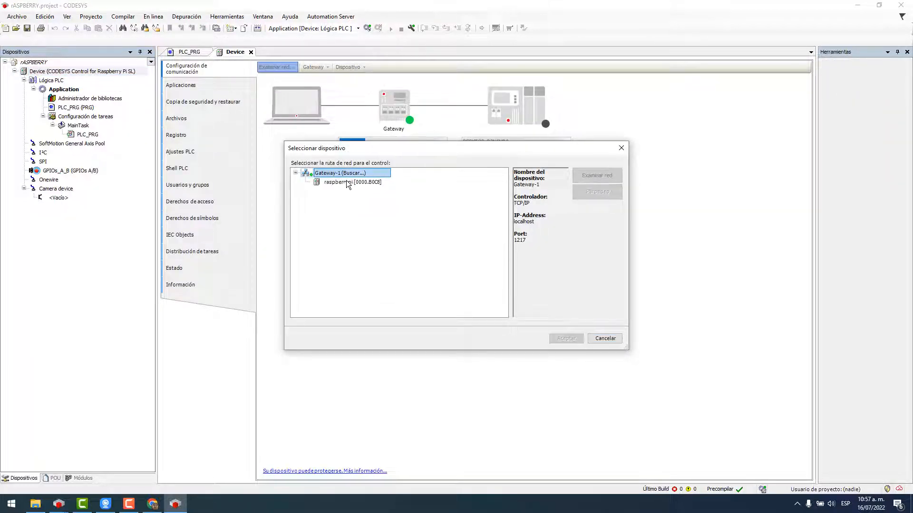
double_click(354, 184)
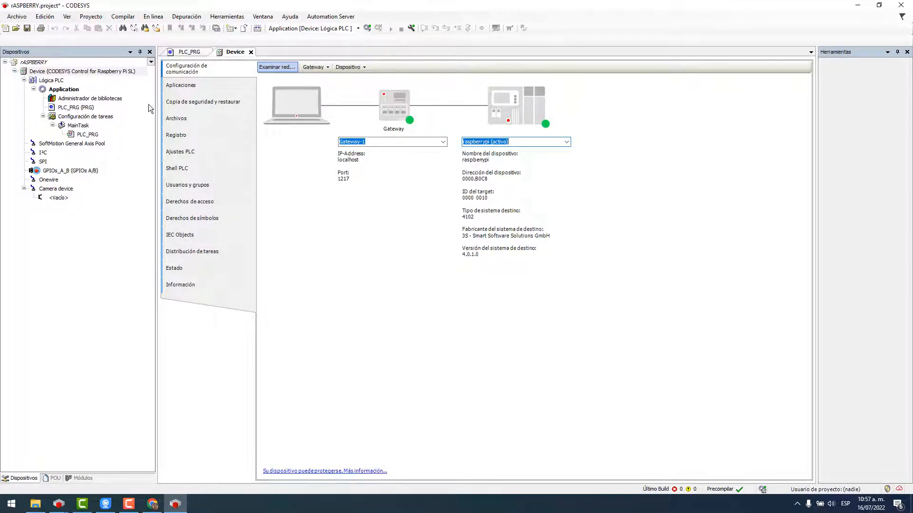
In Ajustes PLC, set 'Actualizar siempre las variables' to Activado 2 and confirm Sí.
left_click(185, 153)
left_click(383, 117)
left_click(385, 139)
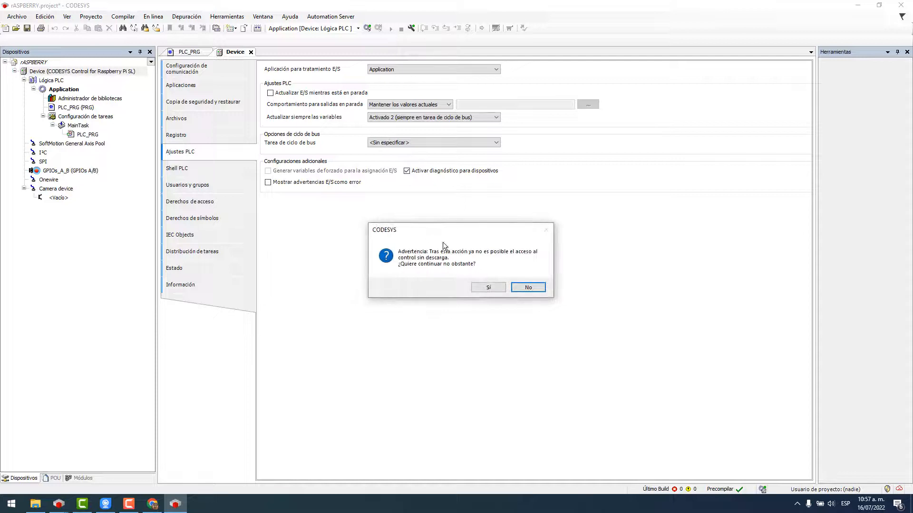
left_click(488, 287)
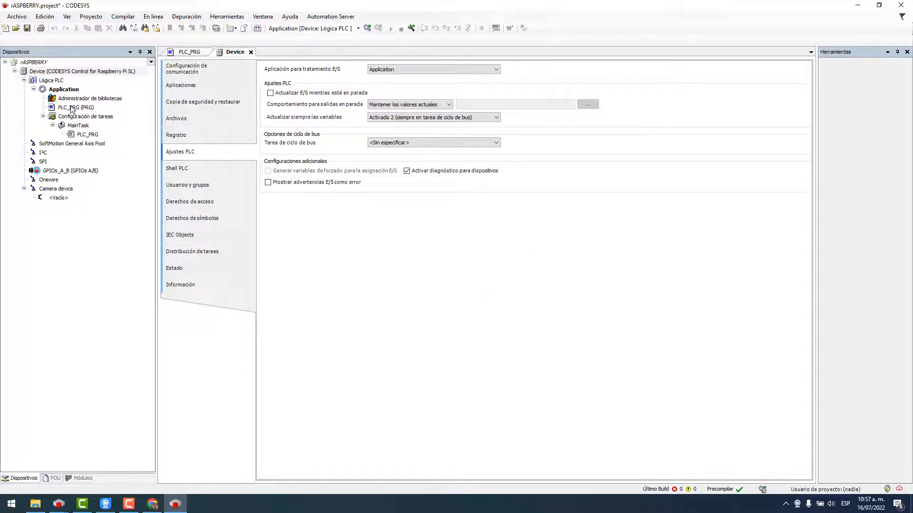
Add an Ethernet adapter version 3.5.16.0 under Device.
left_click(75, 71)
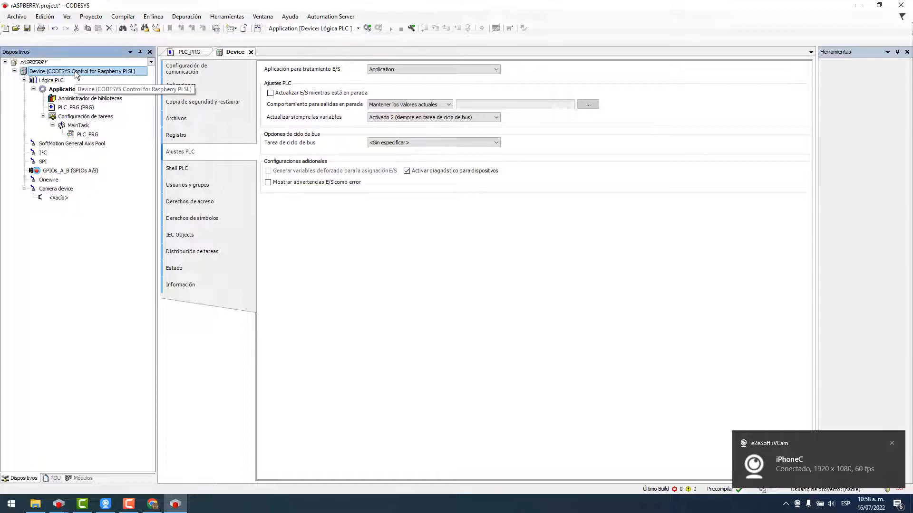
right_click(75, 70)
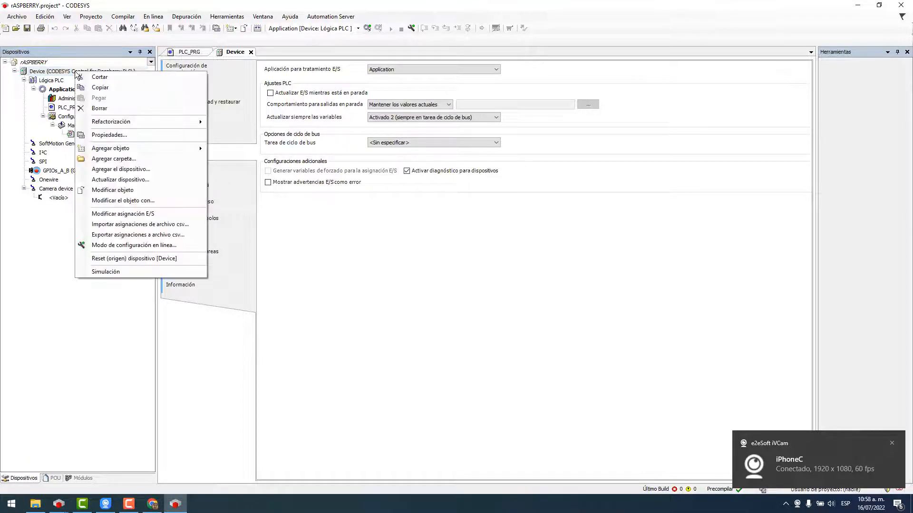
left_click(119, 170)
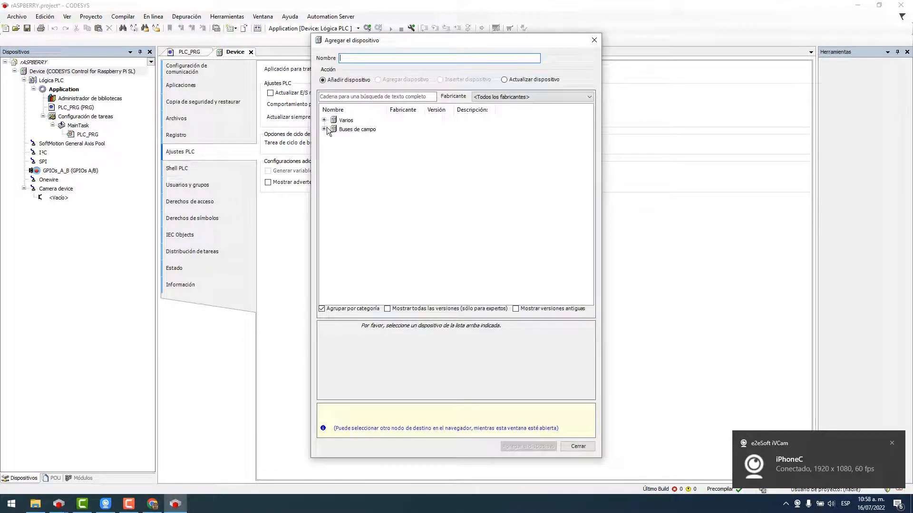
left_click(324, 129)
left_click(334, 139)
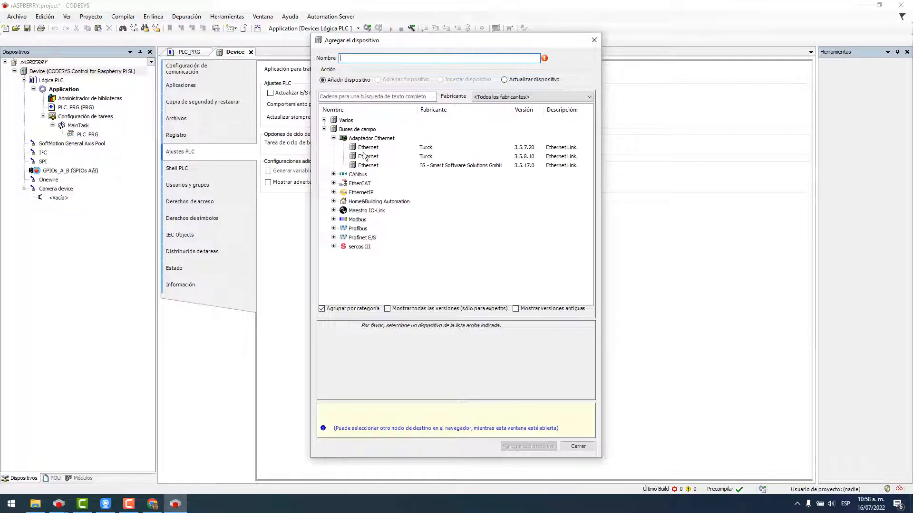
left_click(387, 166)
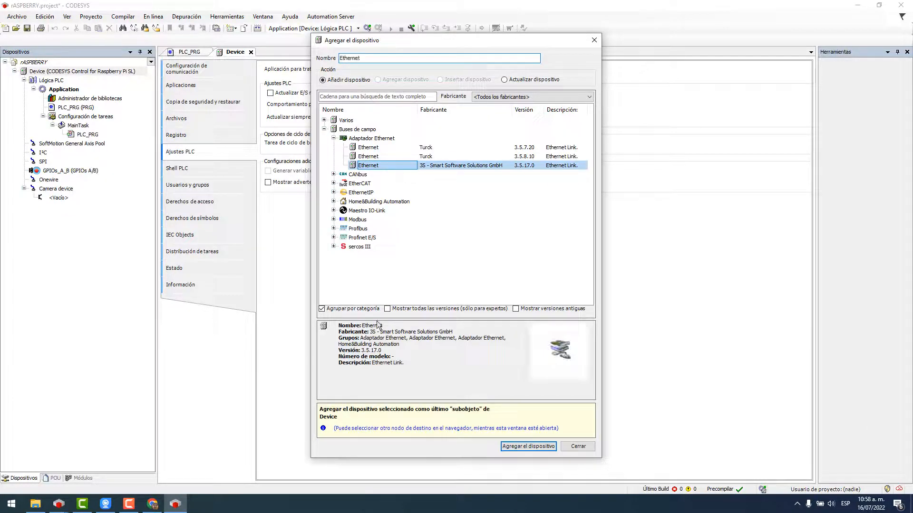
left_click(400, 310)
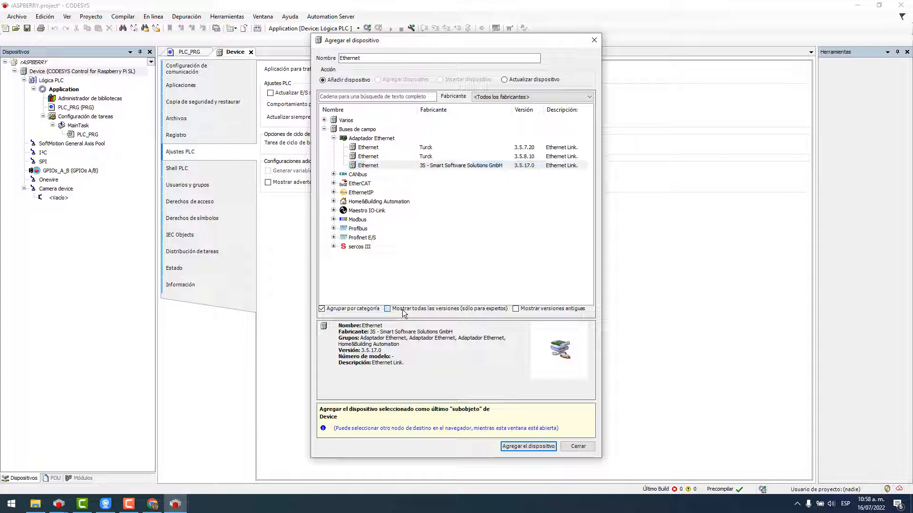
left_click(507, 193)
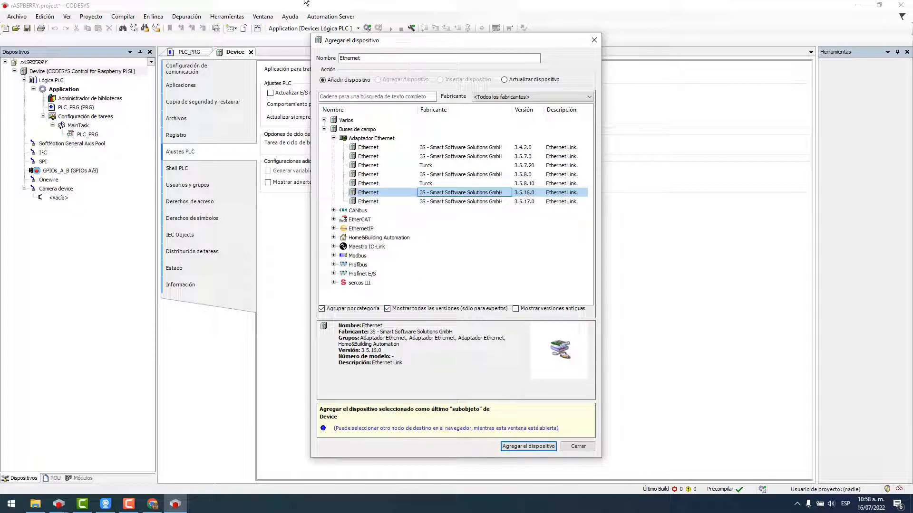
left_click(278, 4)
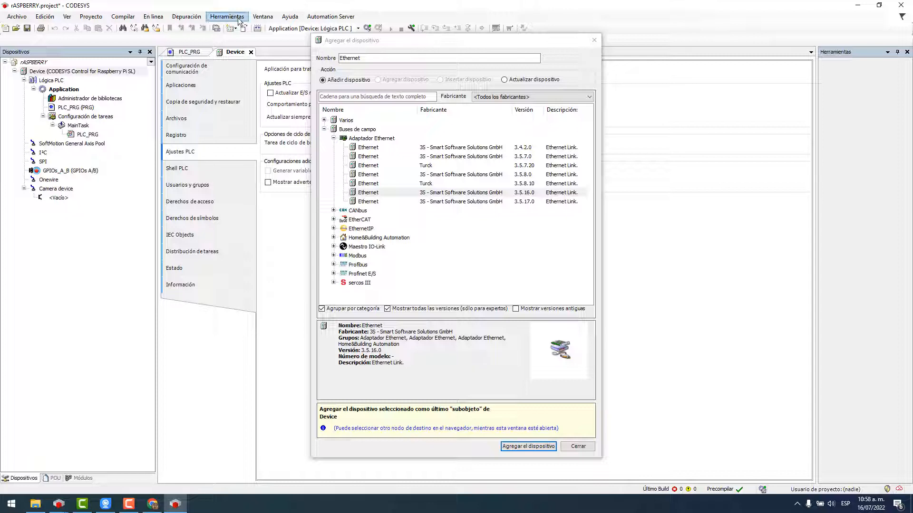
left_click(520, 193)
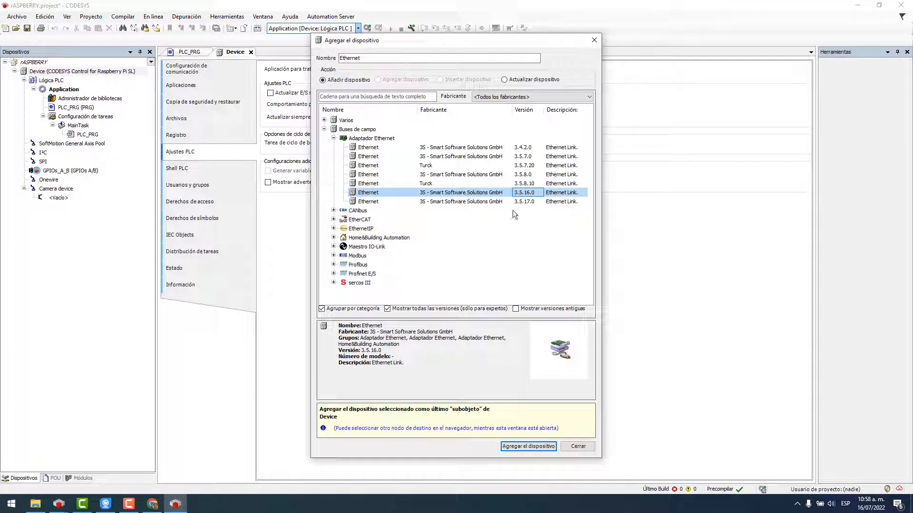
left_click(542, 445)
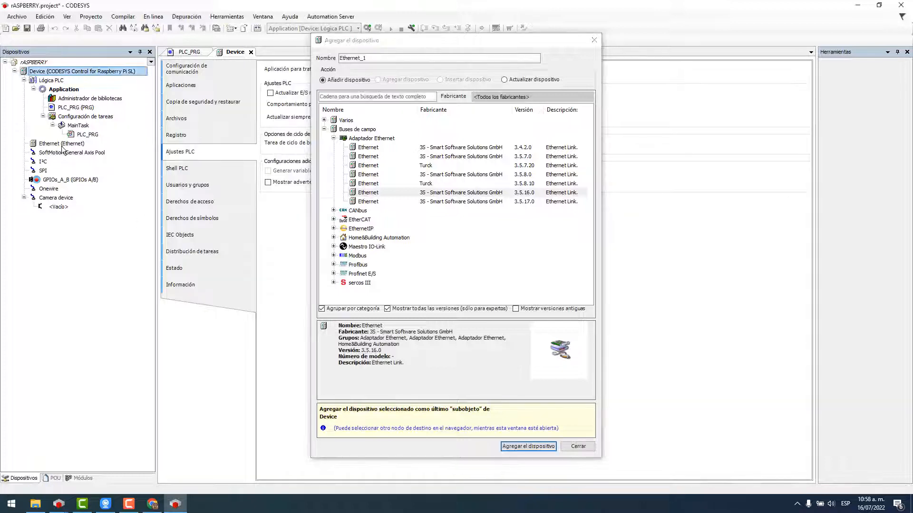
Add an EtherNet/IP Scanner version 3.5.16.0 under the Ethernet adapter.
left_click(61, 144)
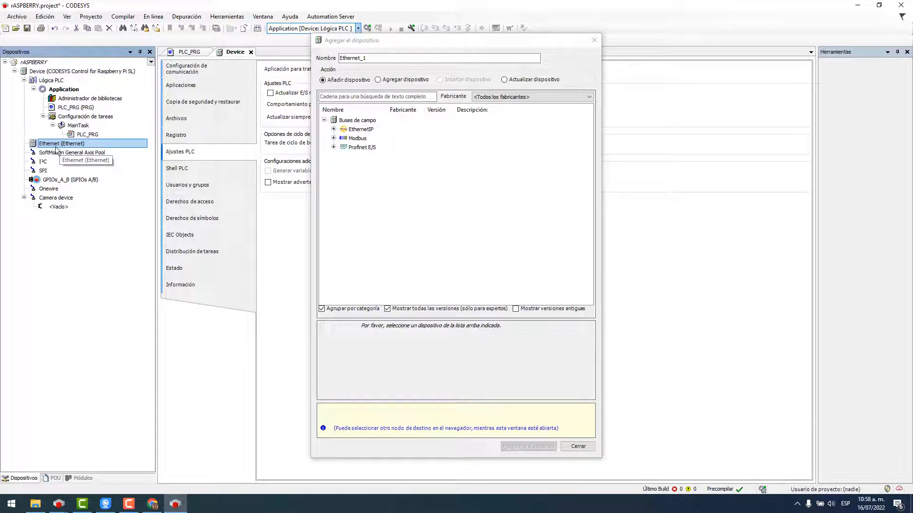
left_click(333, 129)
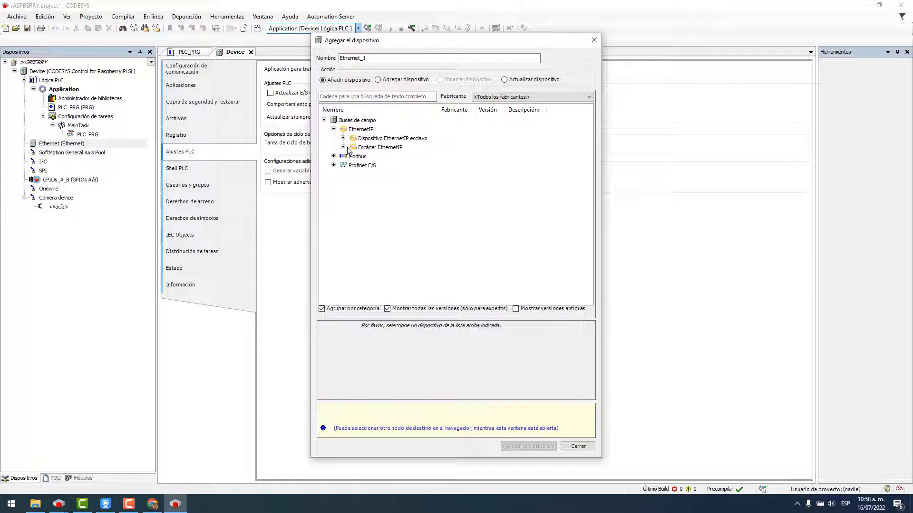
left_click(343, 148)
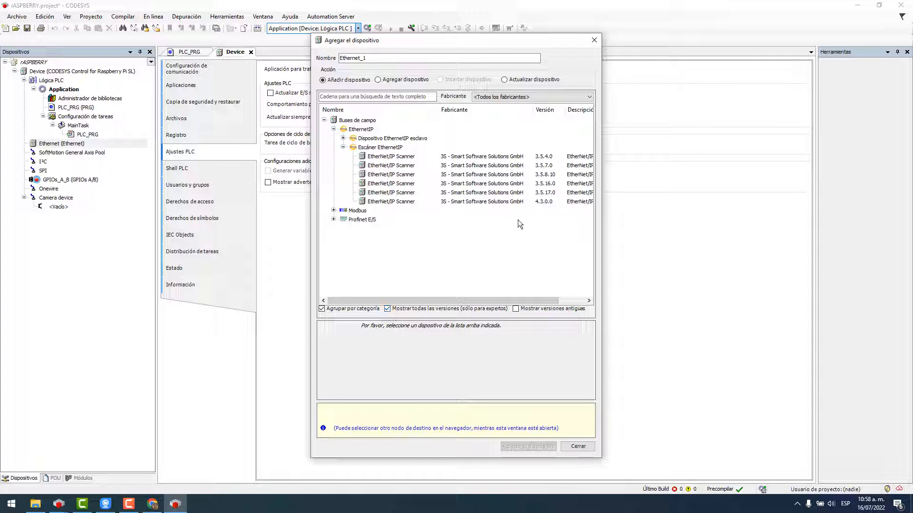
left_click(519, 185)
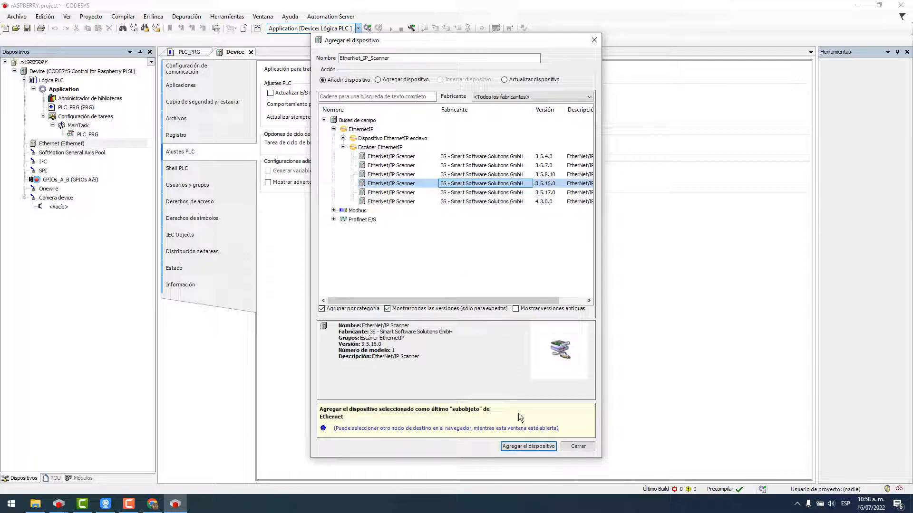
left_click(528, 447)
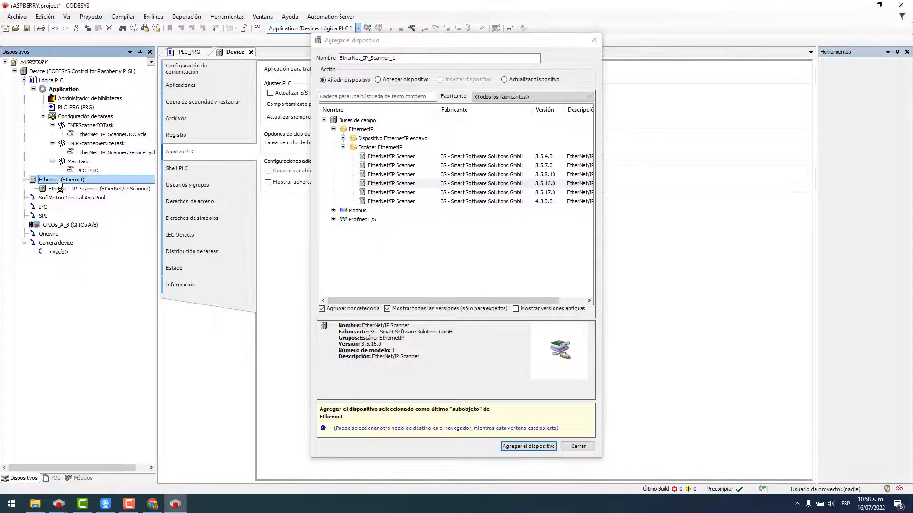
Add the Turck CDS3 EthernetIP Slave under the scanner and close the dialog.
left_click(60, 188)
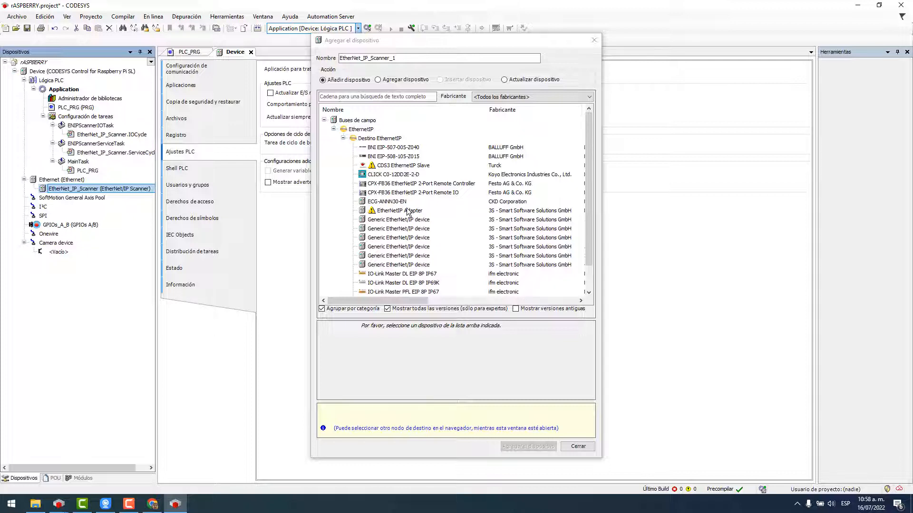
left_click(410, 165)
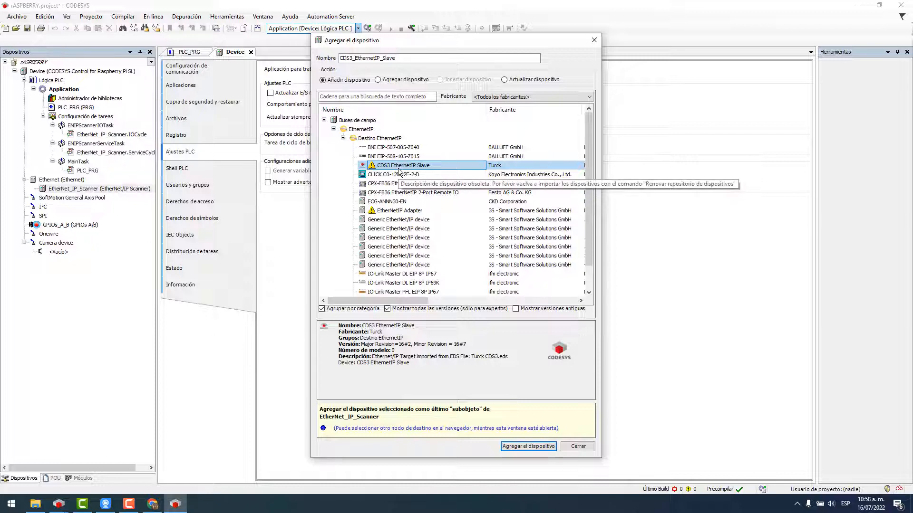
left_click(526, 447)
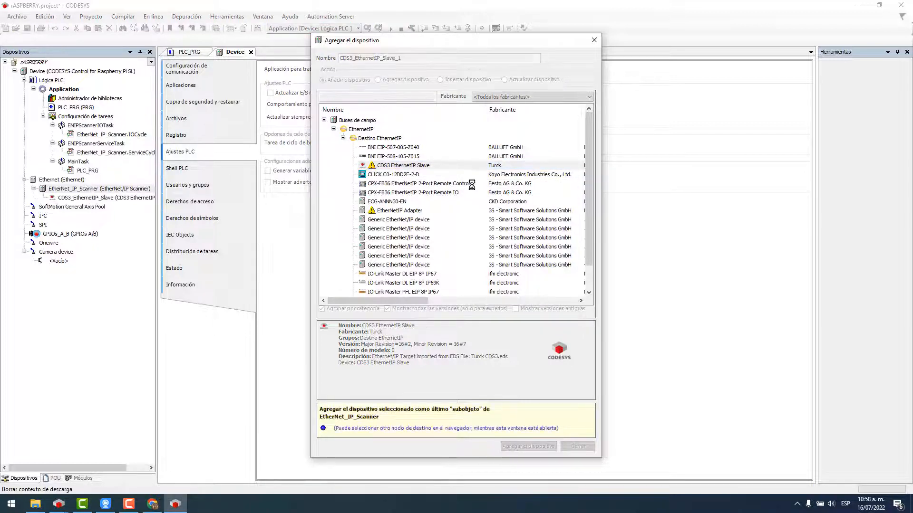
left_click(579, 446)
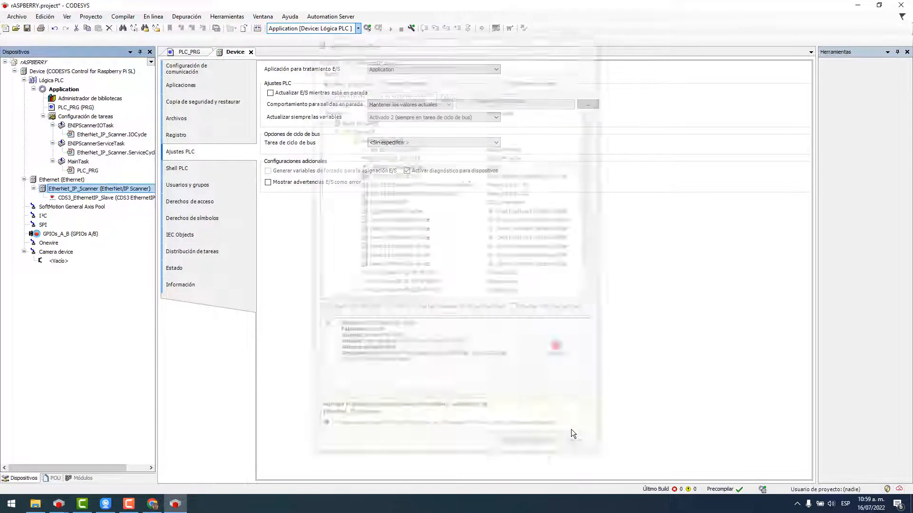
Select eth0 as the Ethernet adapter's network interface (IP 192.168.0.200, gateway 192.168.0.1).
double_click(69, 180)
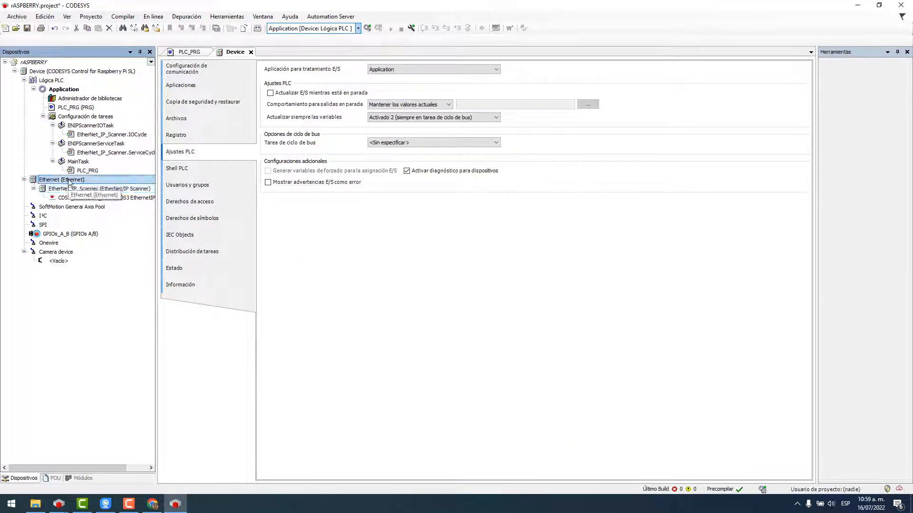
left_click(417, 75)
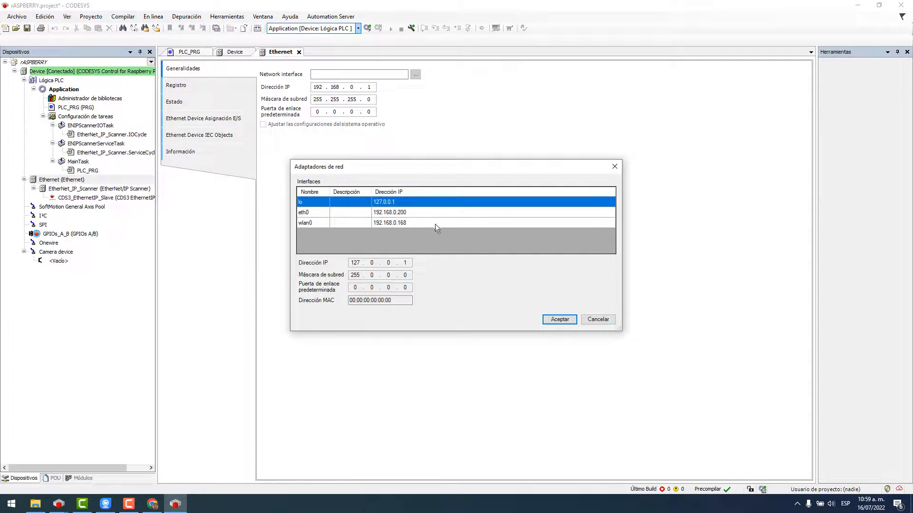
left_click(367, 213)
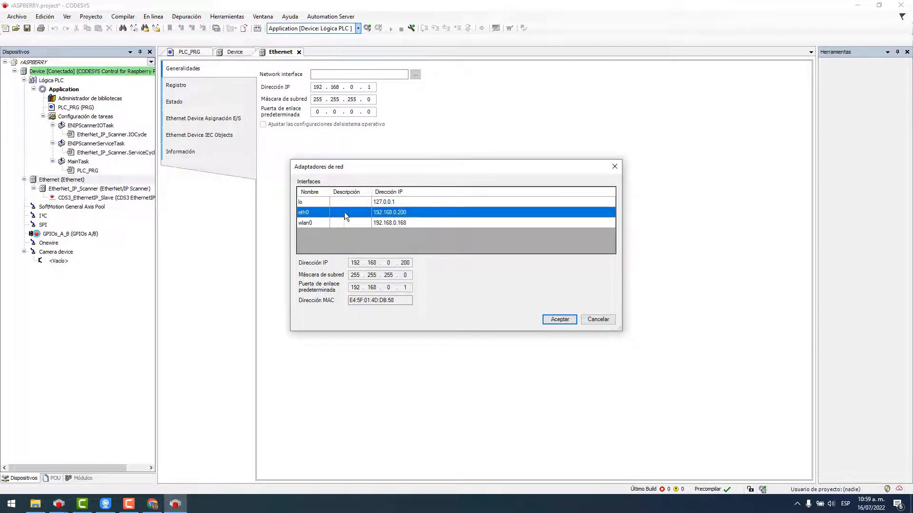
left_click(560, 320)
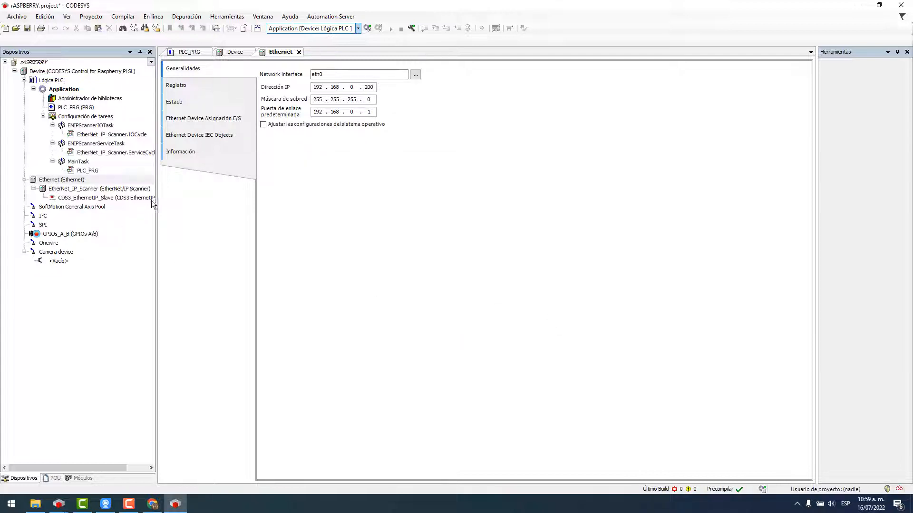
Open the scanner and Turck slave settings, then scan with Turck Service Tool to find 192.168.0.80.
double_click(64, 190)
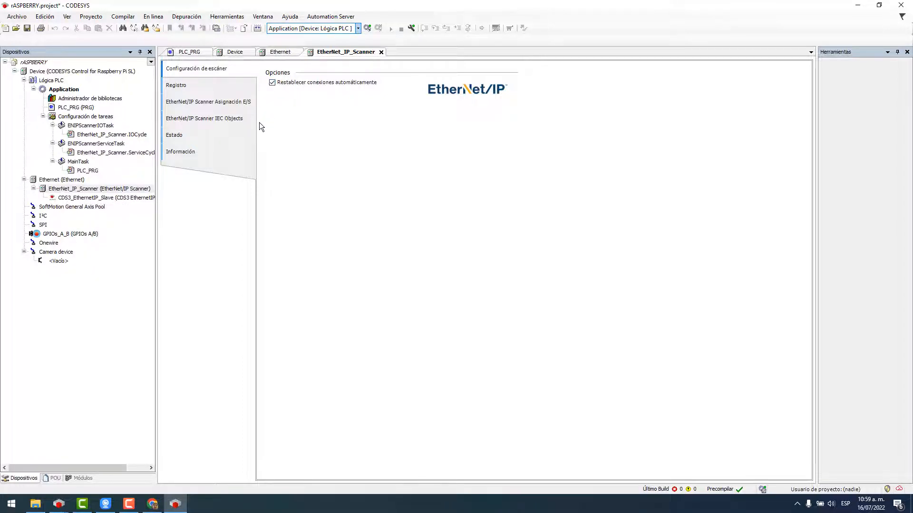
double_click(81, 198)
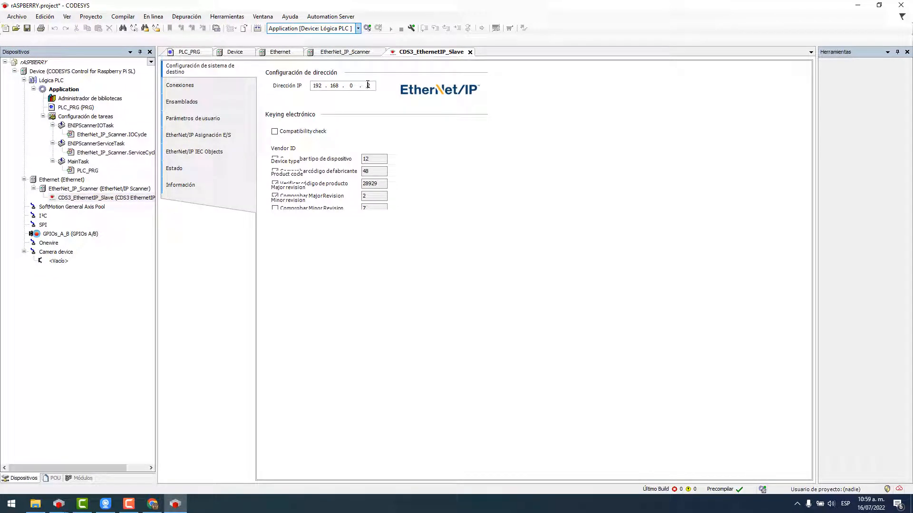
left_click(11, 507)
type("TURC")
key("Return")
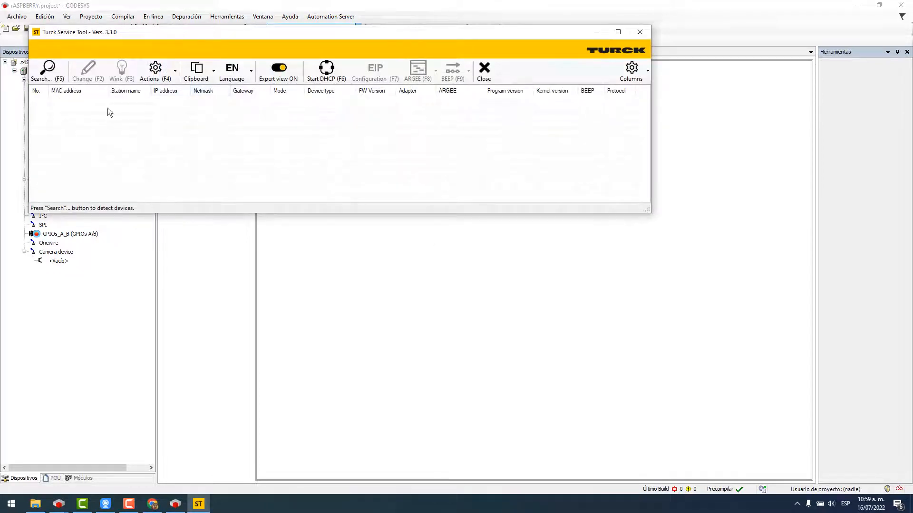
left_click(47, 72)
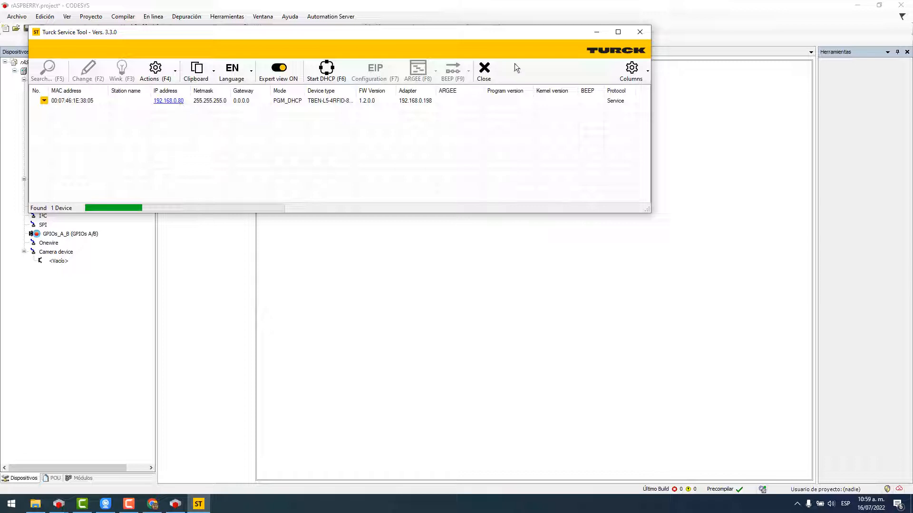
Close Turck Service Tool and change the slave's IP address last octet to 80.
left_click(640, 31)
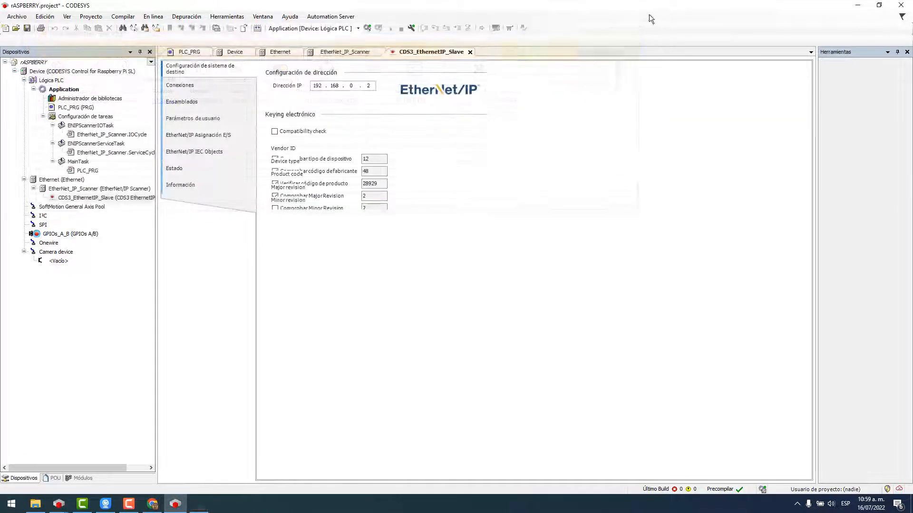
left_click_drag(365, 86, 377, 90)
type("80")
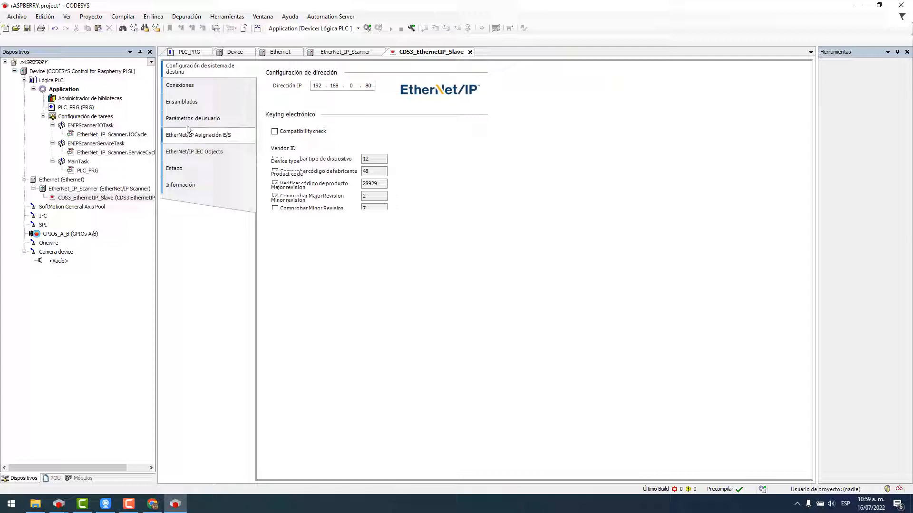
Log in to the Raspberry Pi, accepting the version warning and download prompt.
left_click(367, 28)
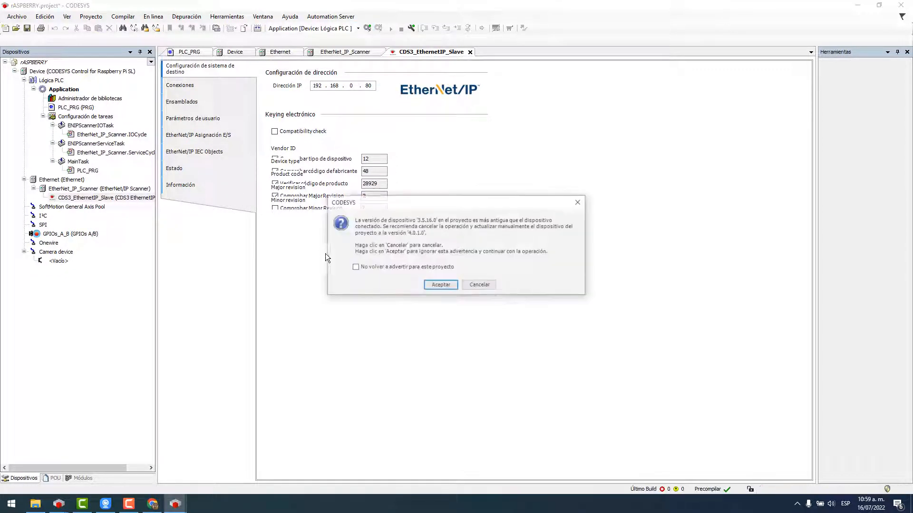
left_click(439, 287)
left_click(441, 271)
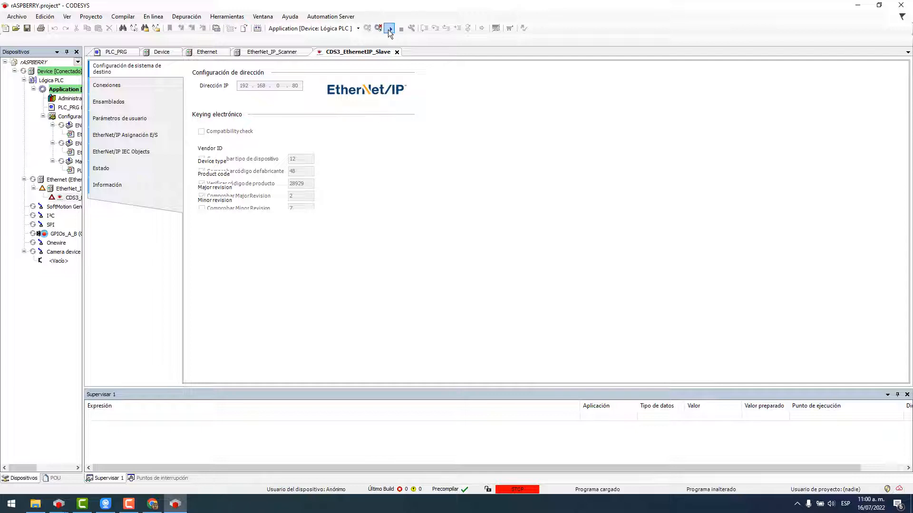
Select CDS3_EthernetIP_Slave and expand Exclusive Owner inputs in its EtherNet/IP I/O mapping.
left_click_drag(84, 306, 256, 300)
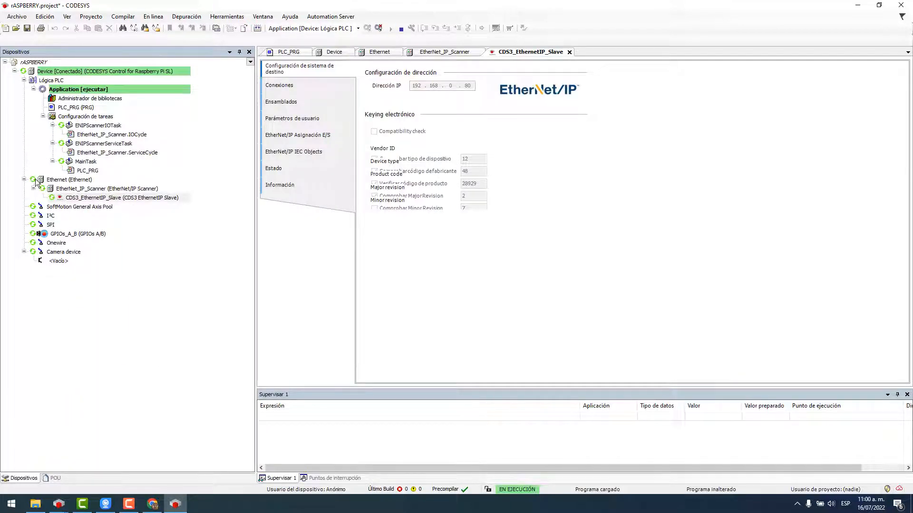
left_click(106, 198)
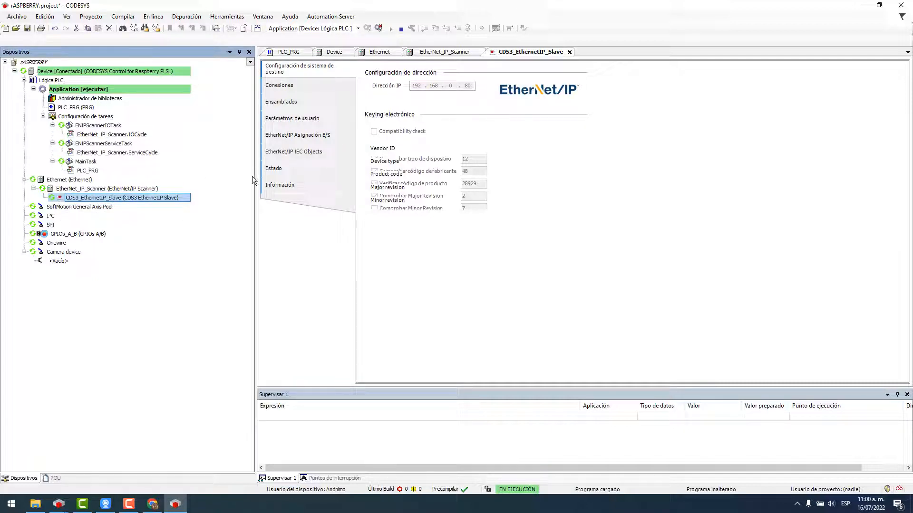
left_click_drag(254, 179, 89, 197)
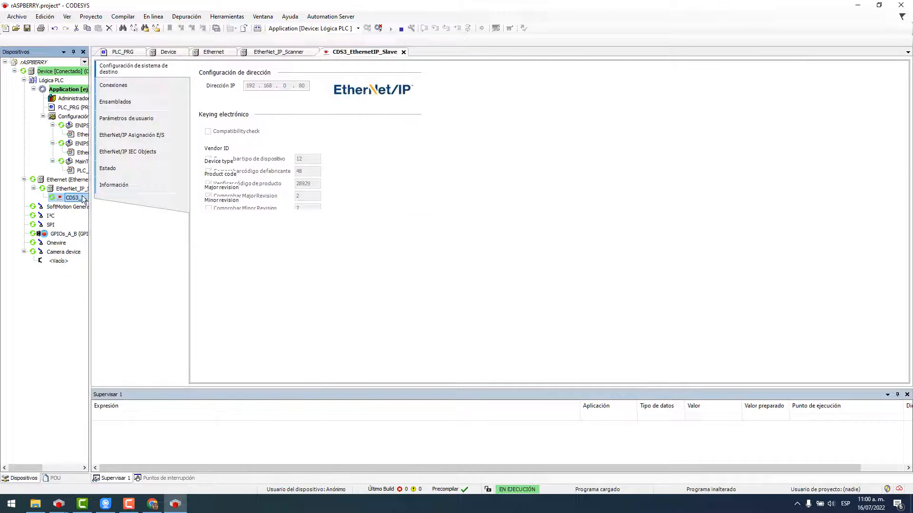
left_click(158, 138)
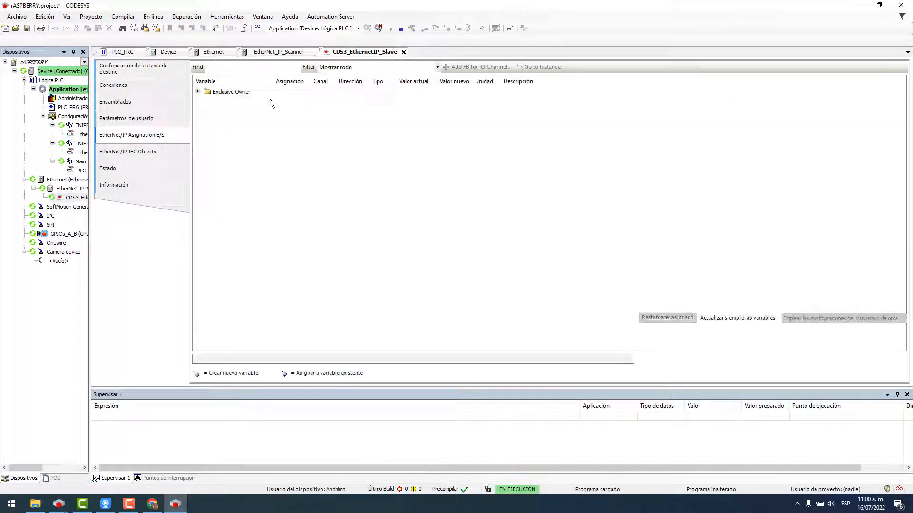
left_click(199, 91)
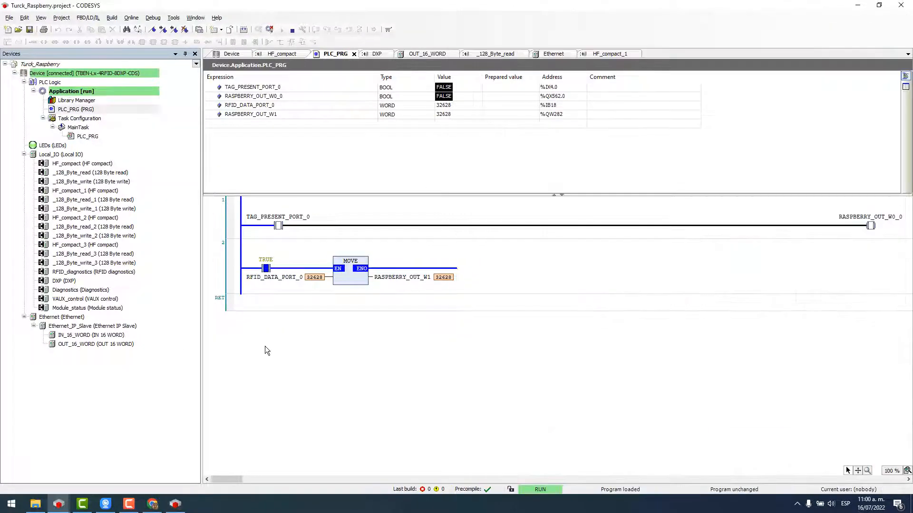
Tile the Turck project beside the Raspberry project and shrink the camera view to show the scanner inputs.
key("super+Left")
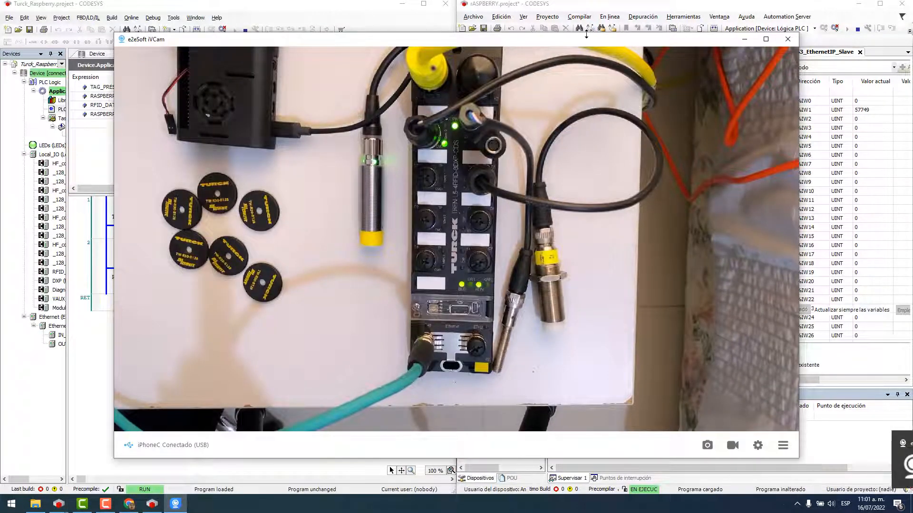
left_click_drag(586, 34, 586, 304)
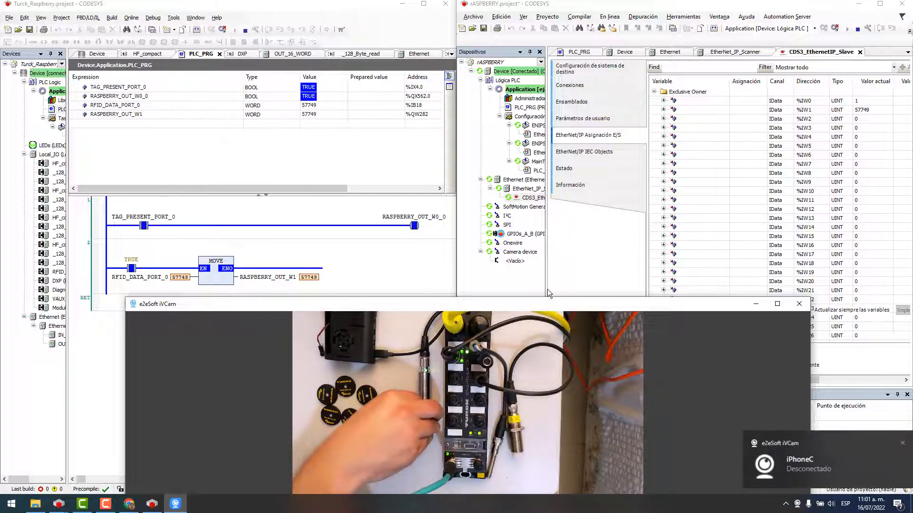
left_click(750, 104)
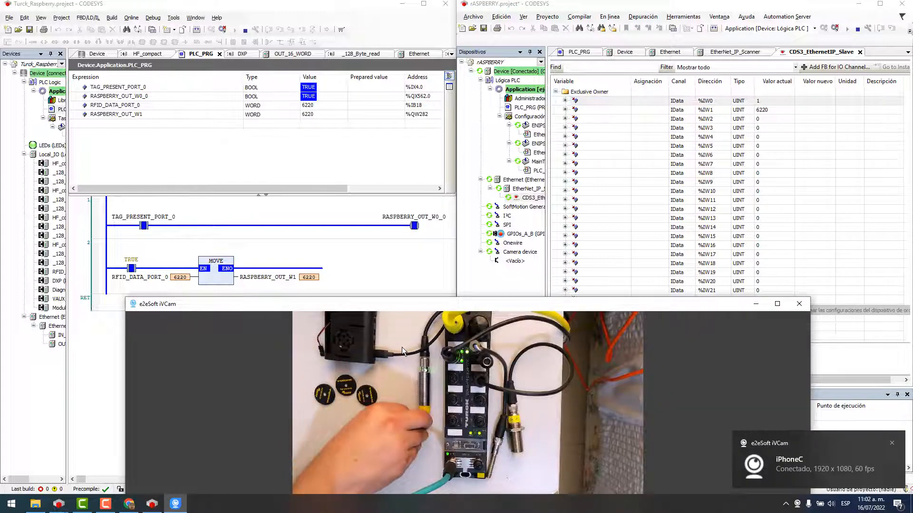
Verify %IW1 reads 32628, matching RASPBERRY_OUT_W1, check the %IW0 tag-present input, then bring the Turck project forward.
double_click(609, 112)
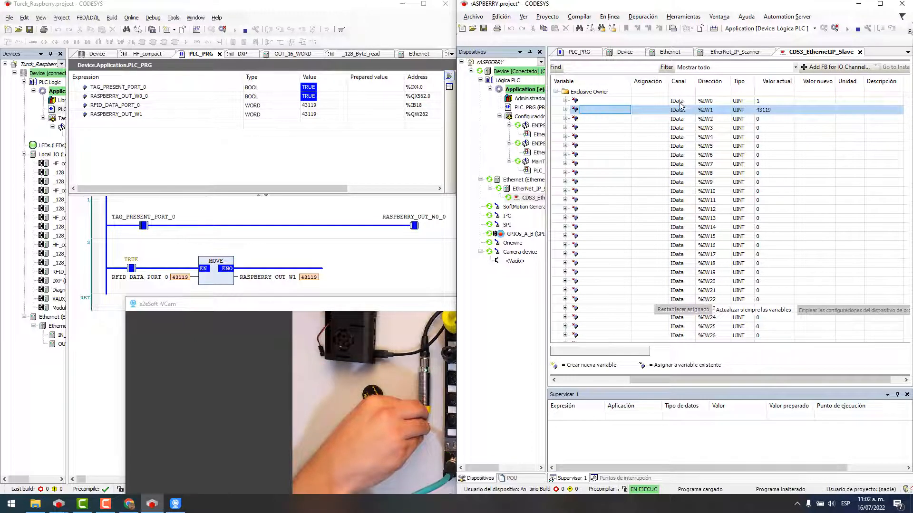
left_click(680, 101)
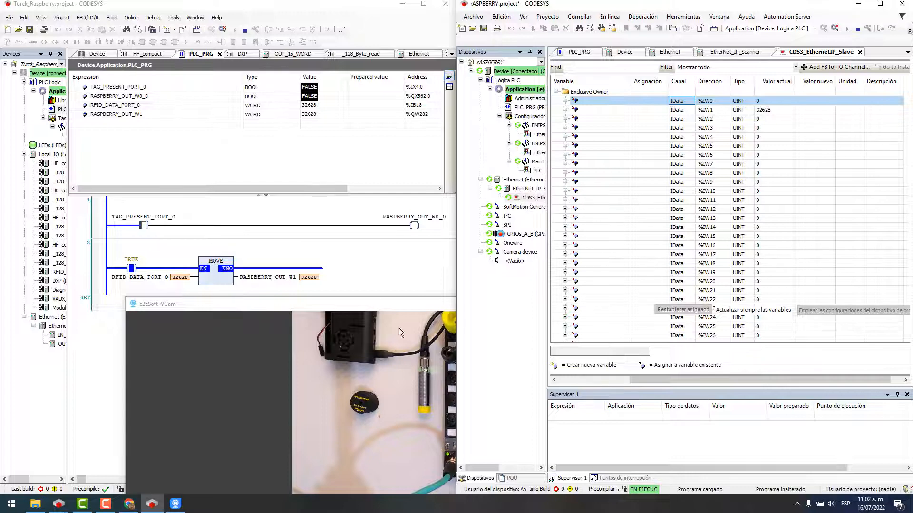
left_click(397, 304)
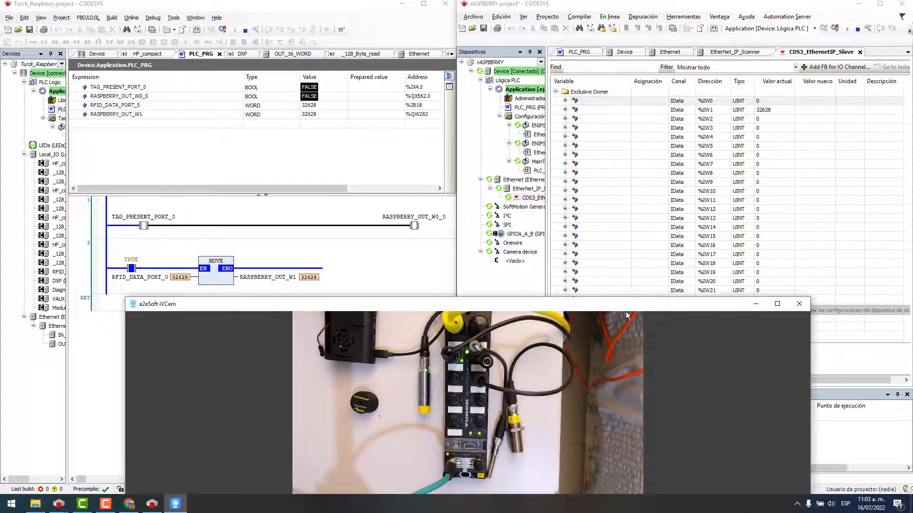
left_click(344, 235)
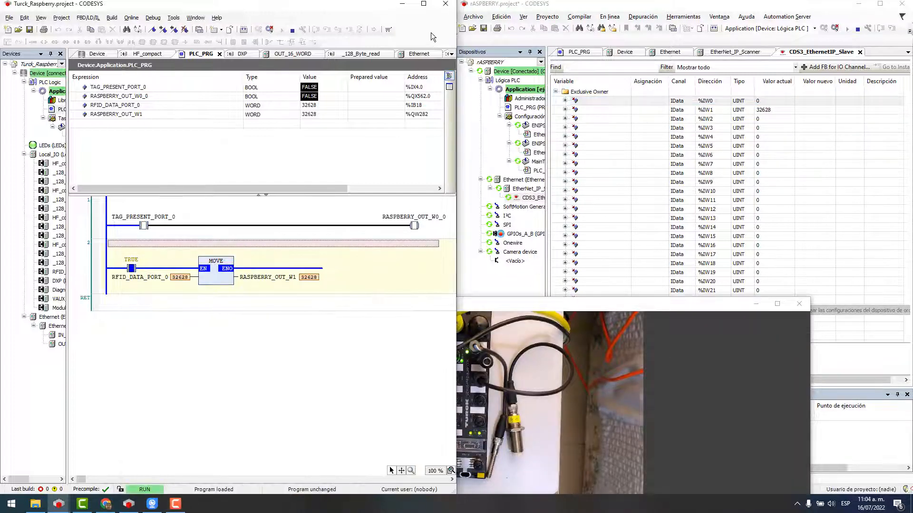
Create the Turck_Raspberry boot application on the TBEN device and download its source archive to it.
left_click(423, 3)
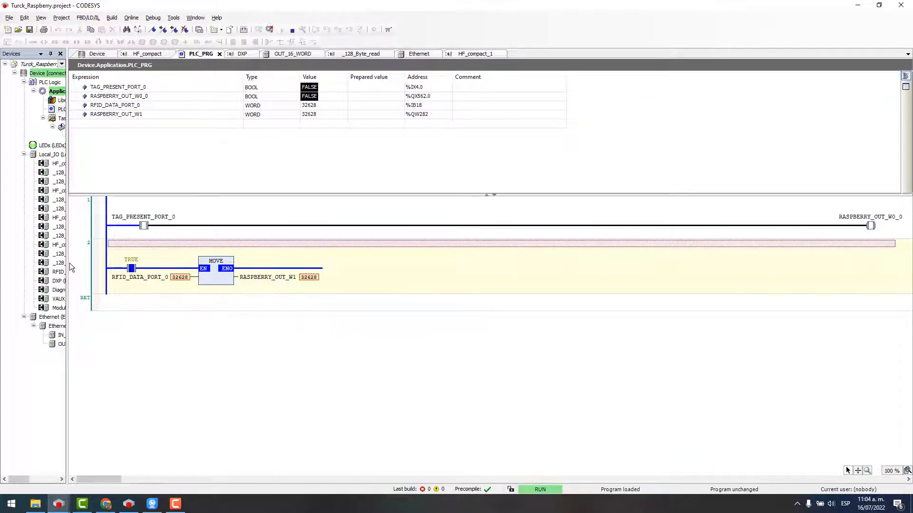
left_click_drag(68, 264, 170, 247)
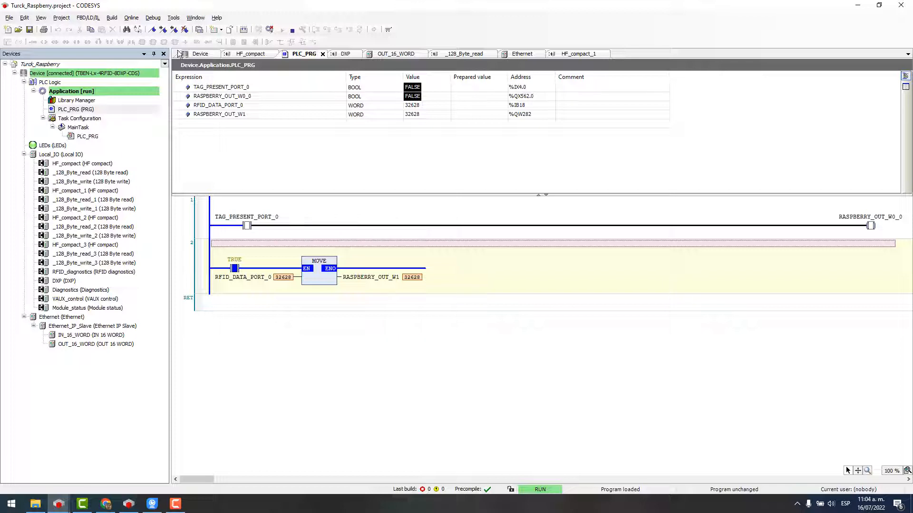
left_click(131, 18)
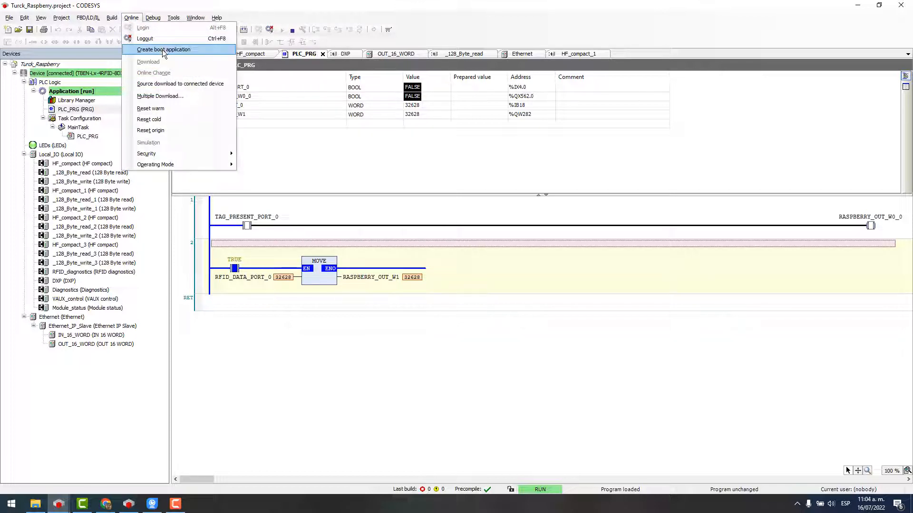
left_click(162, 49)
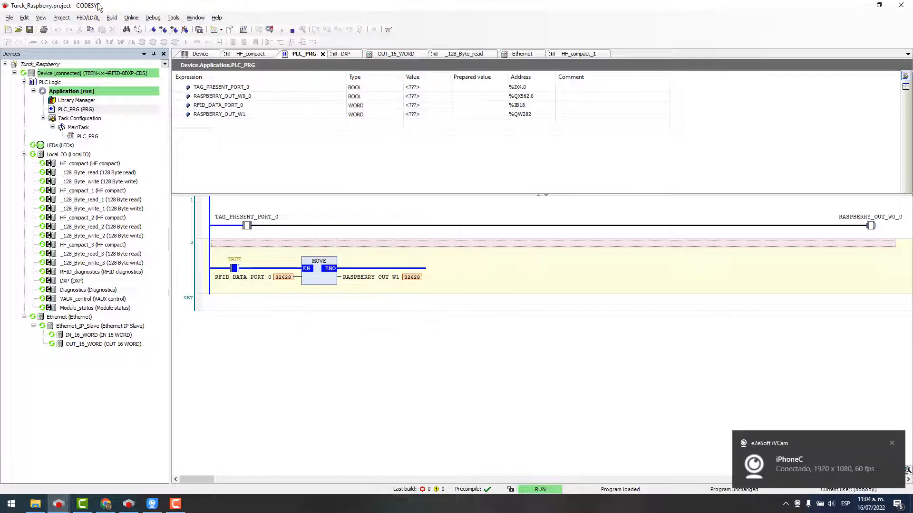
left_click(131, 20)
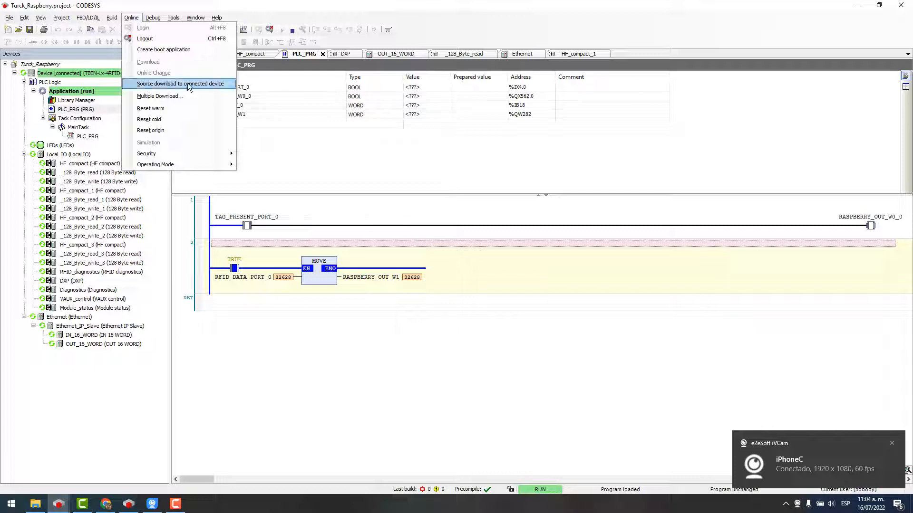
left_click(203, 87)
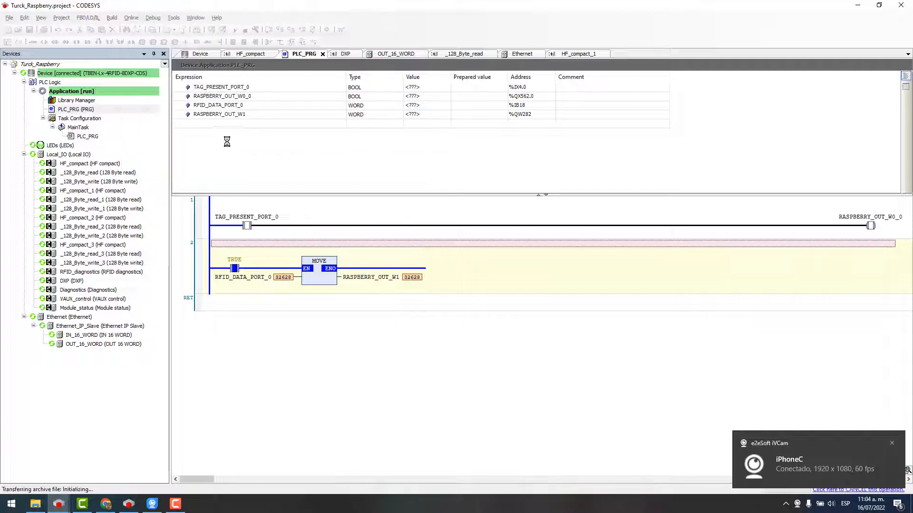